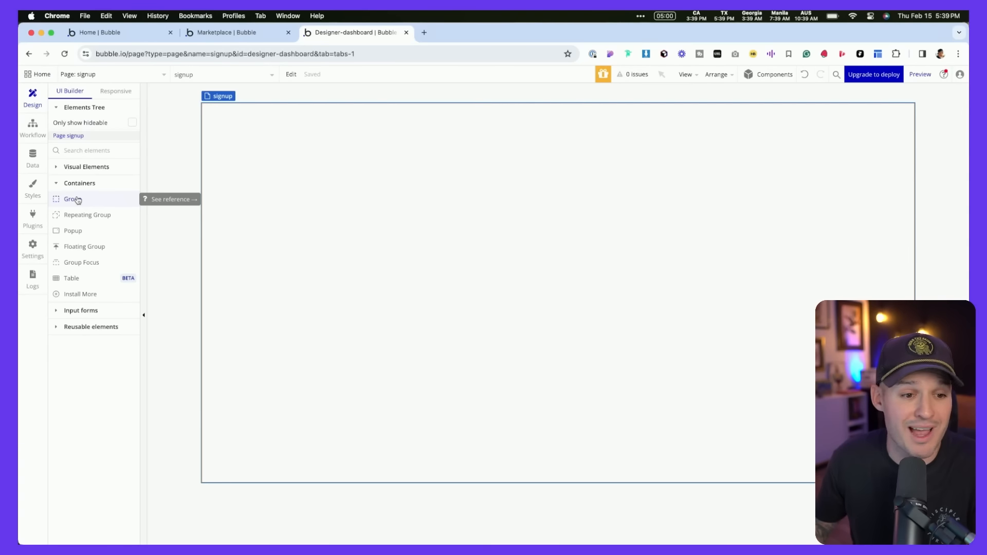
- Add a 280 x 280 px Group container onto the signup page and reposition it on the canvas
left_click_drag(76, 201, 446, 224)
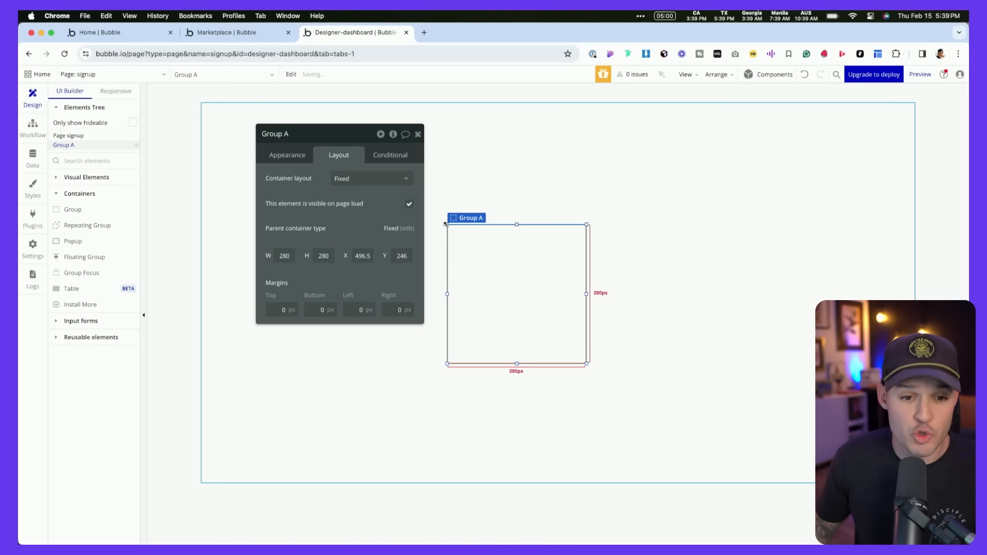
left_click_drag(508, 278, 618, 281)
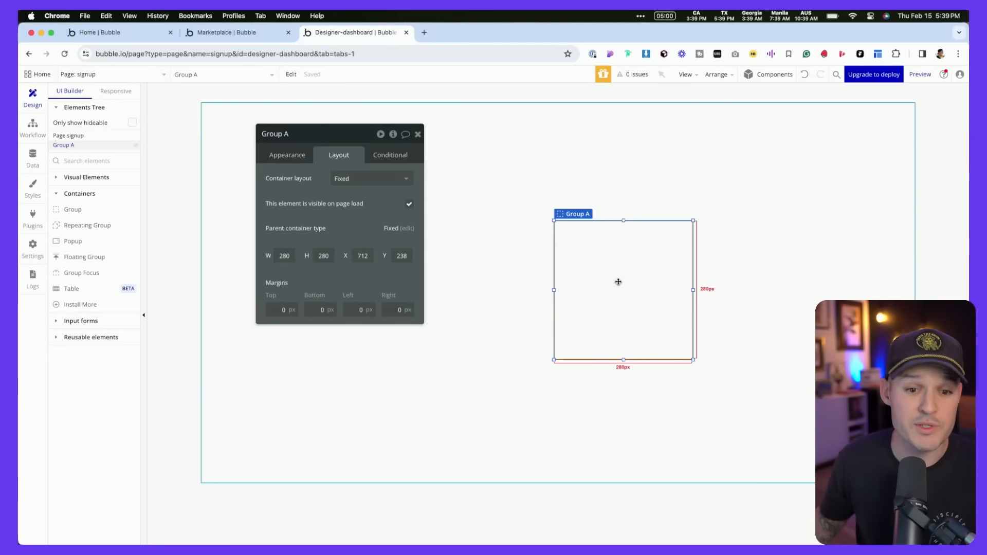
left_click(518, 188)
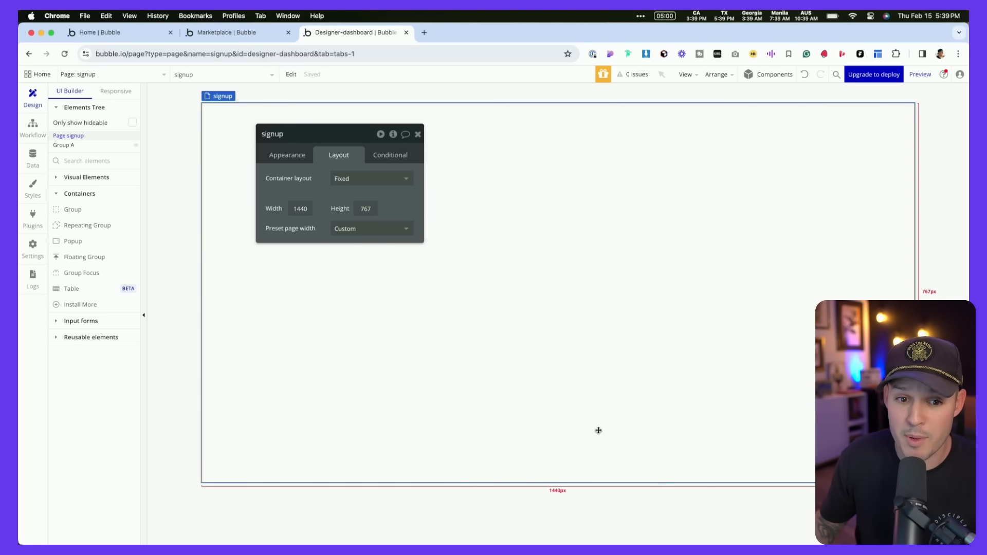
left_click(625, 279)
left_click_drag(625, 279, 560, 293)
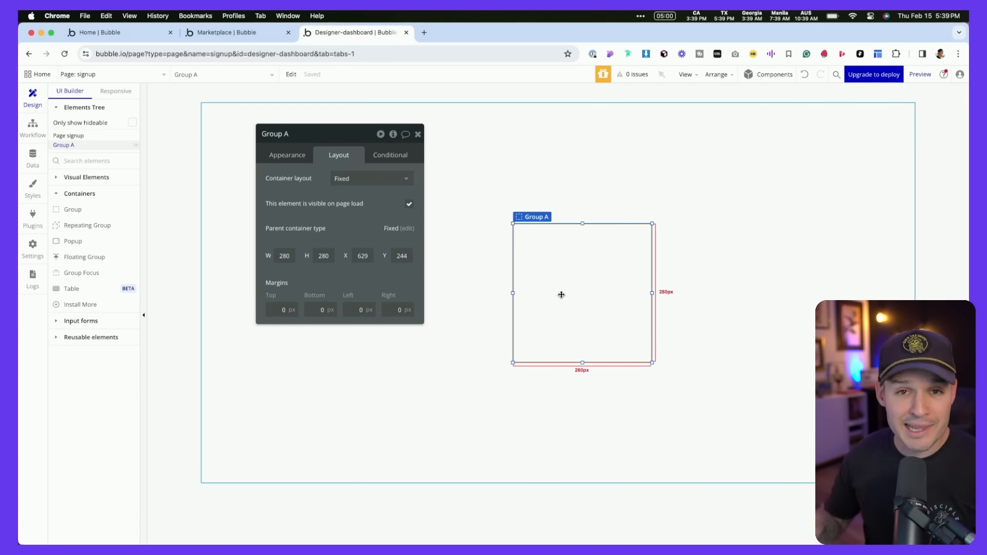
- Set the signup page's container layout to Column
left_click(524, 162)
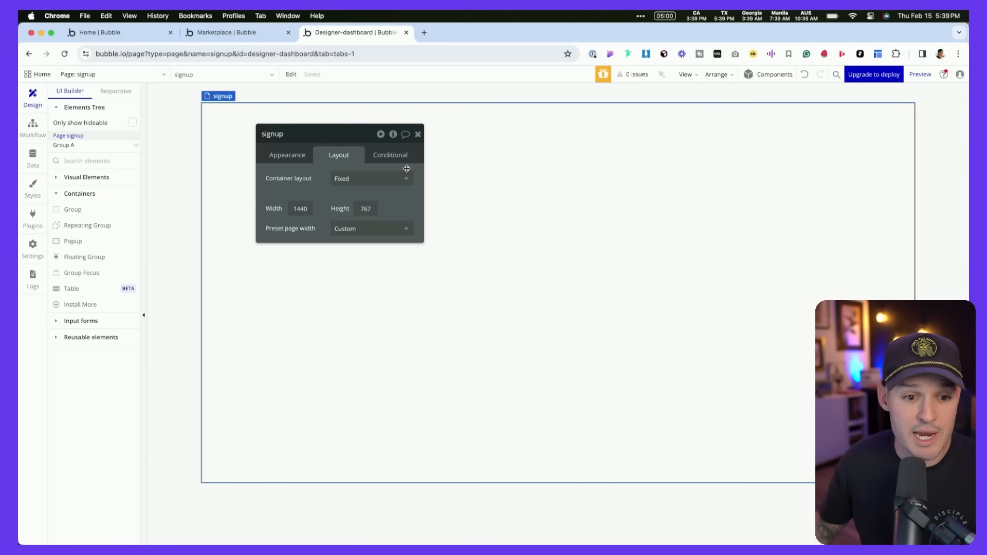
left_click(371, 178)
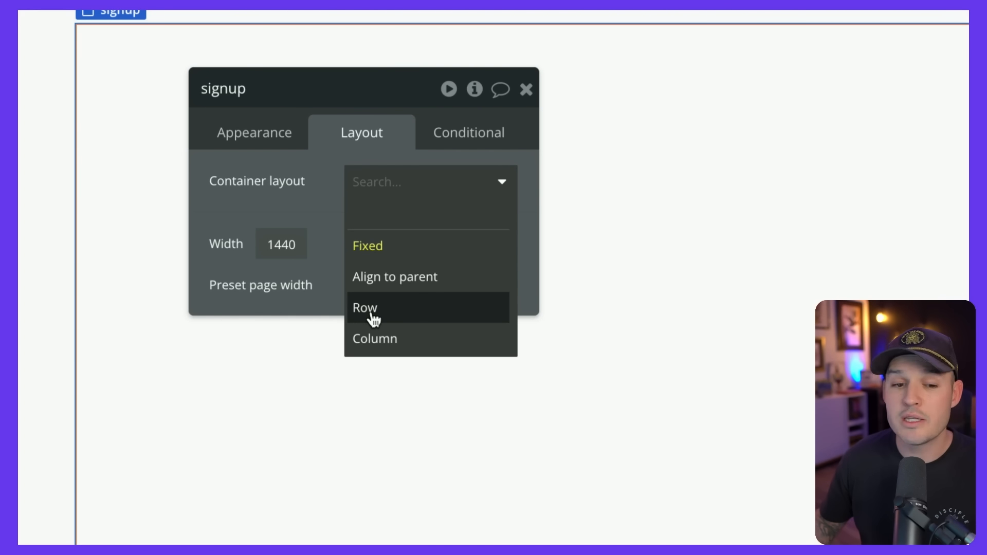
left_click(378, 340)
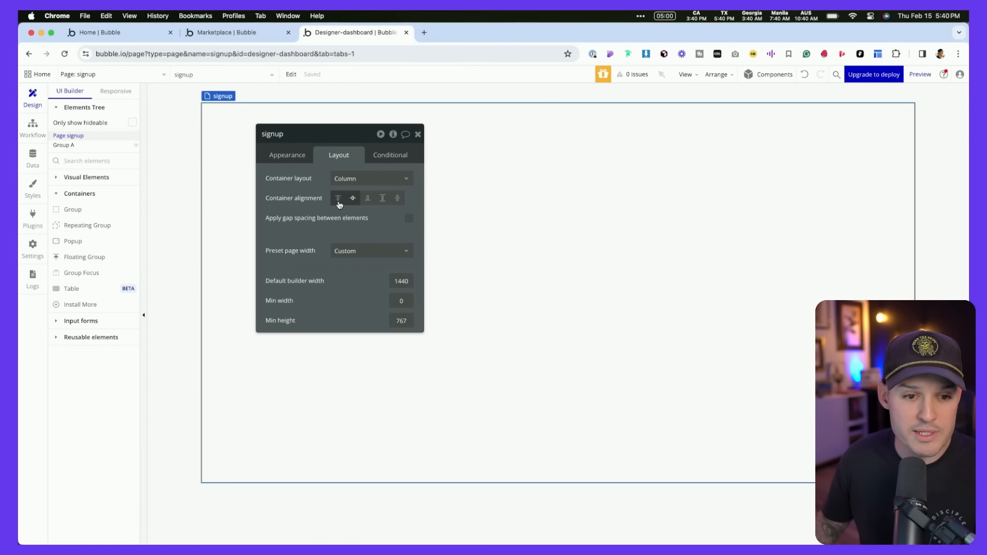
- Set the signup page's container alignment to vertically centered
left_click_drag(355, 138, 522, 140)
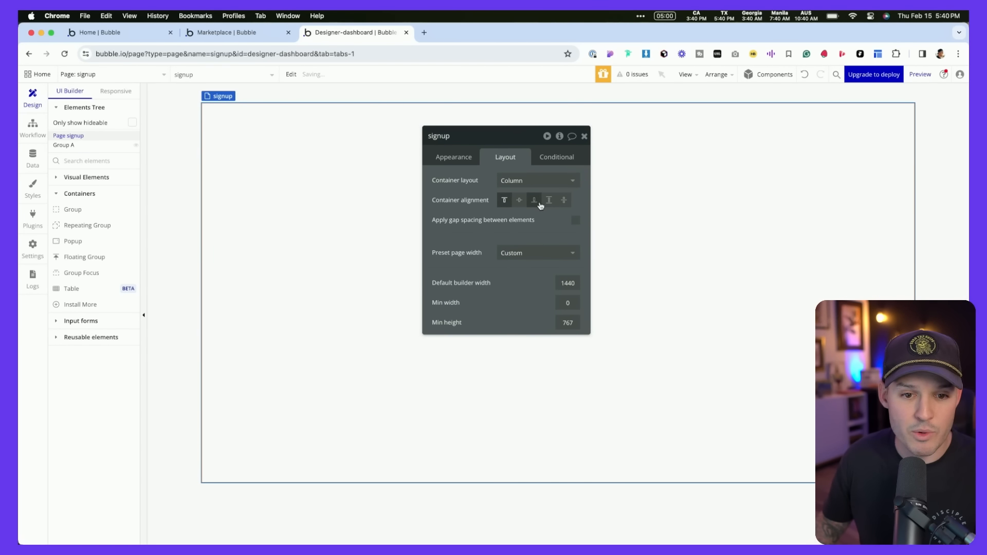
left_click(535, 204)
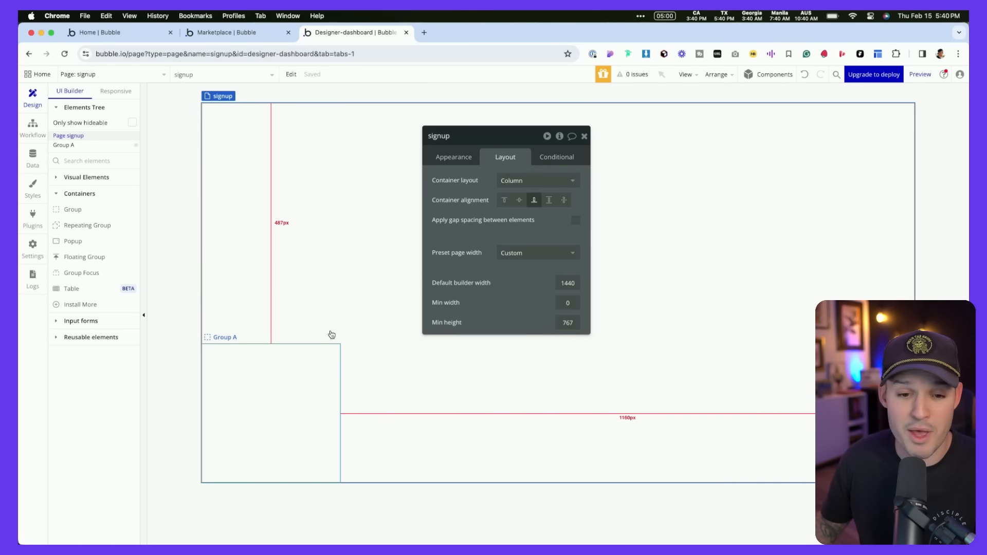
left_click(504, 200)
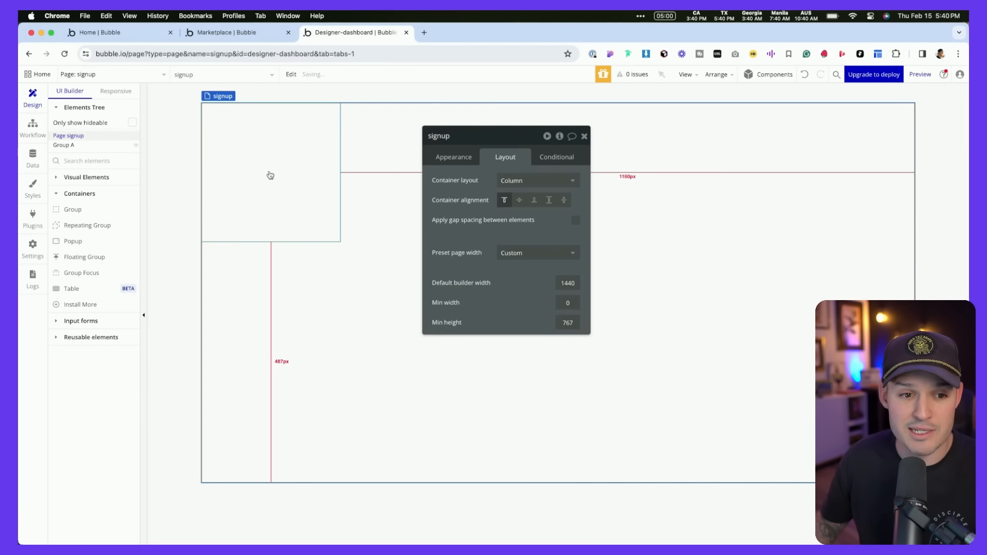
left_click(522, 201)
left_click(273, 280)
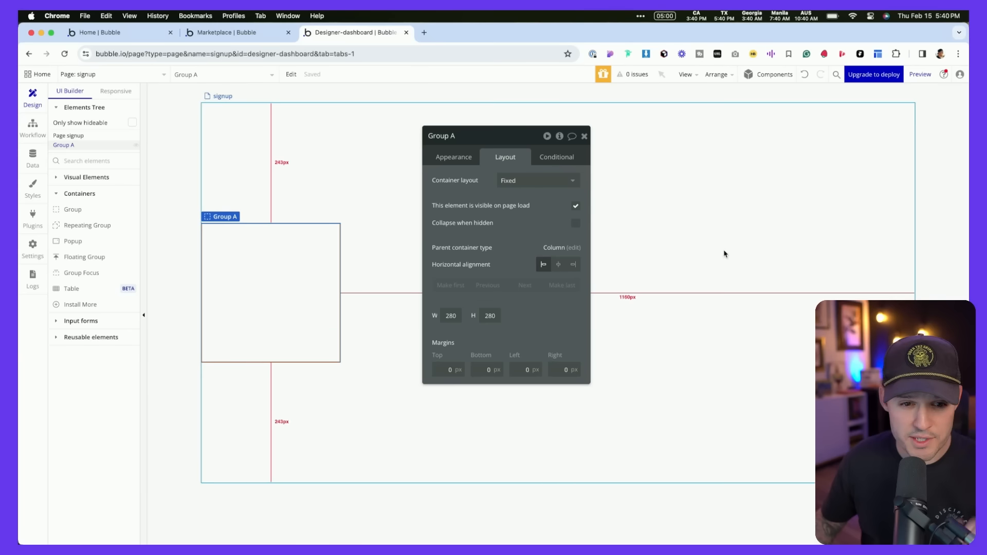
left_click(335, 193)
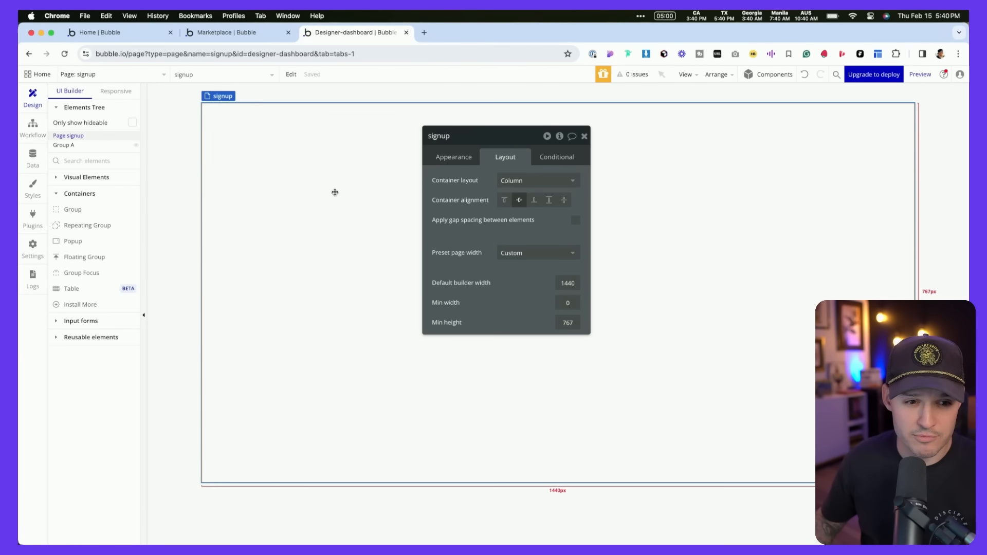
left_click(584, 136)
- Rename Group A to Sign Up Box
left_click(270, 263)
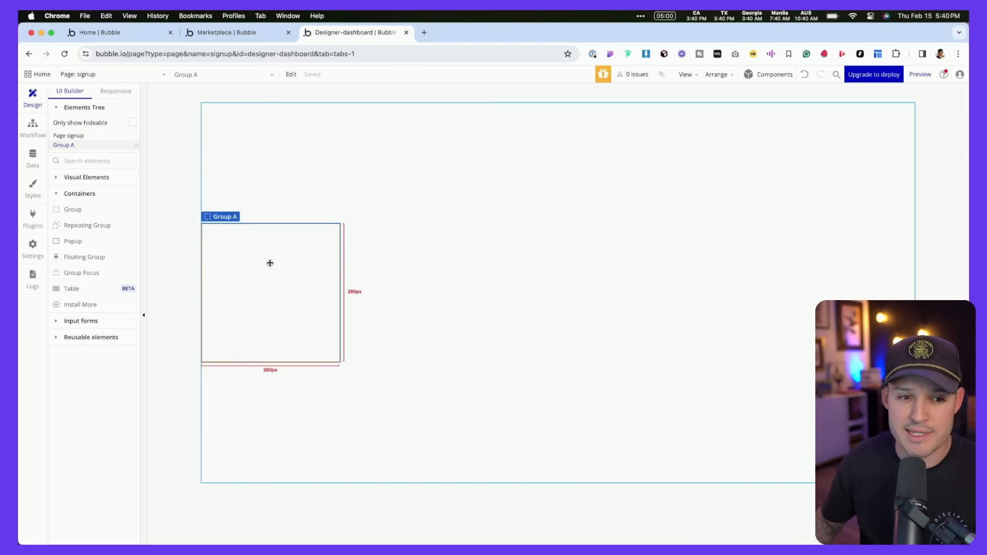
double_click(229, 269)
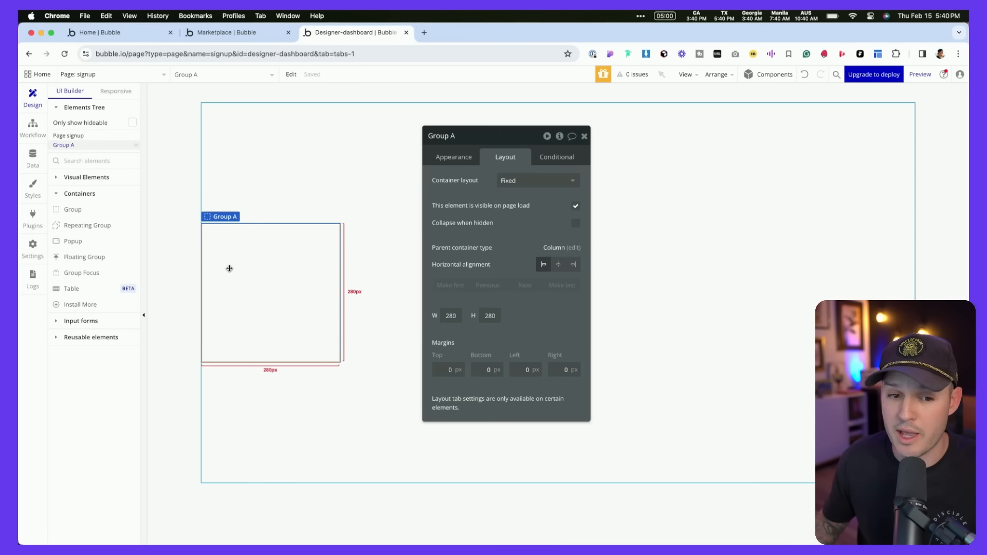
left_click_drag(519, 142, 493, 153)
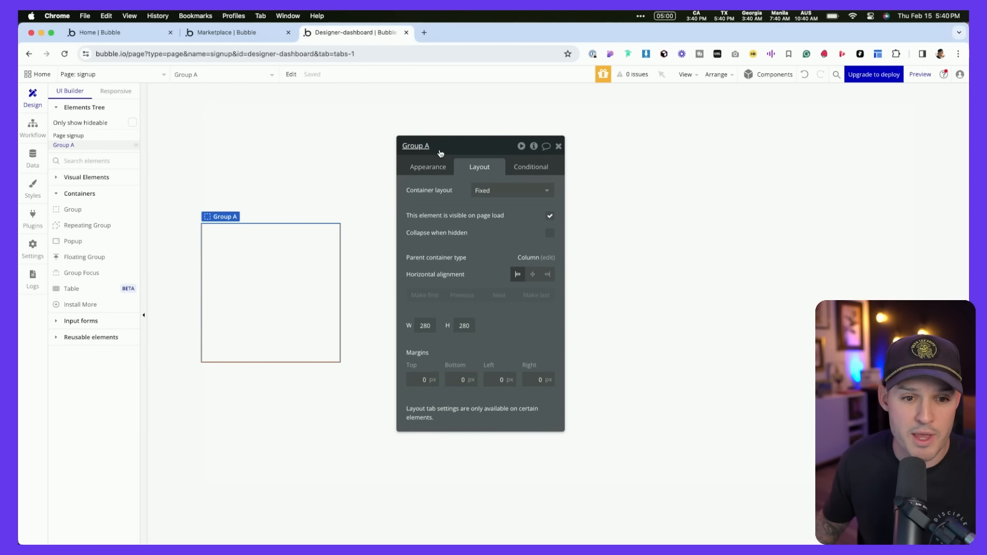
left_click_drag(418, 147, 211, 228)
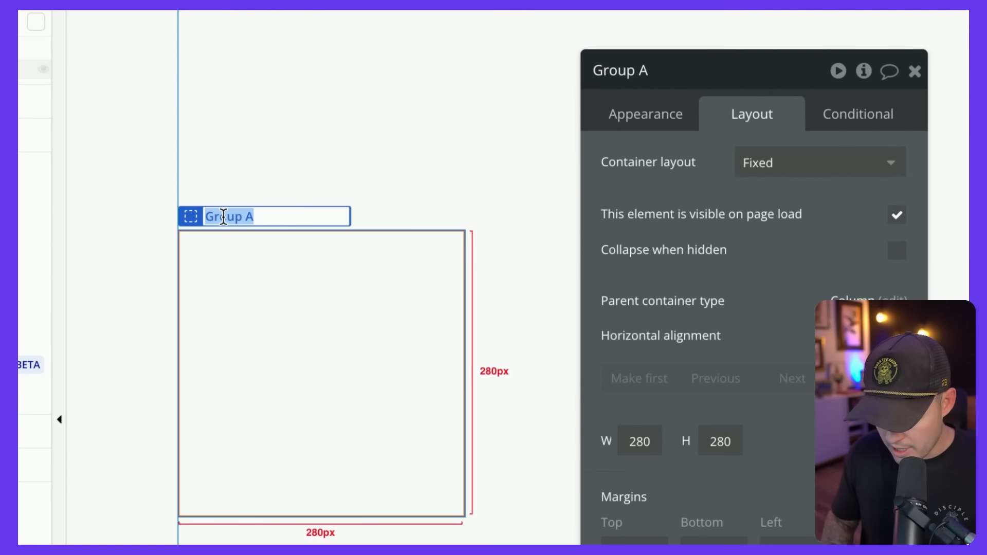
type("Sig")
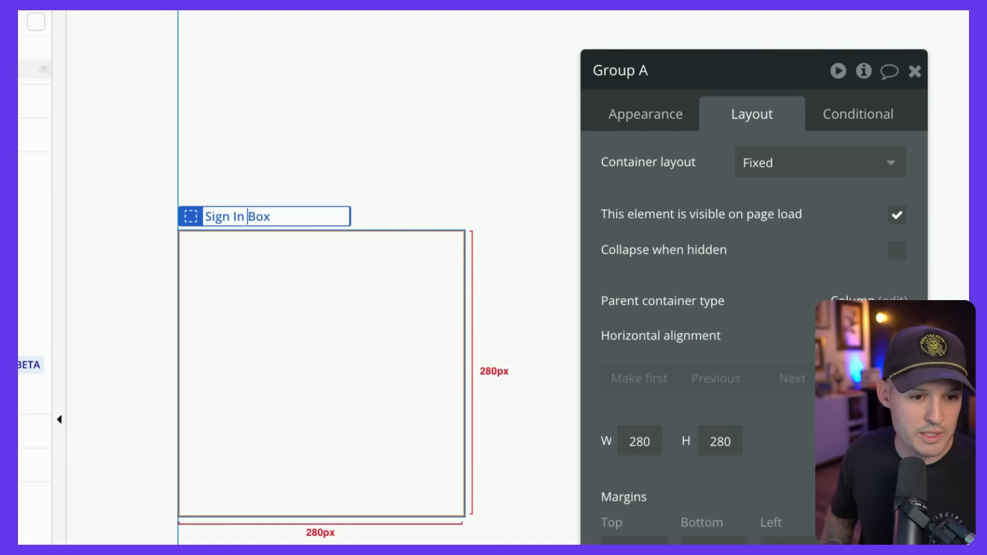
type("n Up Box")
key("Return")
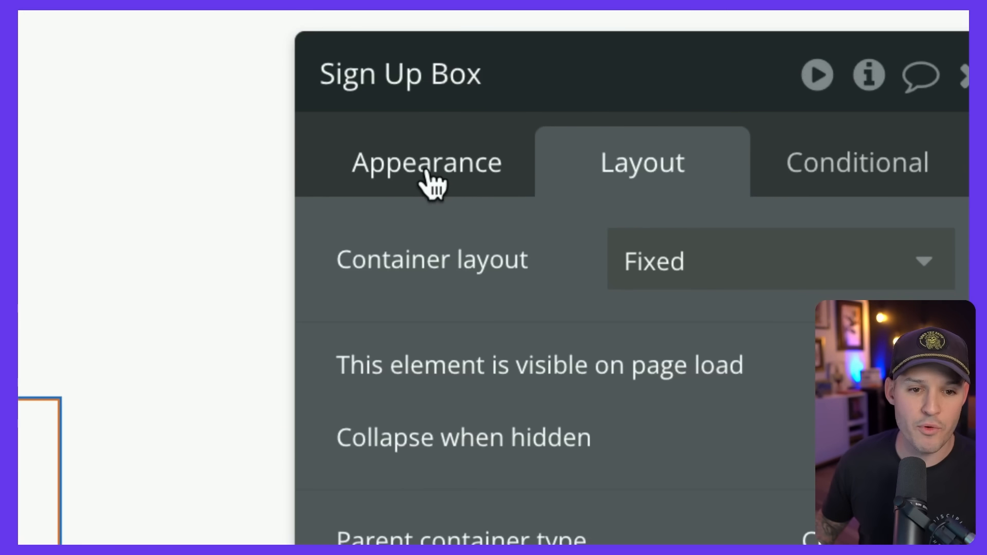
- Apply the Standard Group style to the Sign Up Box
left_click(432, 183)
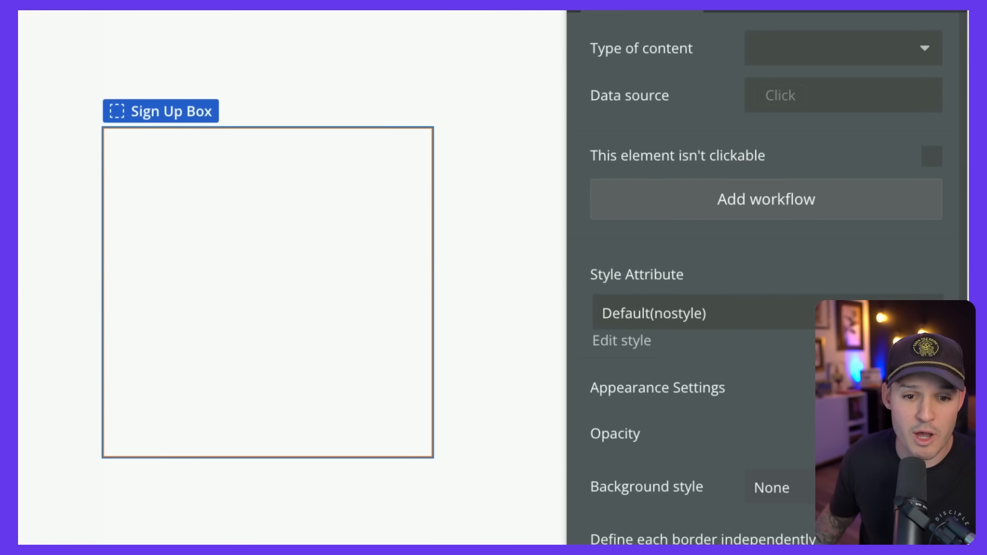
left_click(727, 326)
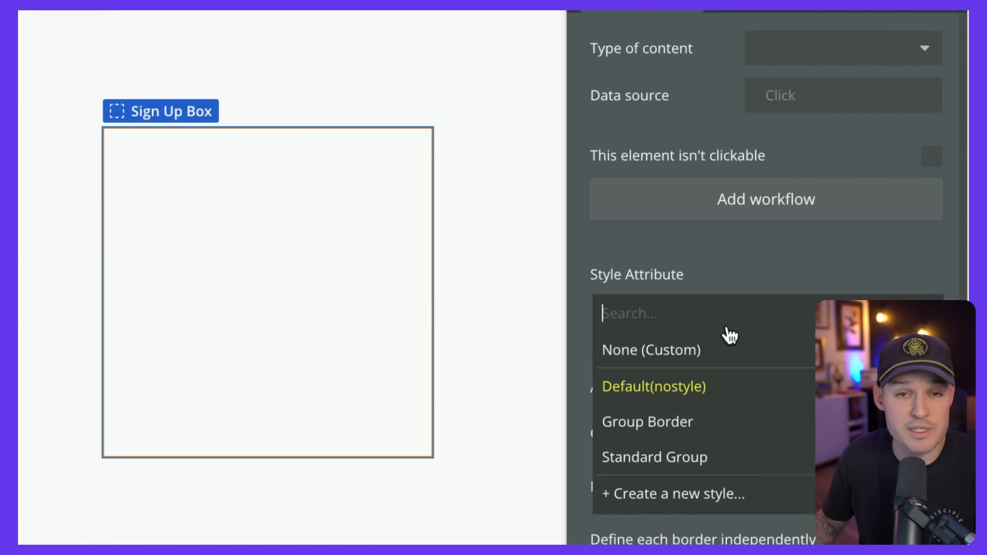
left_click(678, 457)
- Set the Sign Up Box's horizontal alignment within the page column to center
left_click(483, 291)
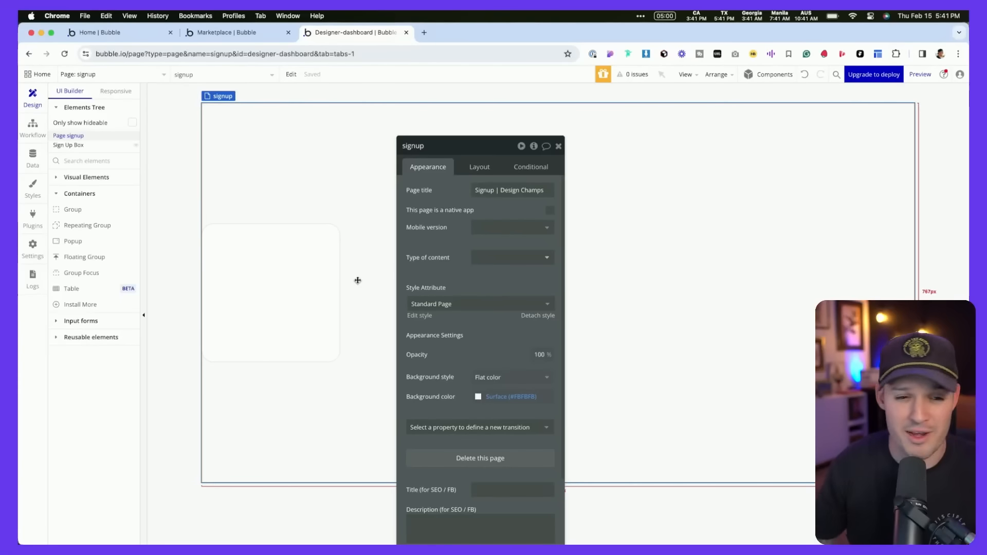
left_click_drag(452, 149, 511, 126)
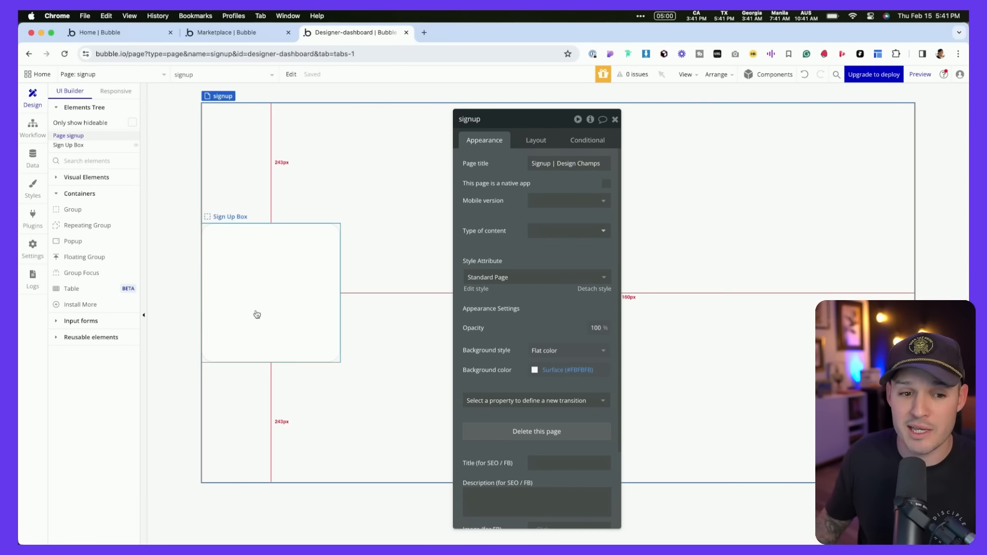
left_click(288, 274)
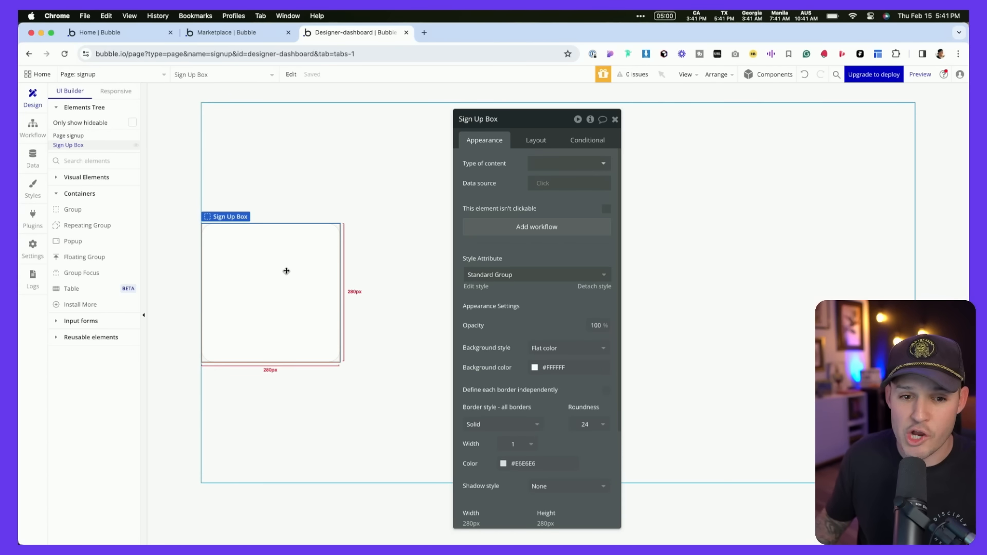
left_click(539, 140)
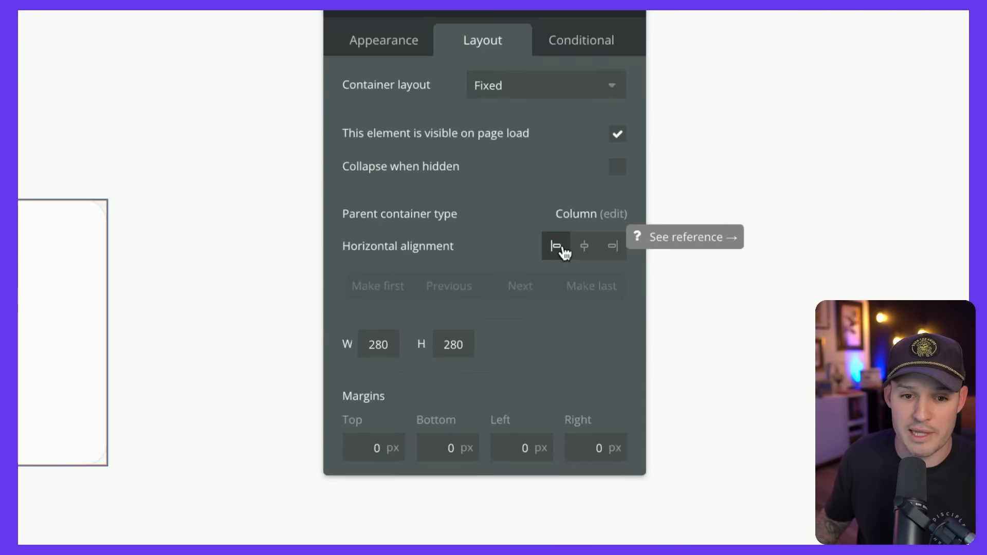
left_click(643, 238)
left_click(523, 32)
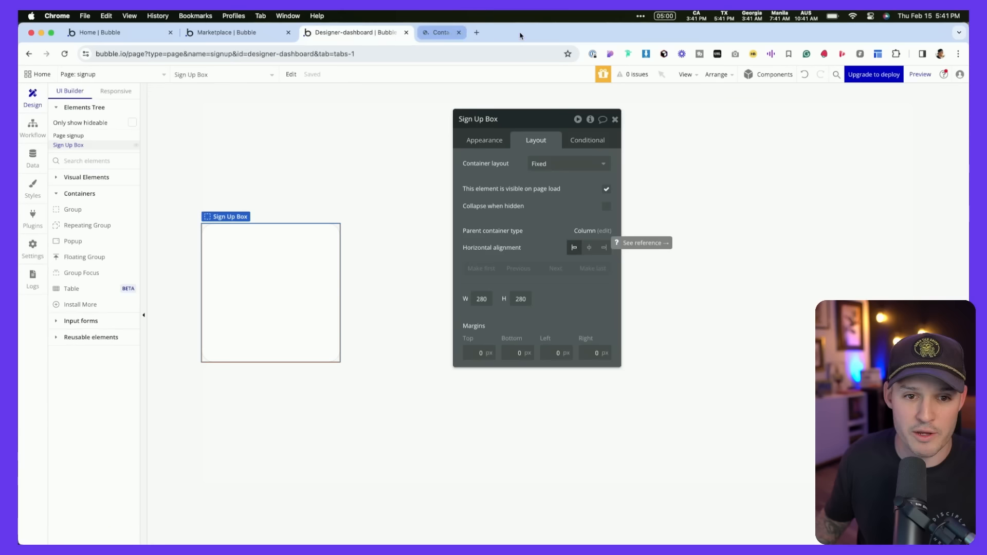
left_click(604, 249)
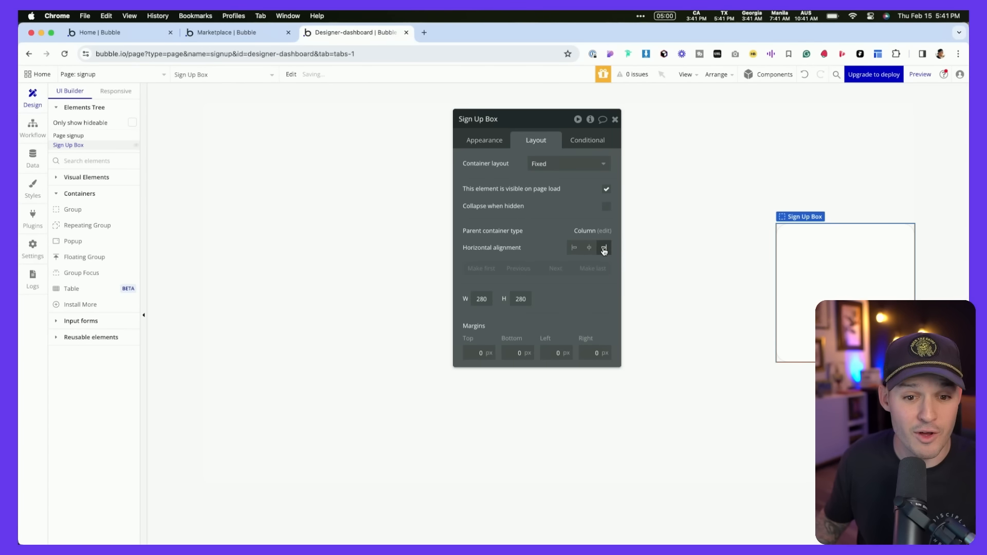
left_click(590, 250)
- Set the Sign Up Box's own container layout to Column
left_click_drag(546, 122, 290, 148)
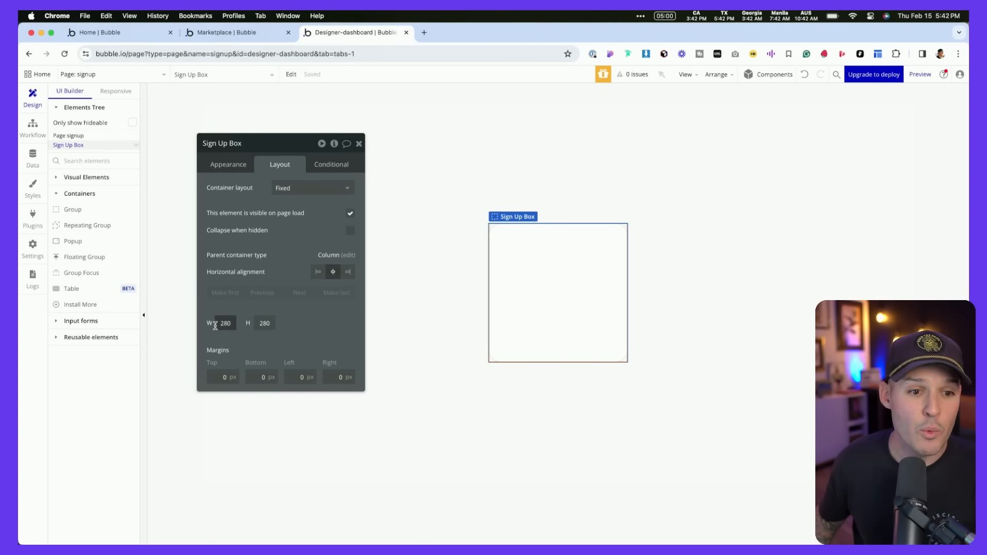
left_click(223, 161)
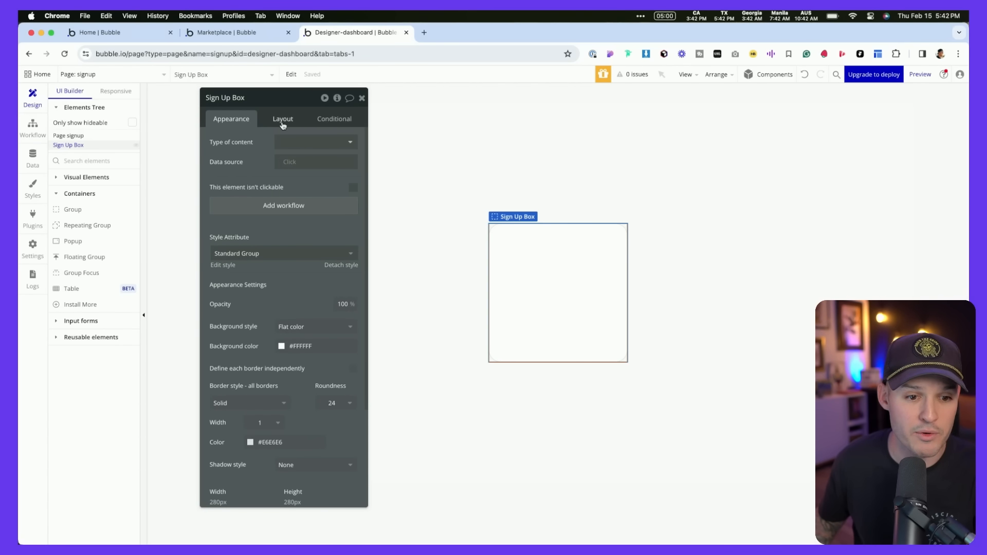
left_click(283, 120)
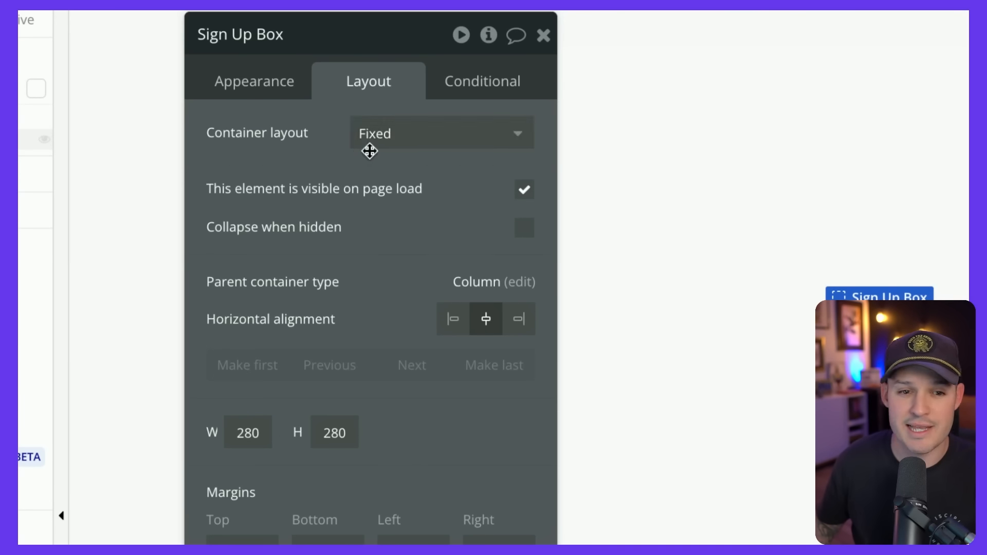
mouse_move(390, 150)
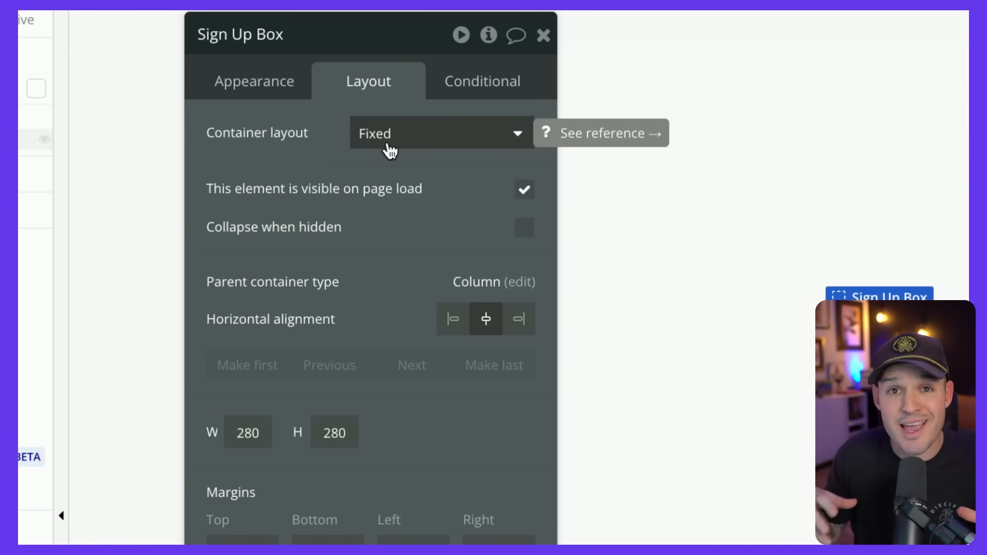
left_click(388, 141)
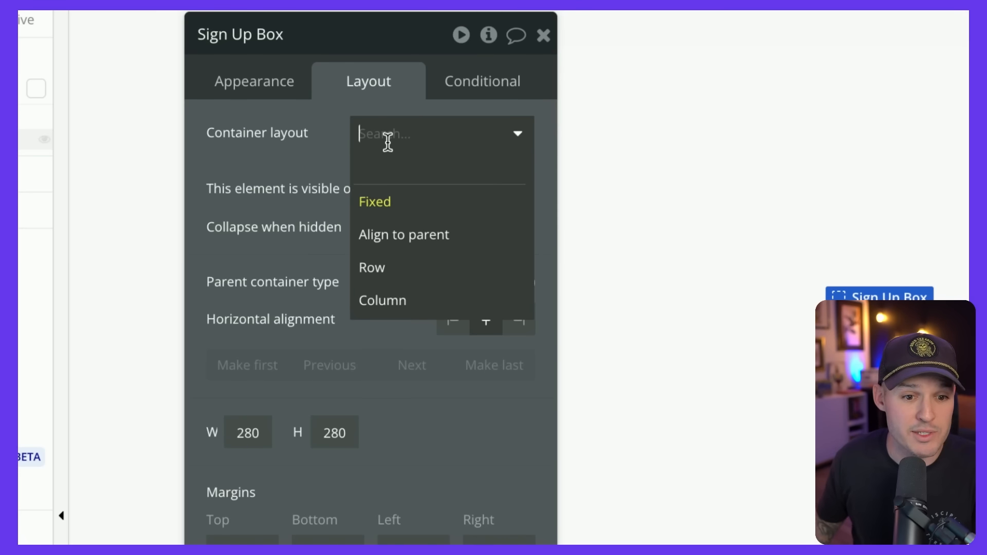
left_click(399, 294)
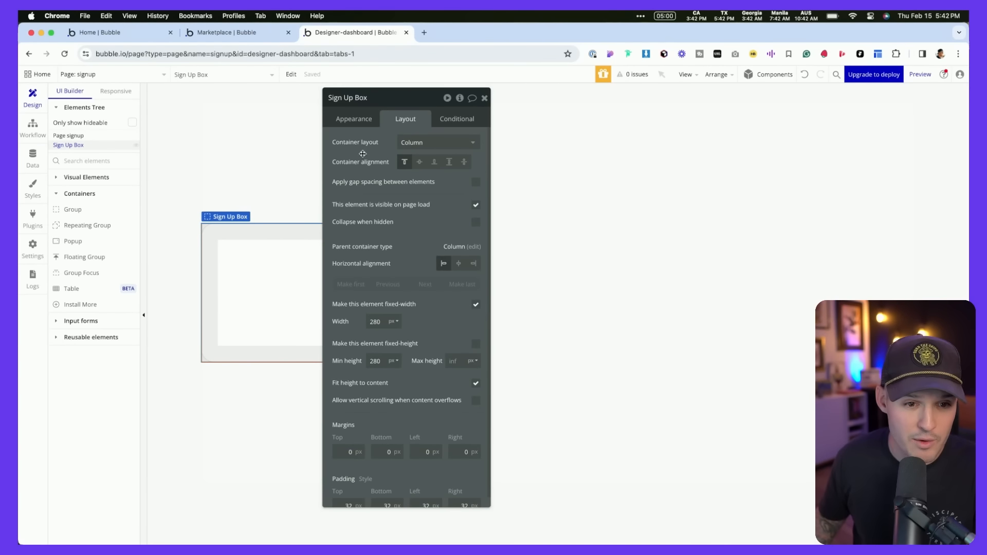
- Reapply center horizontal alignment to the Sign Up Box
left_click_drag(378, 100, 529, 109)
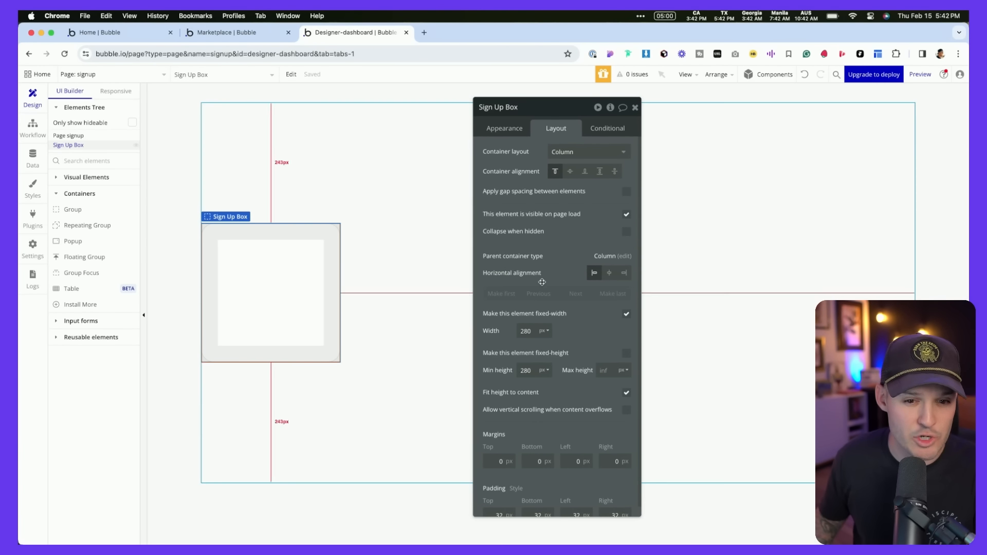
left_click(610, 278)
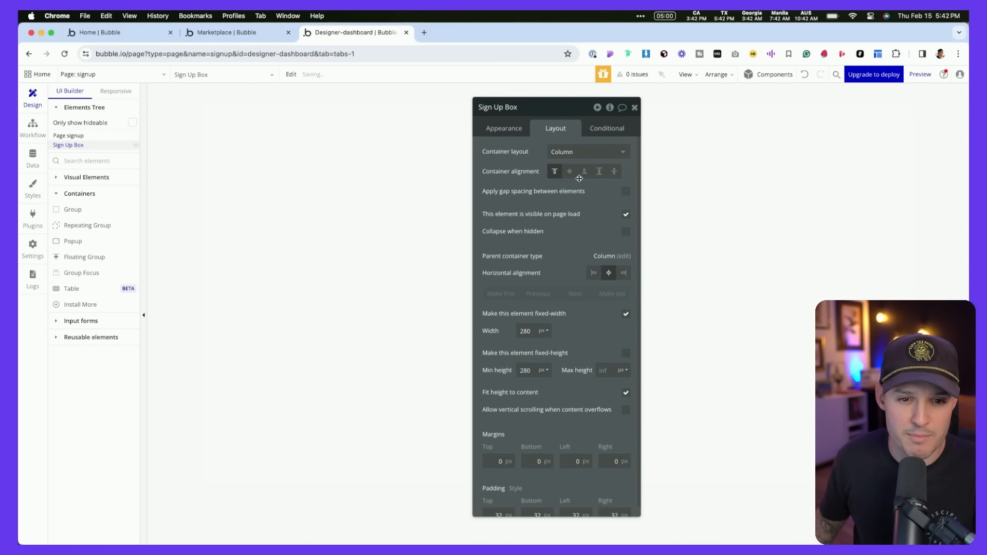
left_click_drag(561, 113, 339, 110)
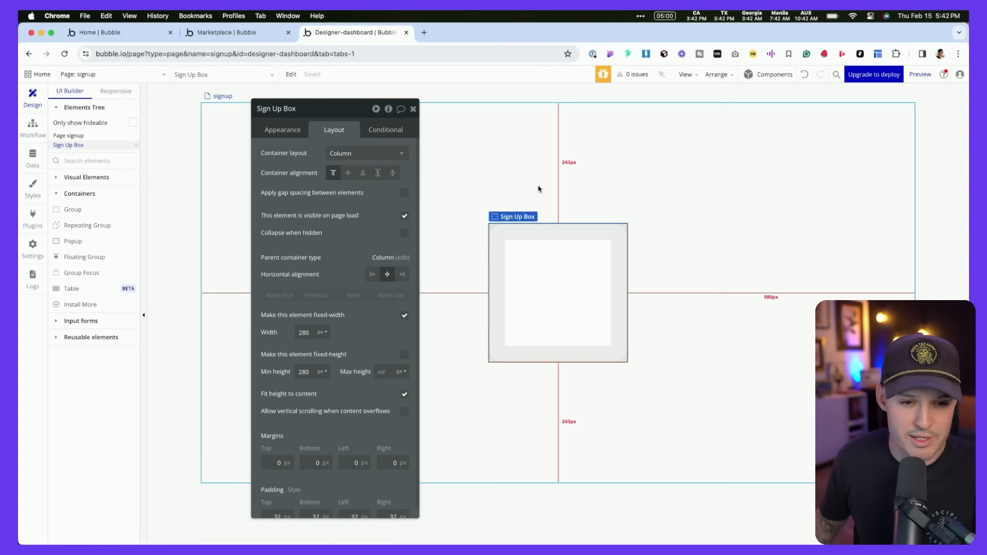
- Enable gap spacing between elements in the Sign Up Box and set its row gap to 16 px
left_click(702, 257)
left_click(523, 253)
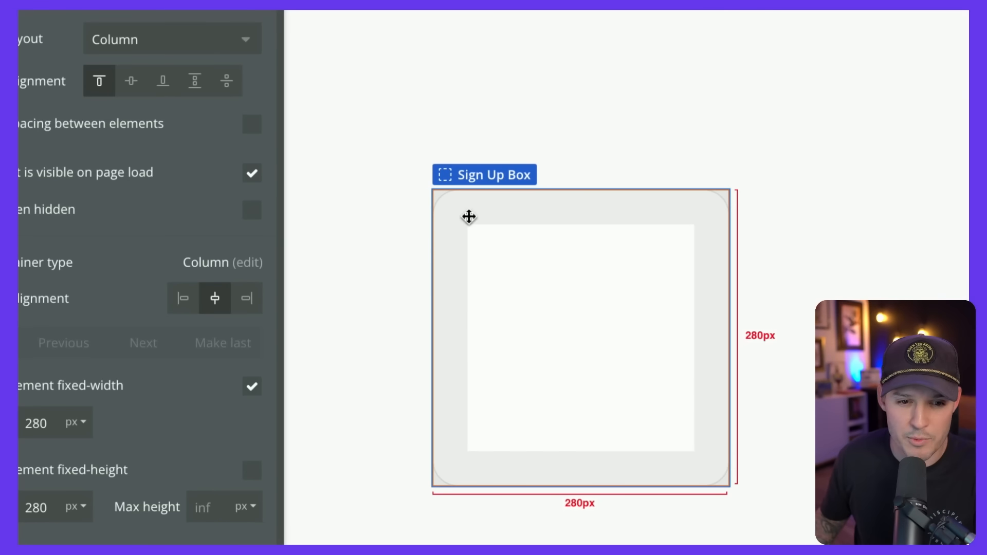
left_click(582, 213)
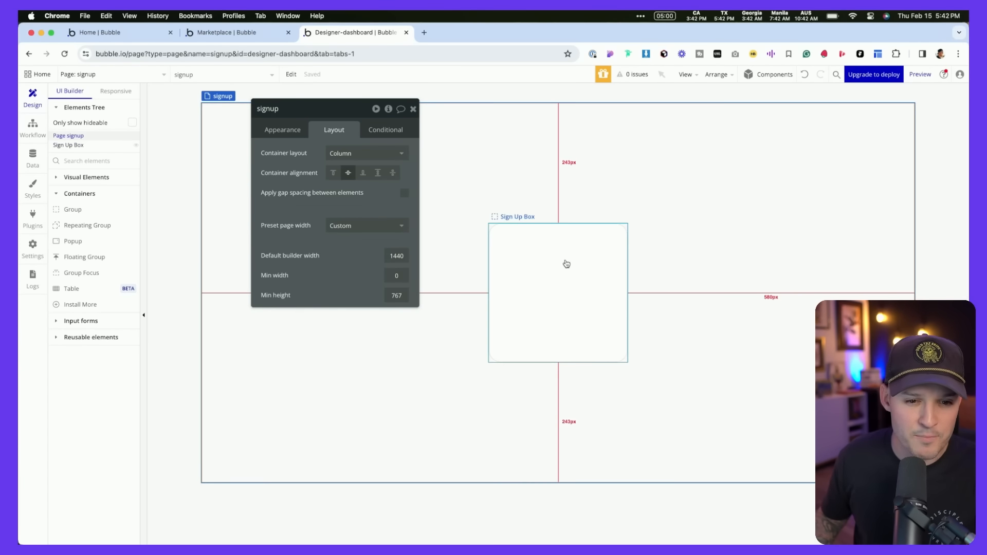
left_click(557, 260)
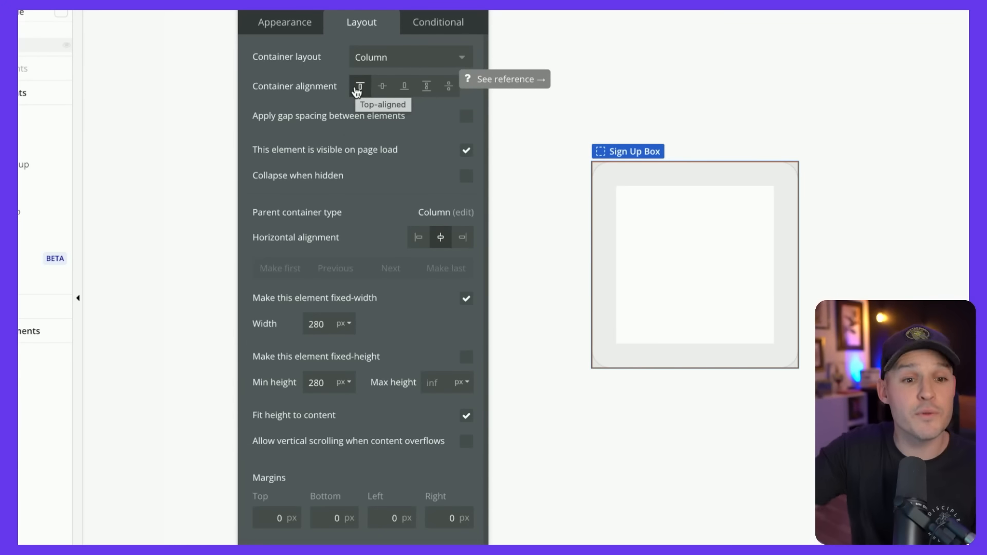
left_click(466, 117)
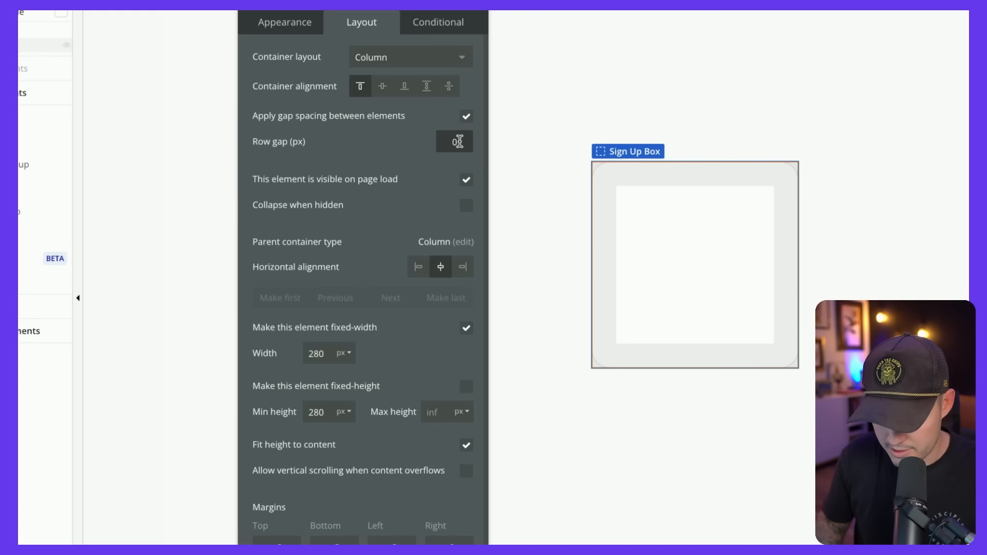
left_click(458, 141)
type("16")
key("Tab")
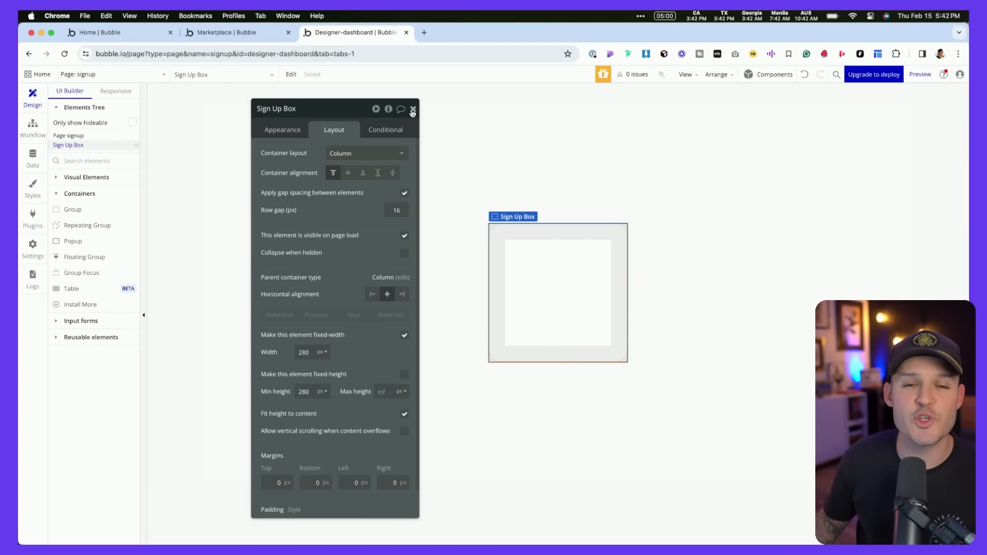
left_click(413, 110)
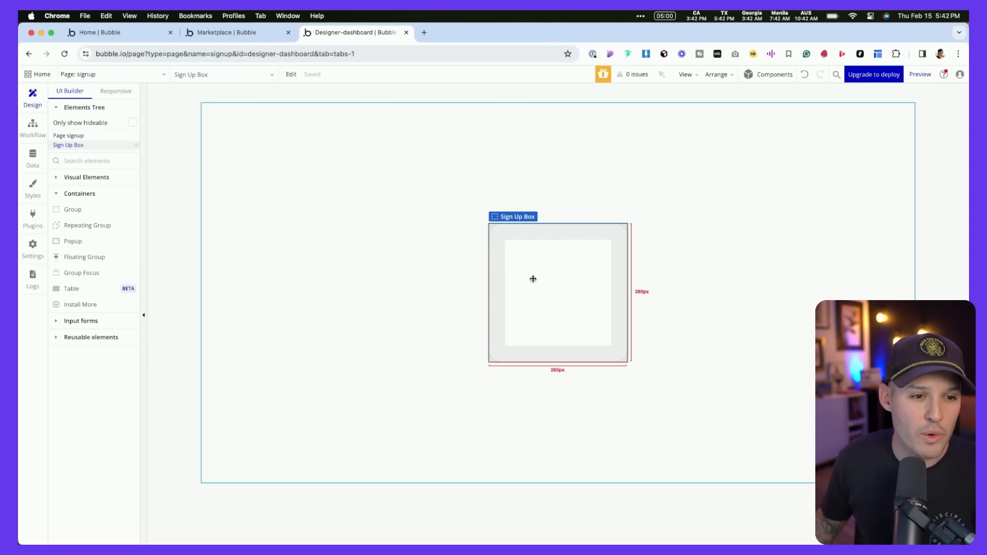
- Place an Image element inside the Sign Up Box
left_click(55, 179)
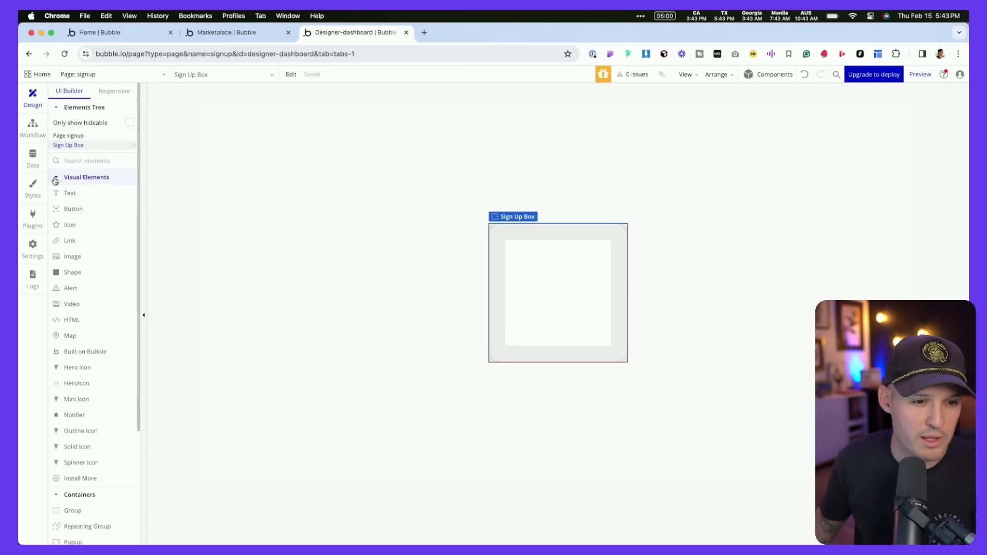
left_click_drag(78, 257, 558, 262)
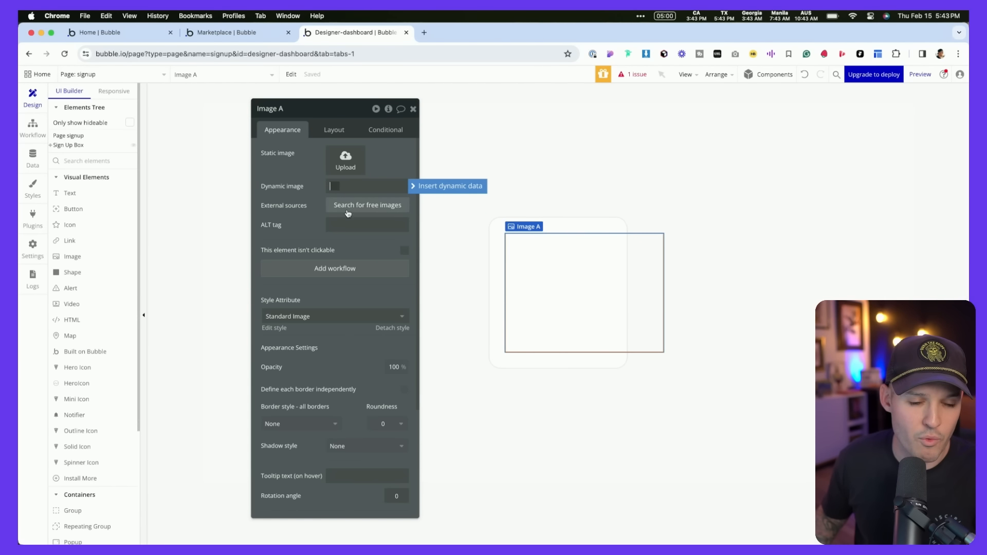
left_click(370, 206)
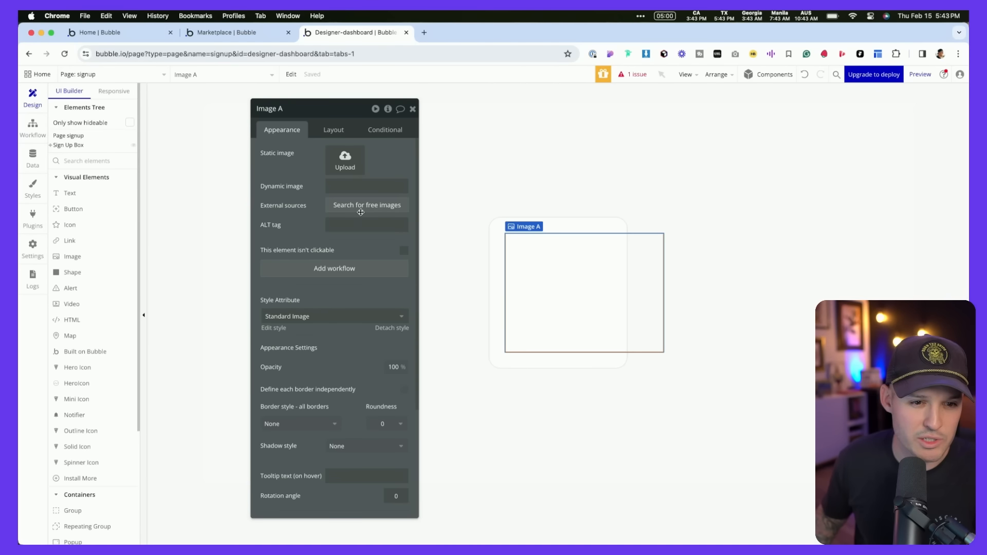
left_click(413, 108)
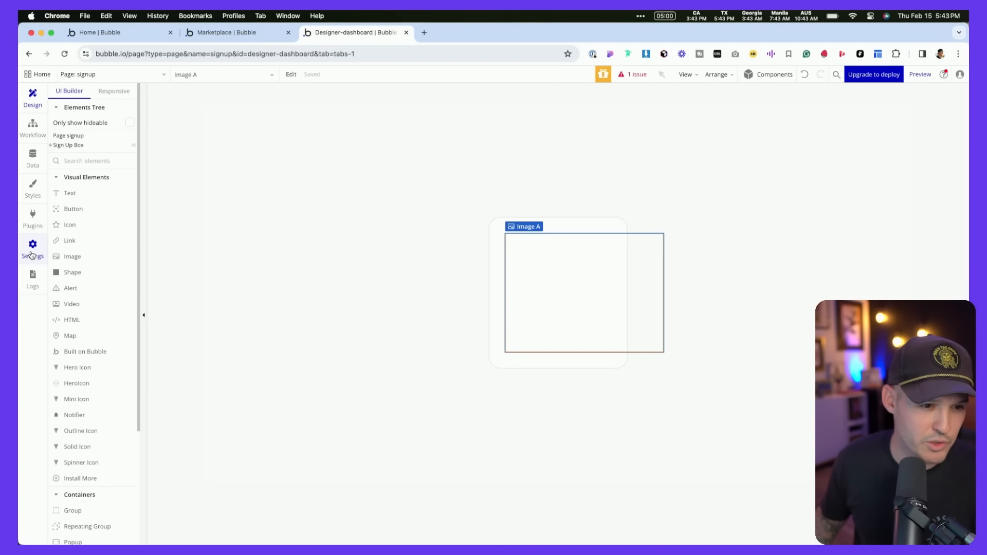
- Open the app data's file manager and narrow the browser window to reveal the desktop
left_click(34, 164)
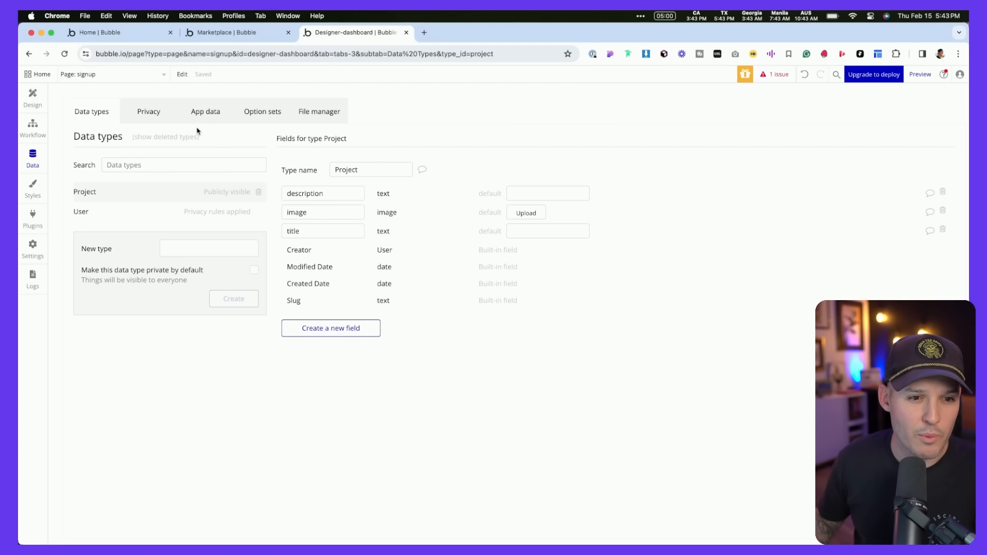
left_click(330, 117)
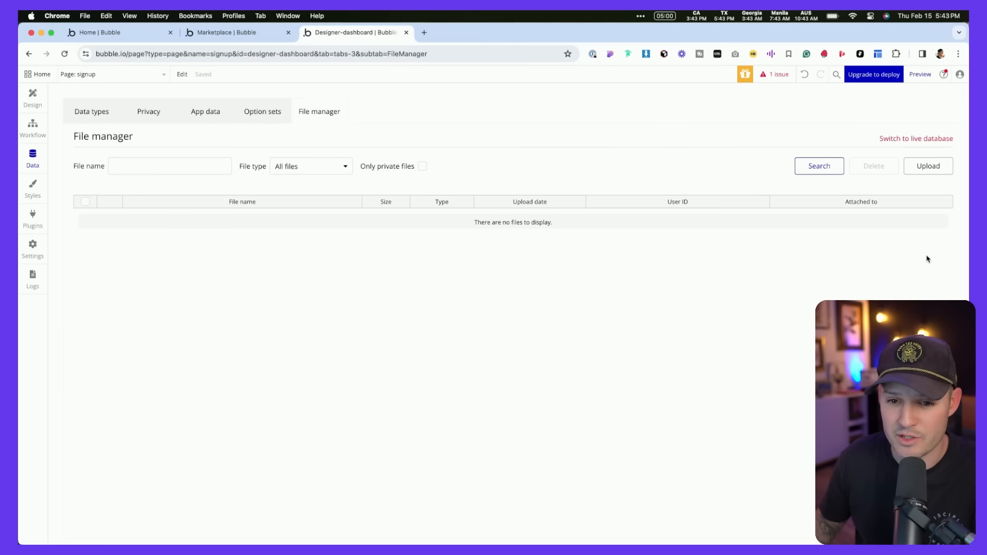
left_click_drag(966, 252, 882, 254)
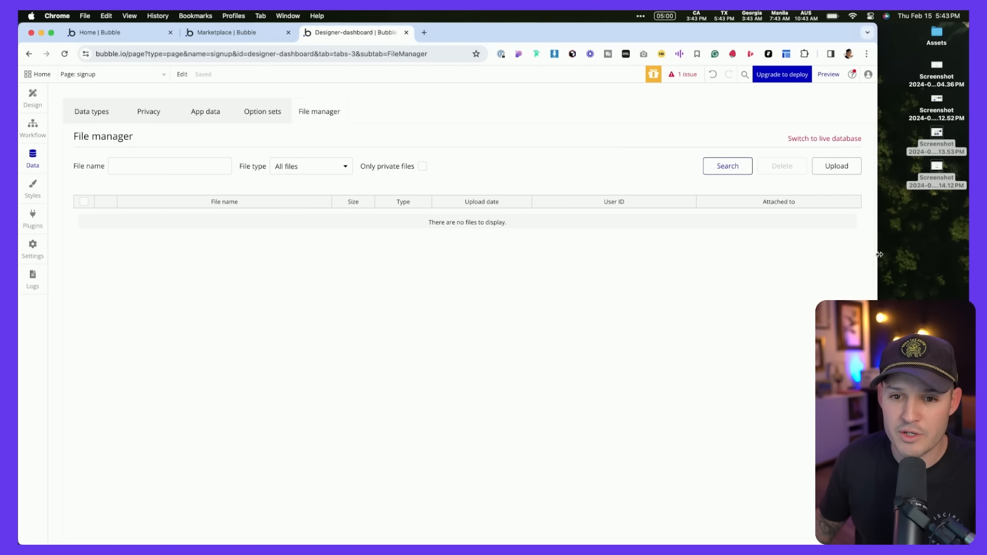
- Move the selected desktop screenshot files to the Trash
left_click_drag(965, 254, 935, 54)
right_click(935, 54)
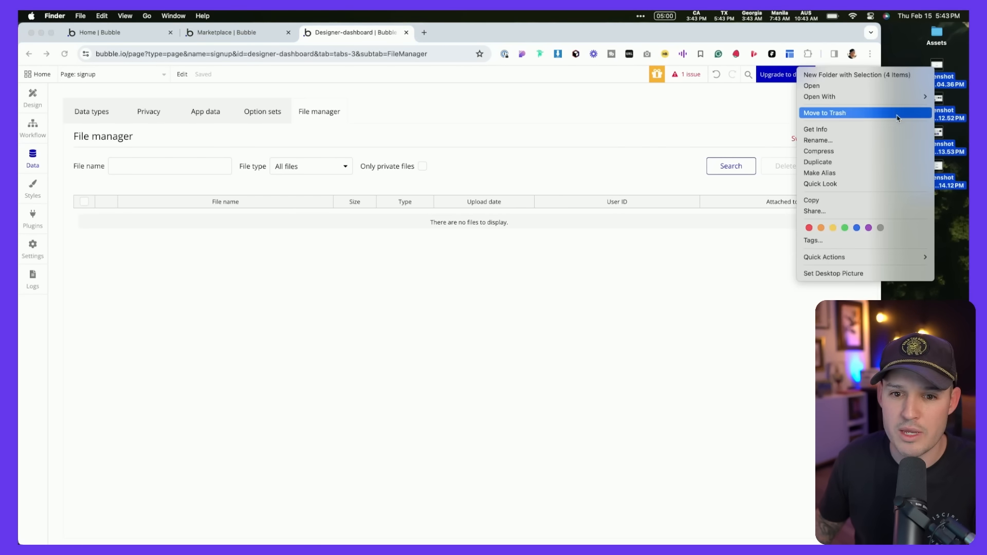
left_click(915, 112)
- Open the Assets folder and preview its image files one by one
double_click(937, 34)
left_click(588, 138)
key("space")
key("Down")
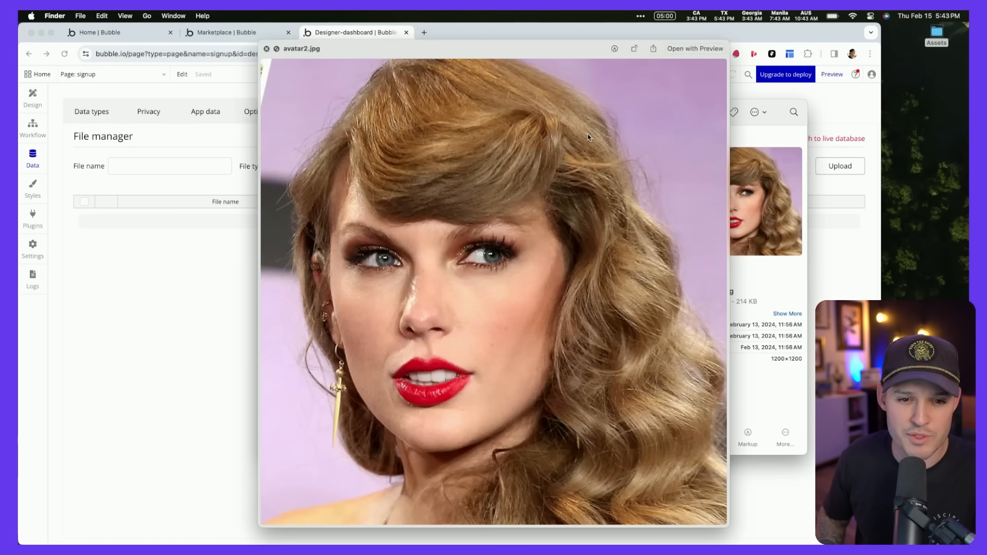
key("Down")
key("Down")
key("Down")
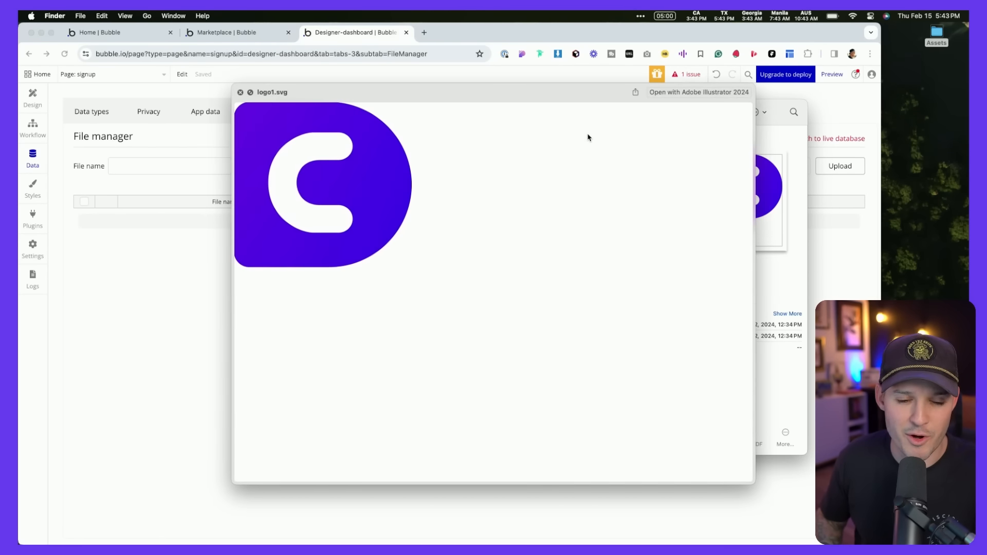
key("Down")
key("Down")
key("Down")
key("Down")
key("Down")
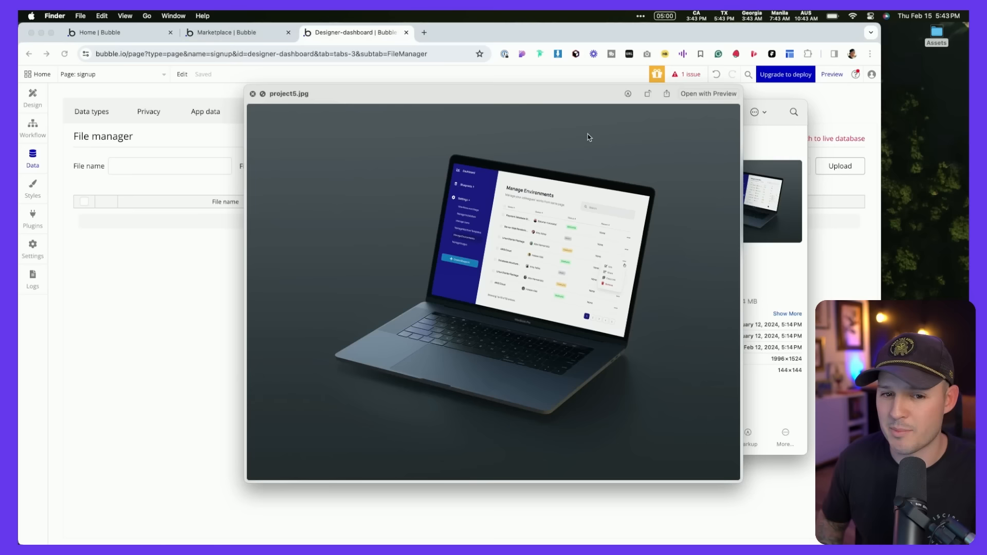
key("space")
key("super+a")
left_click_drag(549, 116, 705, 230)
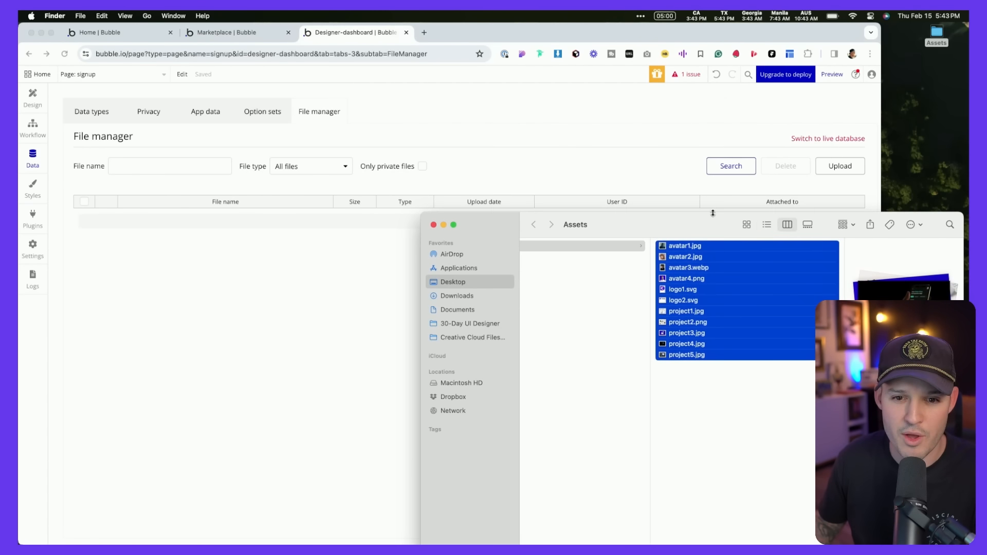
left_click(829, 173)
left_click(828, 172)
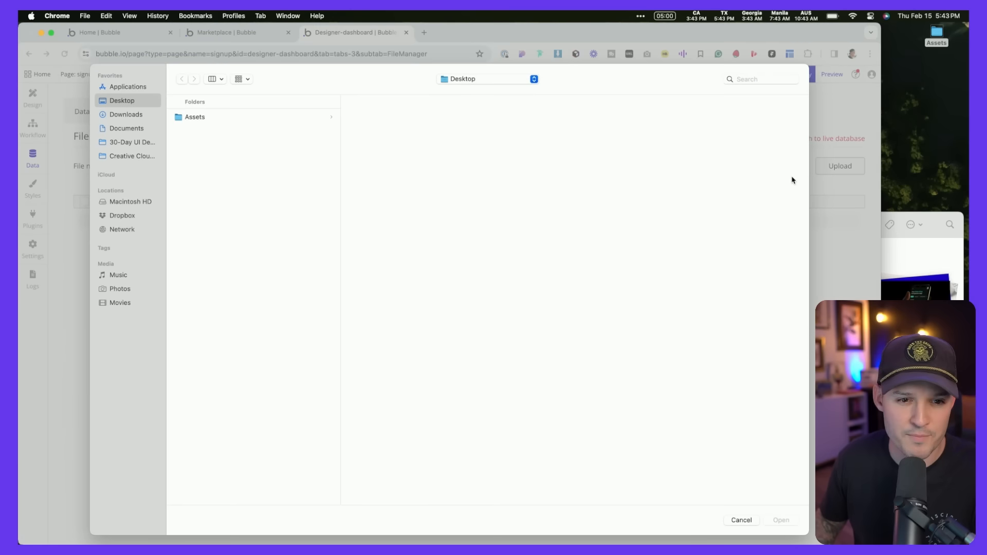
left_click(198, 118)
left_click(376, 118)
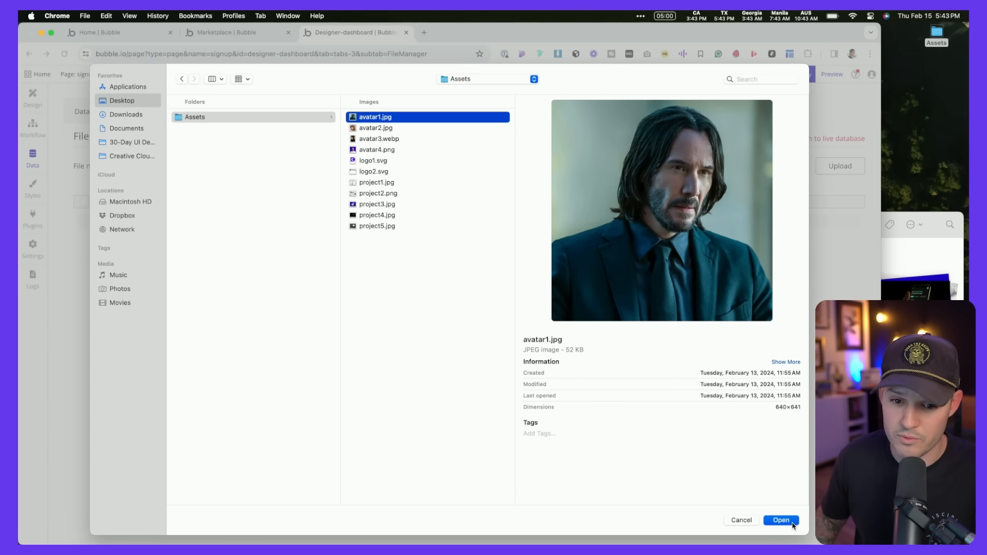
left_click(382, 161)
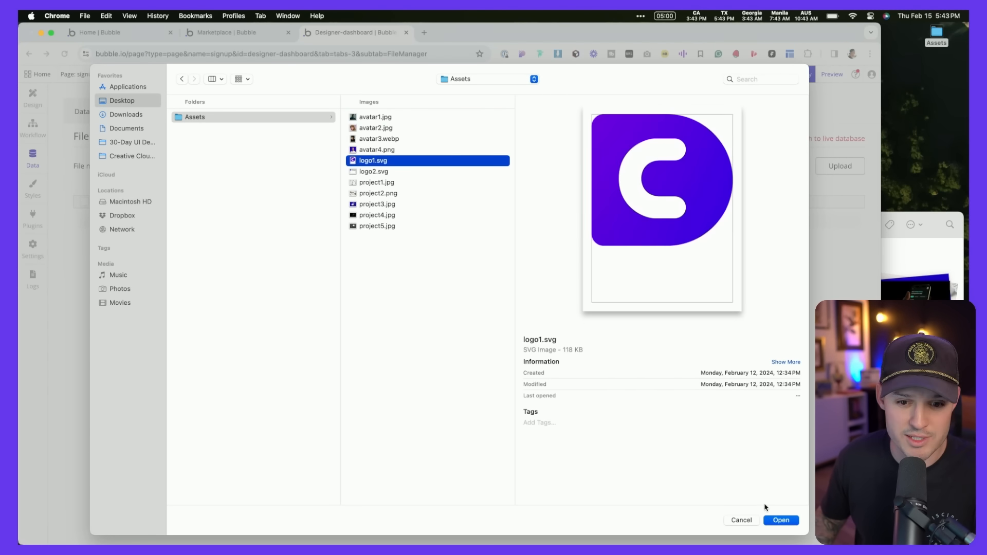
left_click(779, 520)
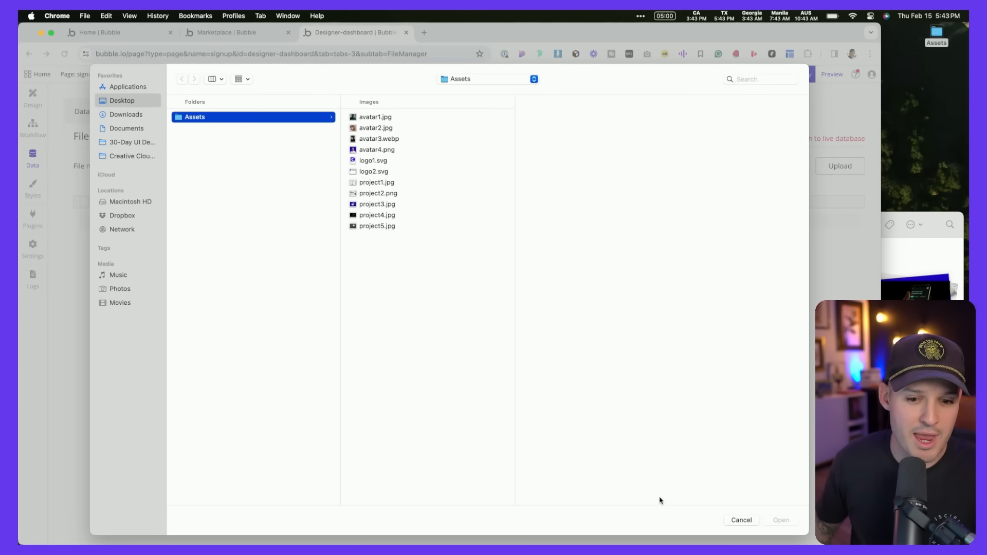
left_click(740, 521)
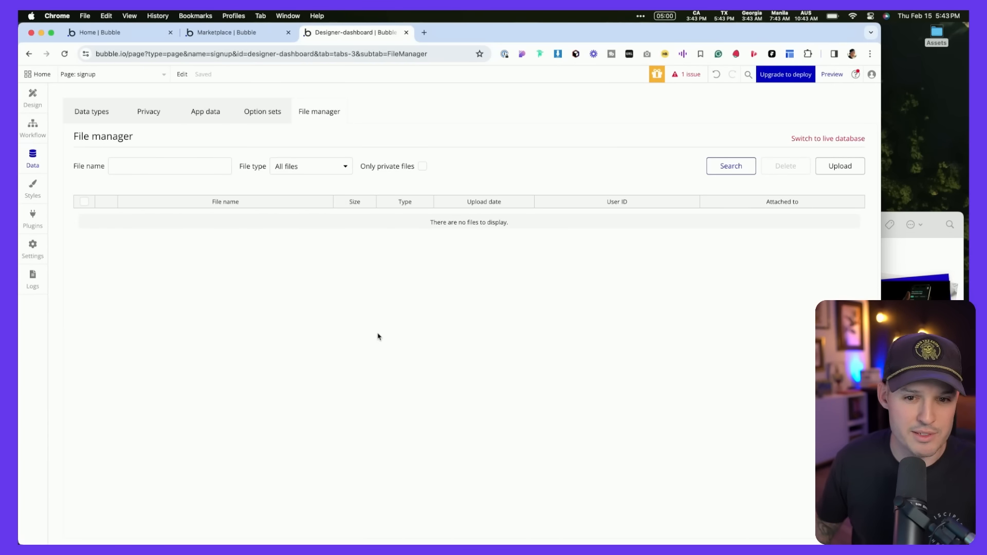
- Upload logo1.svg from the Assets folder to the file manager
left_click(824, 173)
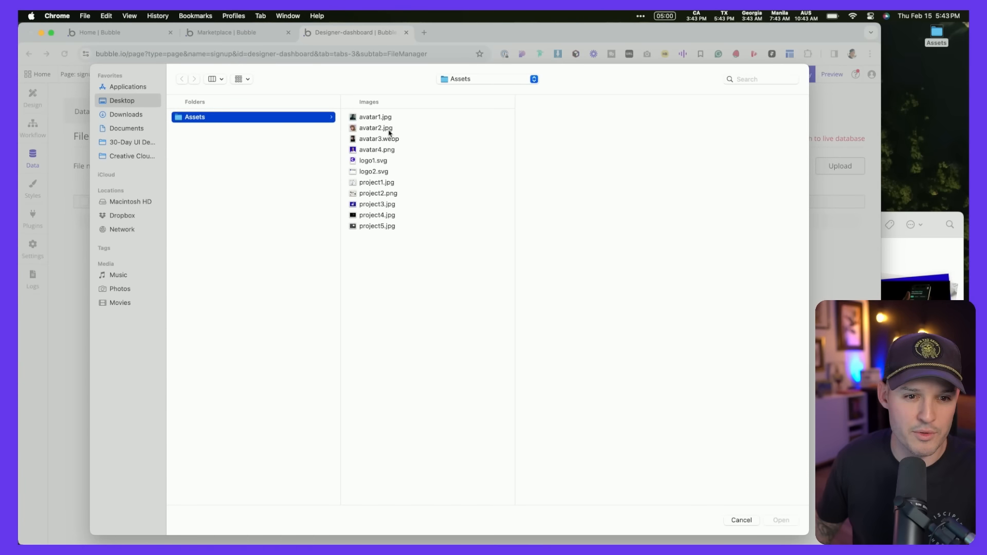
left_click(383, 161)
key("Return")
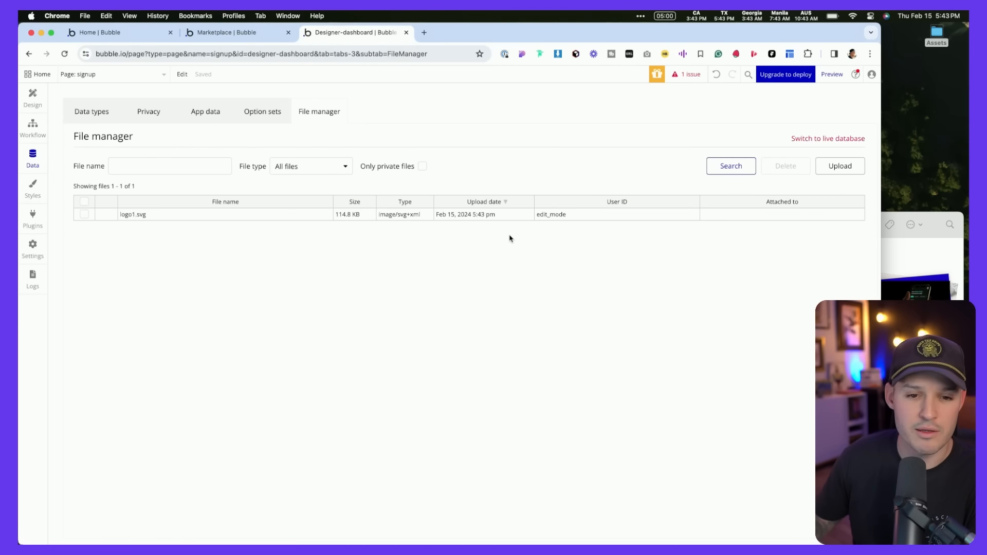
- Upload avatar1.jpg from the Assets folder to the file manager
left_click(842, 165)
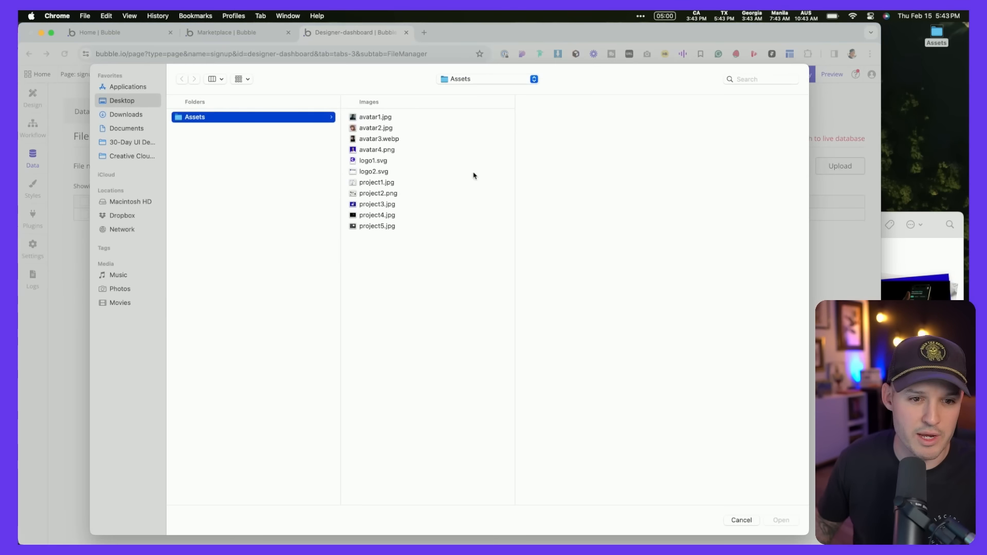
left_click(378, 150)
left_click(377, 119)
left_click(781, 520)
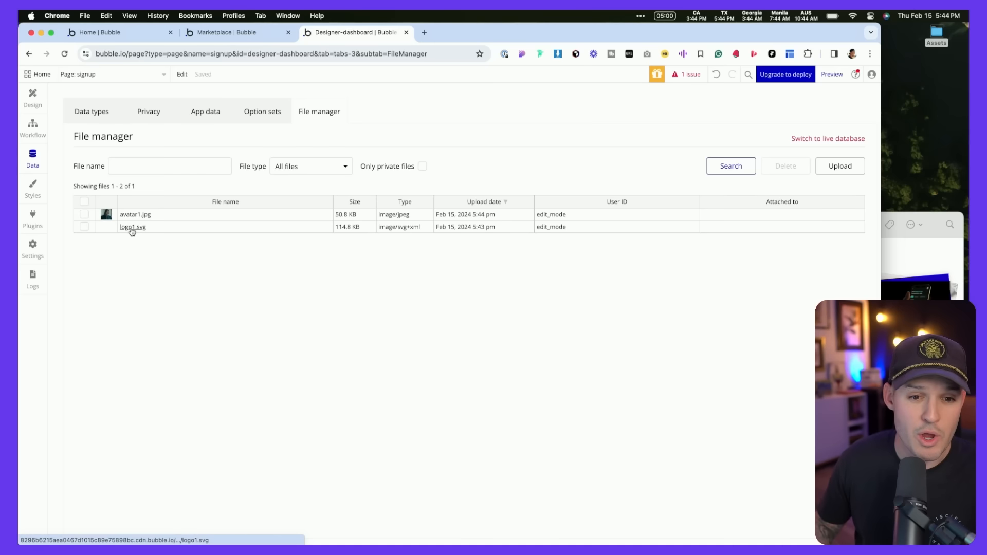
- Open the uploaded logo1.svg in a new tab, copy its URL, and return to the editor tab
left_click(132, 231)
left_click(238, 52)
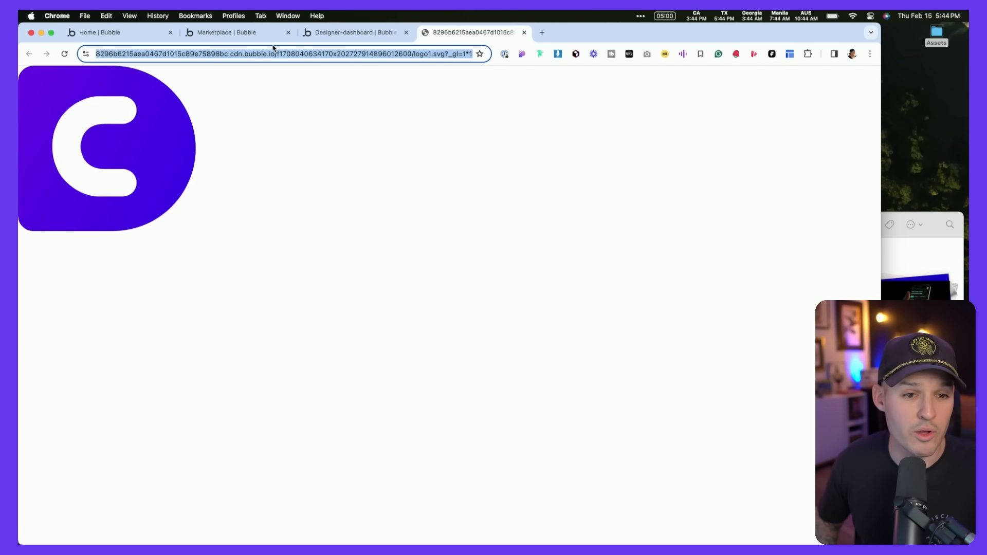
key("ctrl+shift+Tab")
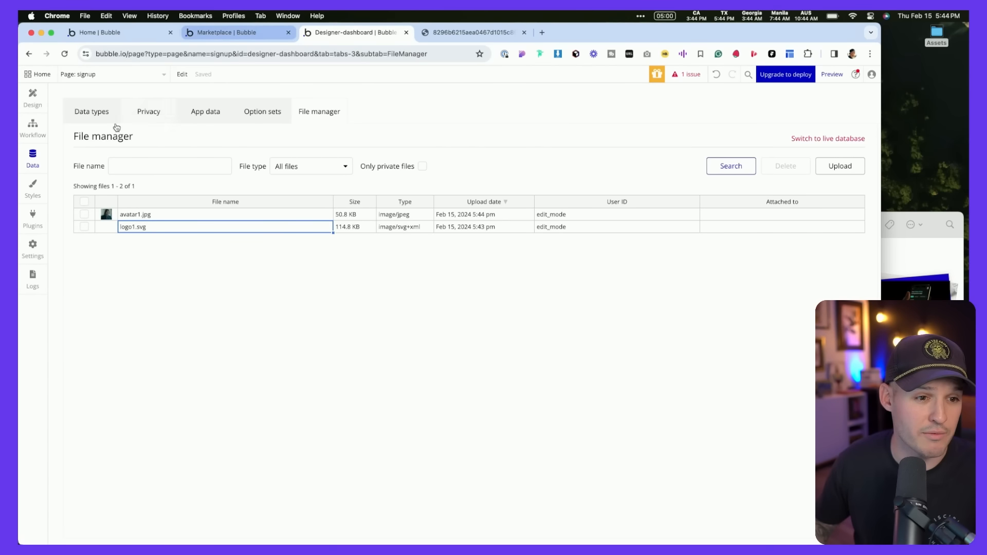
- Paste the logo's URL as the Image element's dynamic image
left_click(41, 105)
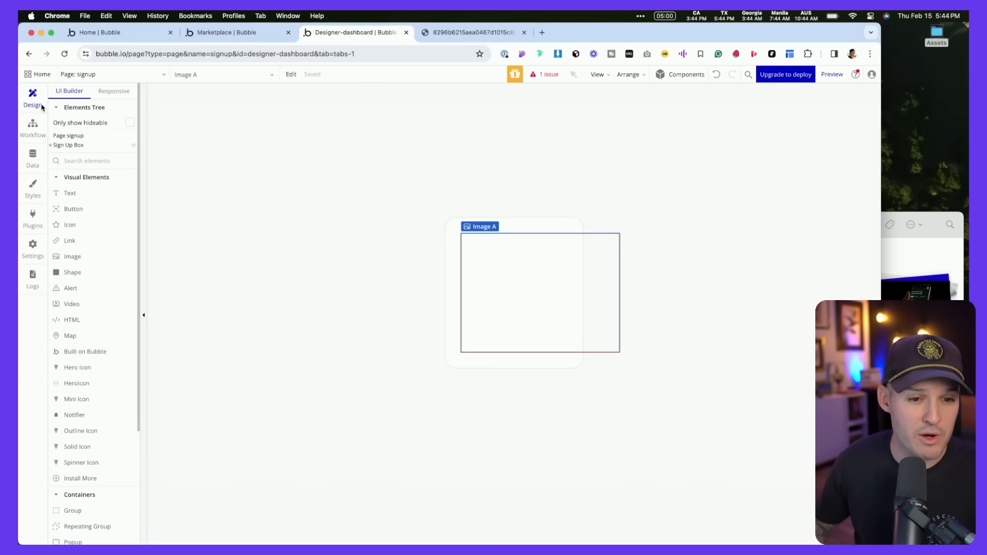
double_click(480, 268)
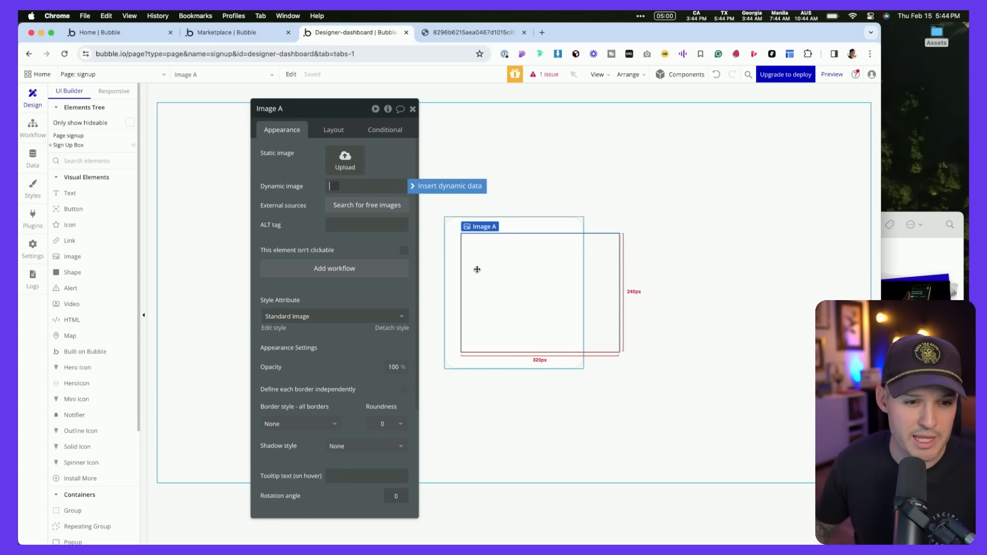
key("super+v")
key("Tab")
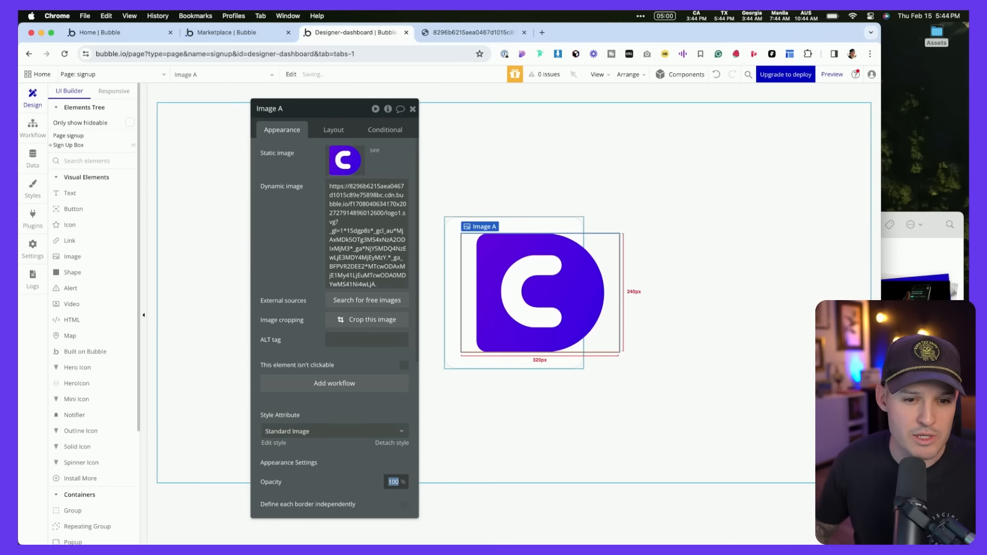
- Center the Image element horizontally within the Sign Up Box
left_click(334, 131)
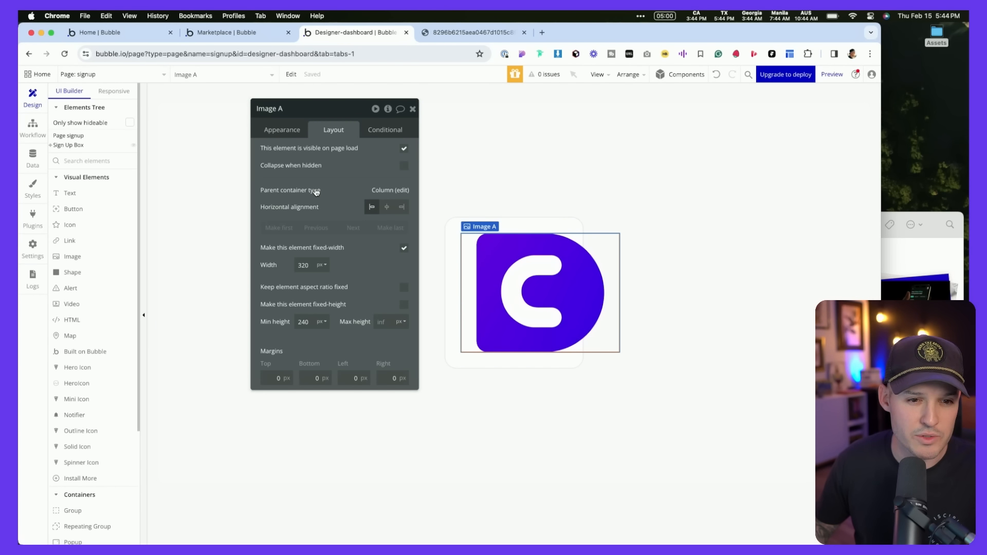
left_click(283, 130)
left_click(333, 131)
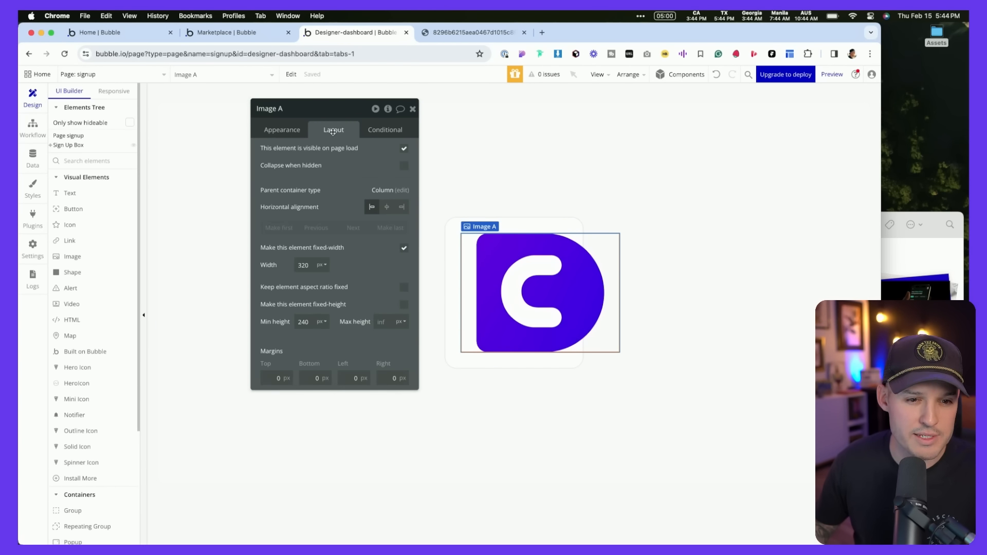
left_click(386, 207)
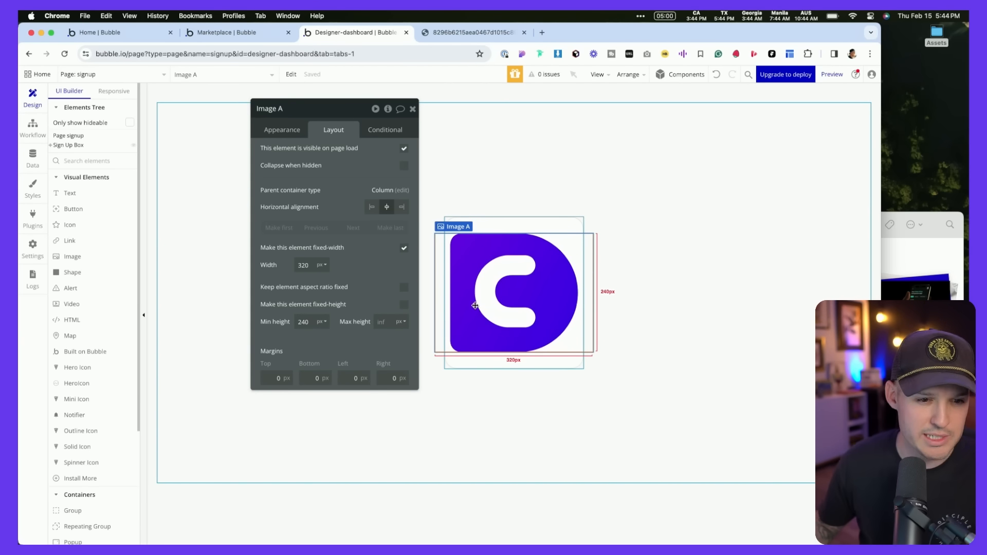
- Make the Image element's width flexible with min width 0 px, min height 0 px and max width 60 px
left_click(403, 250)
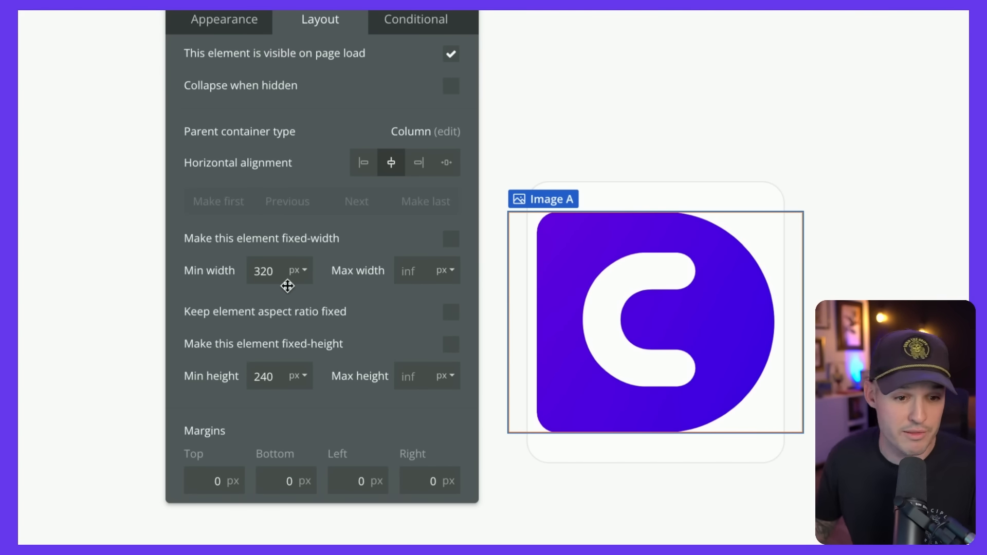
double_click(272, 271)
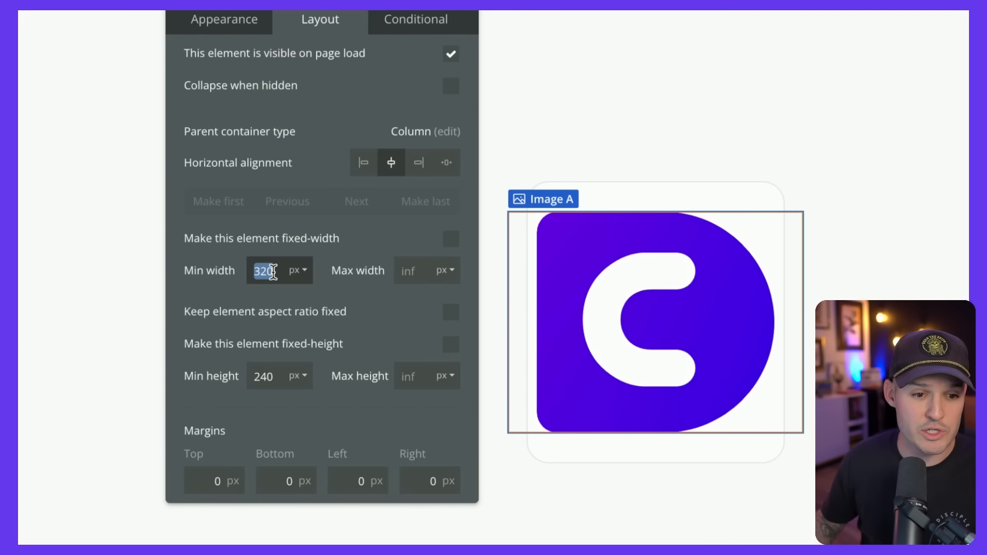
type("0")
key("Tab")
key("Tab")
type("0")
key("Tab")
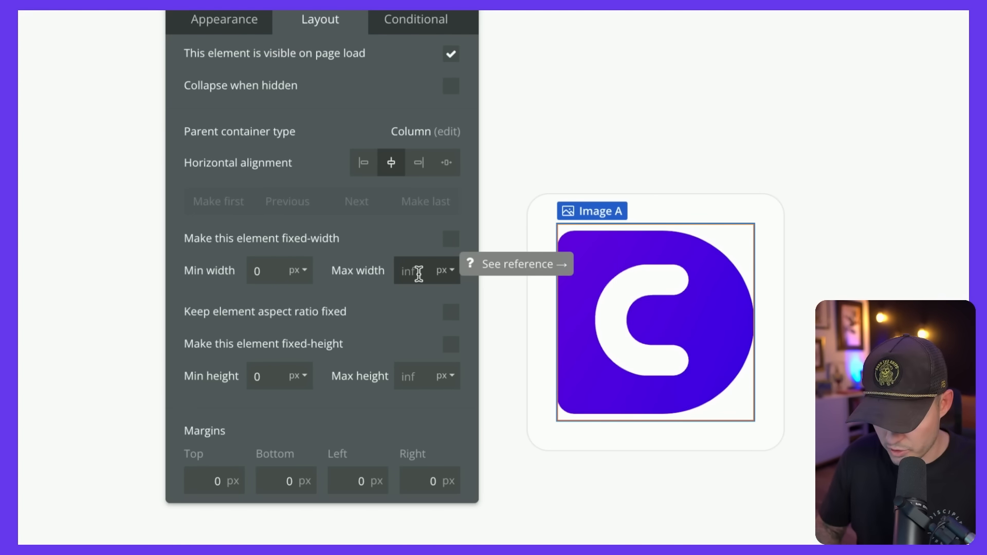
left_click(419, 273)
type("60")
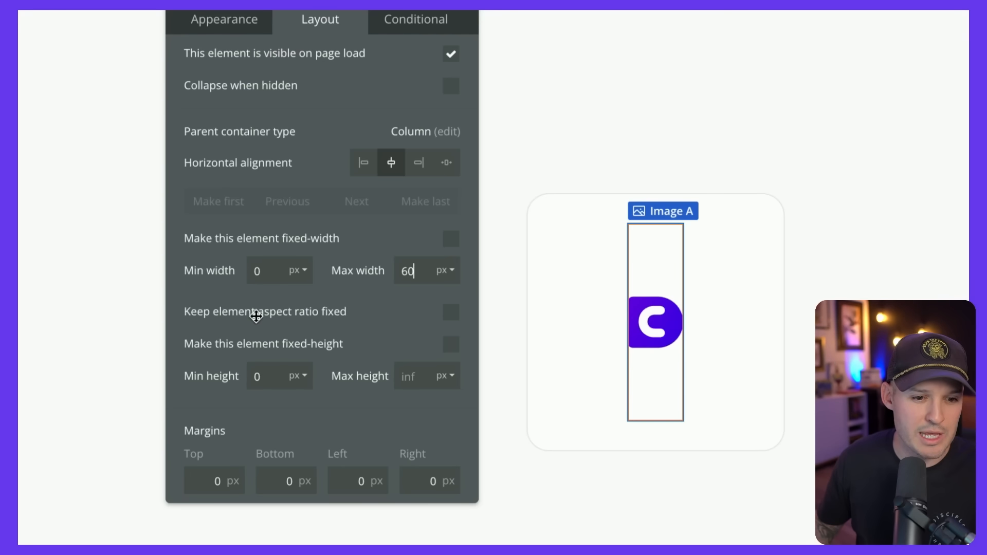
- Lock the image's aspect ratio and set its max width to 32 px
left_click(449, 315)
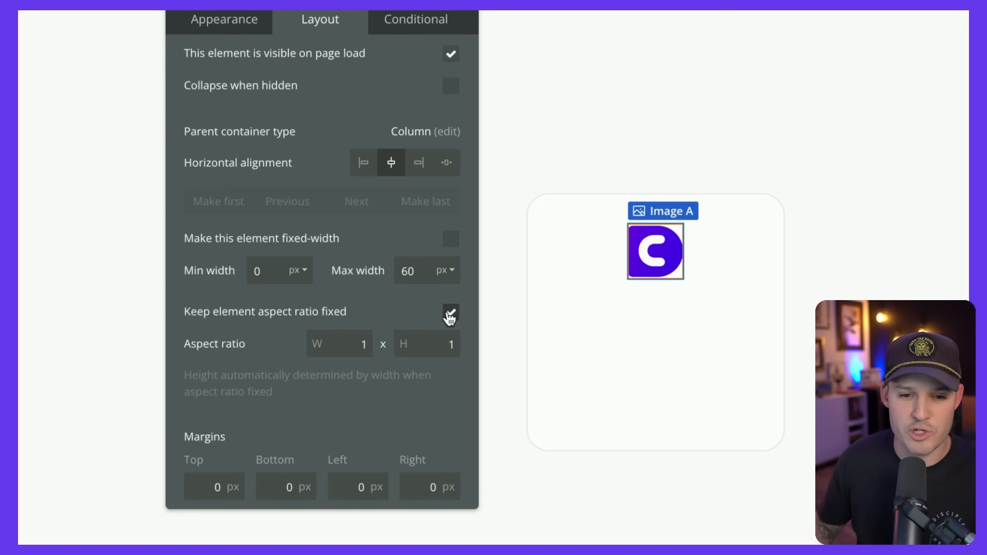
key("BackSpace")
key("BackSpace")
type("50")
key("BackSpace")
key("BackSpace")
type("30")
key("BackSpace")
key("BackSpace")
type("20")
key("shift+Up")
key("Down")
key("shift+Up")
key("Up")
key("Up")
key("Up")
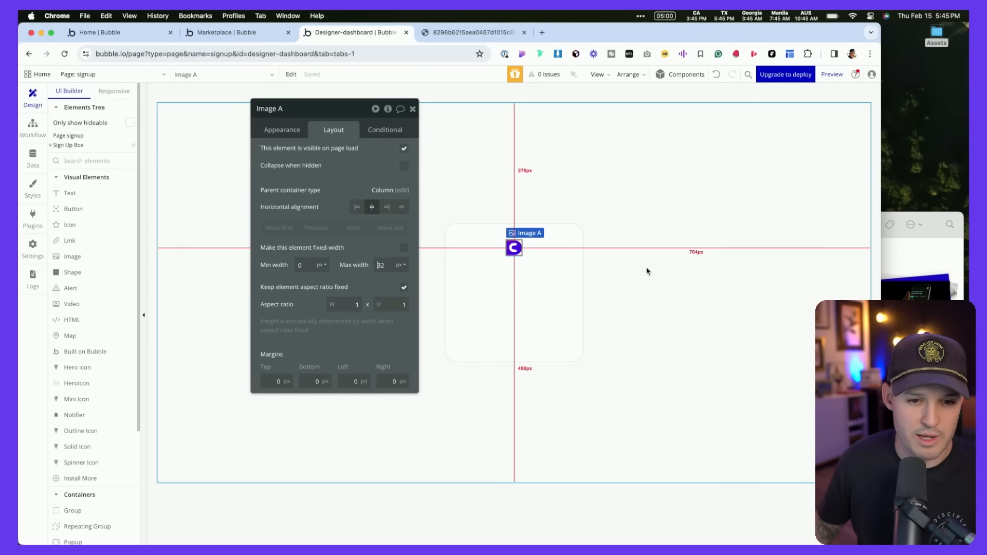
- Make the Sign Up Box's width flexible with min width 0 px, max width 600 px and min height 300 px
left_click(556, 277)
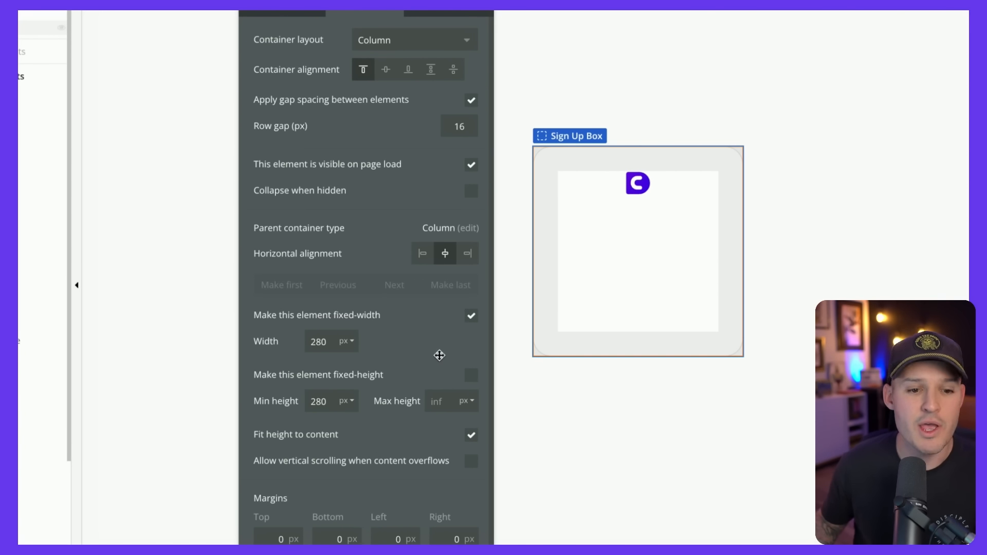
left_click(470, 318)
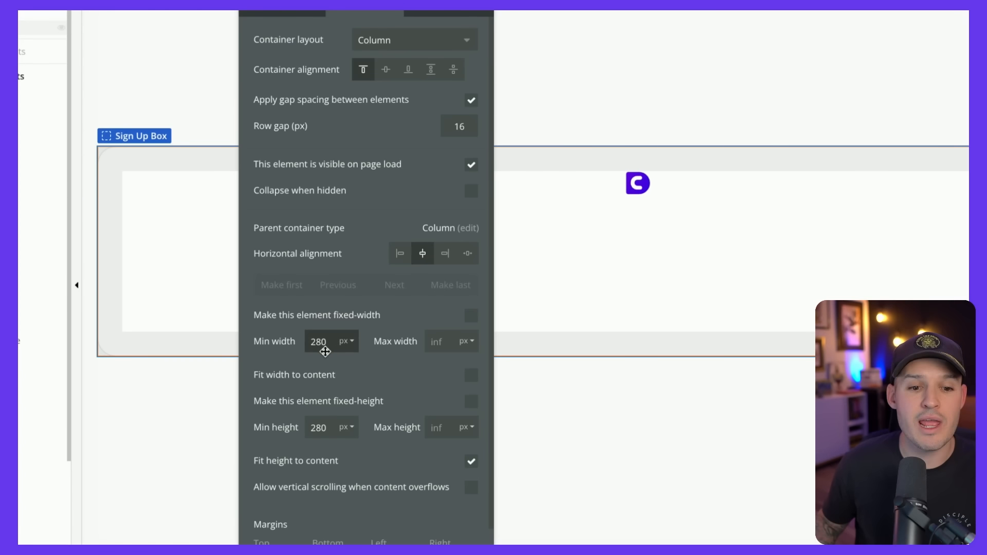
left_click(438, 342)
type("60")
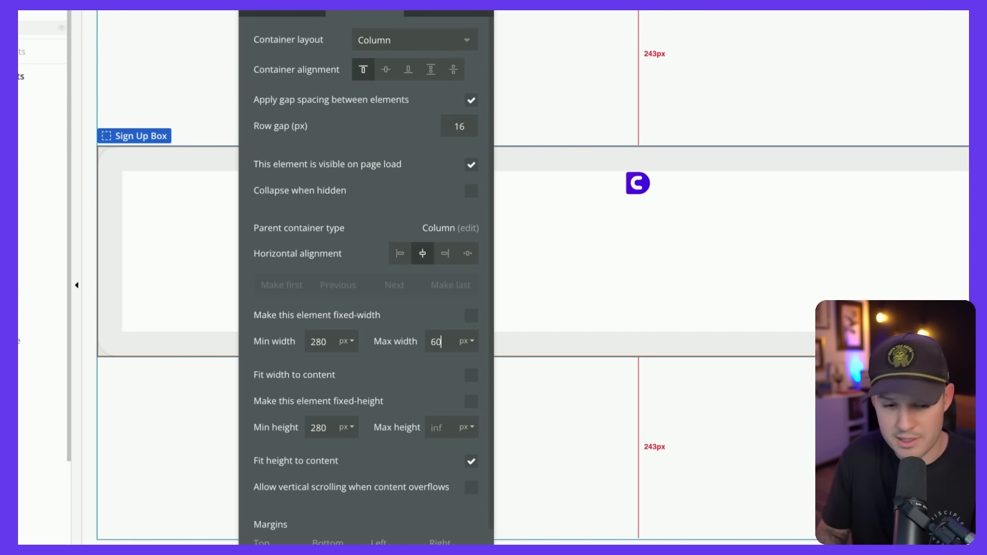
type("0")
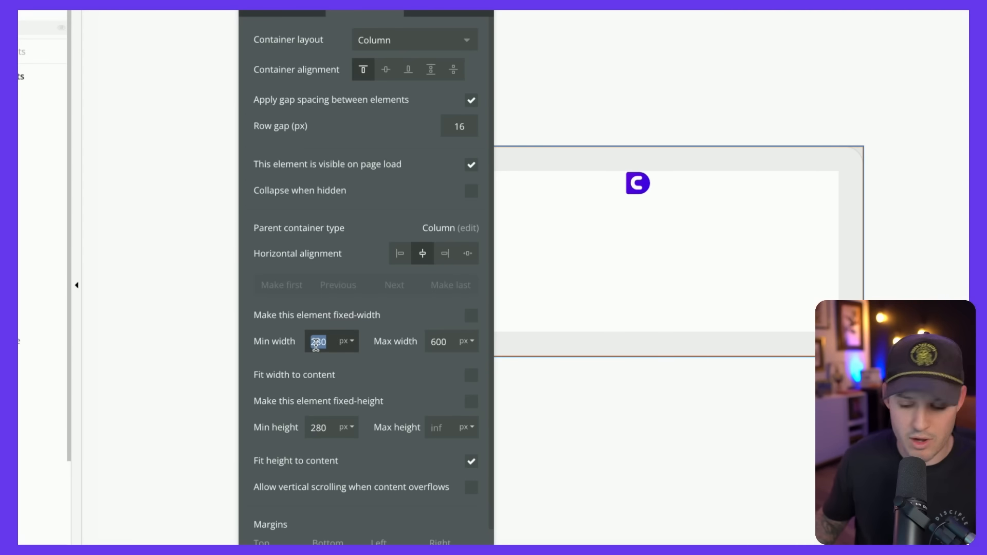
type("0")
key("Tab")
key("Tab")
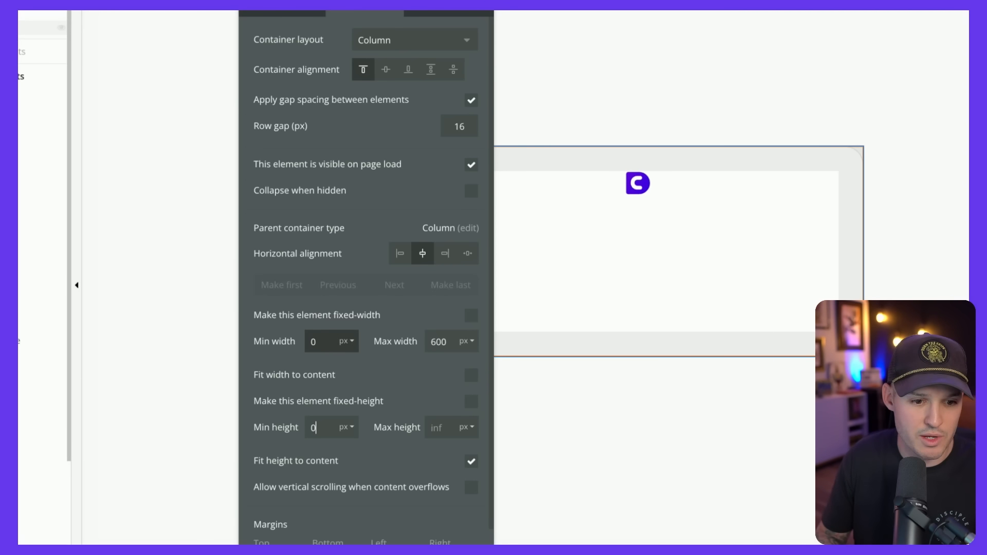
key("Tab")
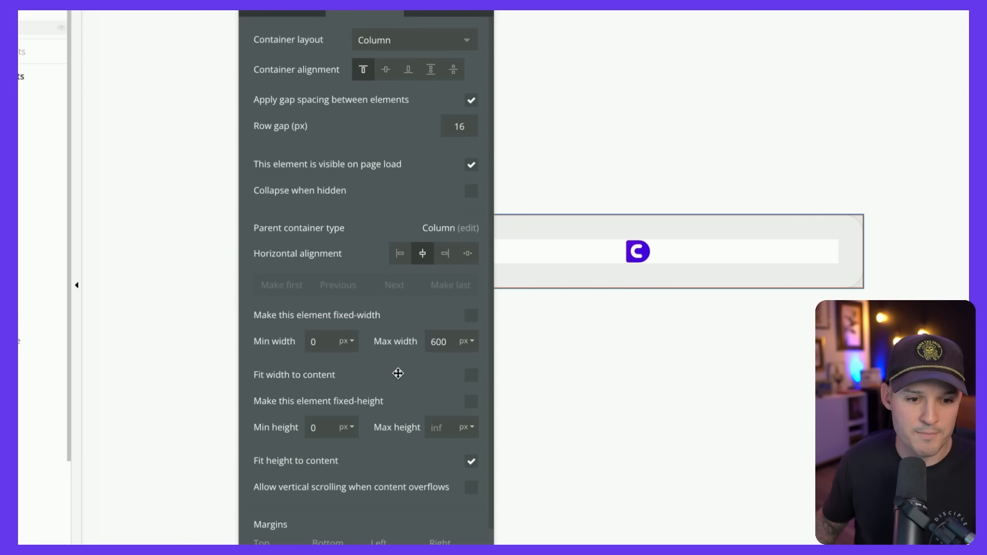
left_click(320, 427)
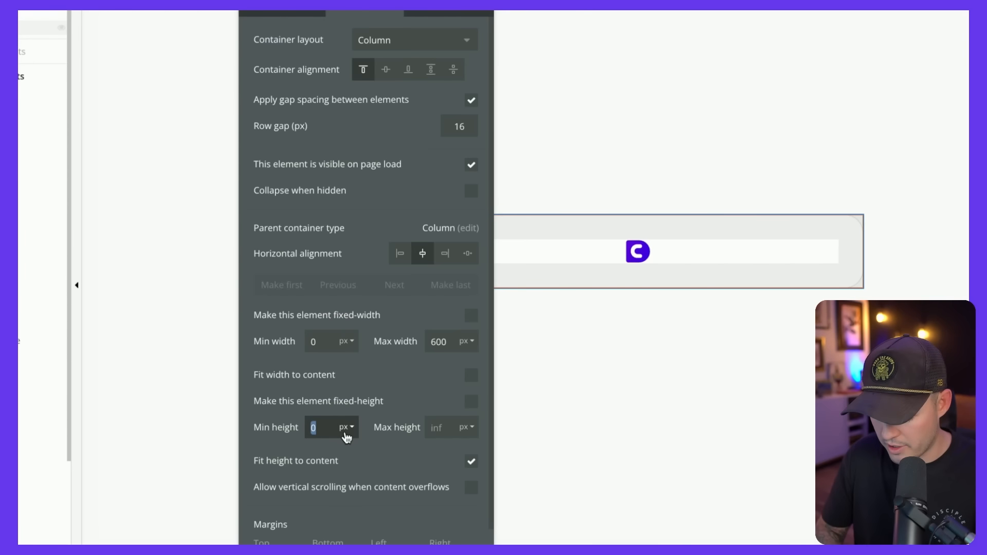
type("300")
key("Tab")
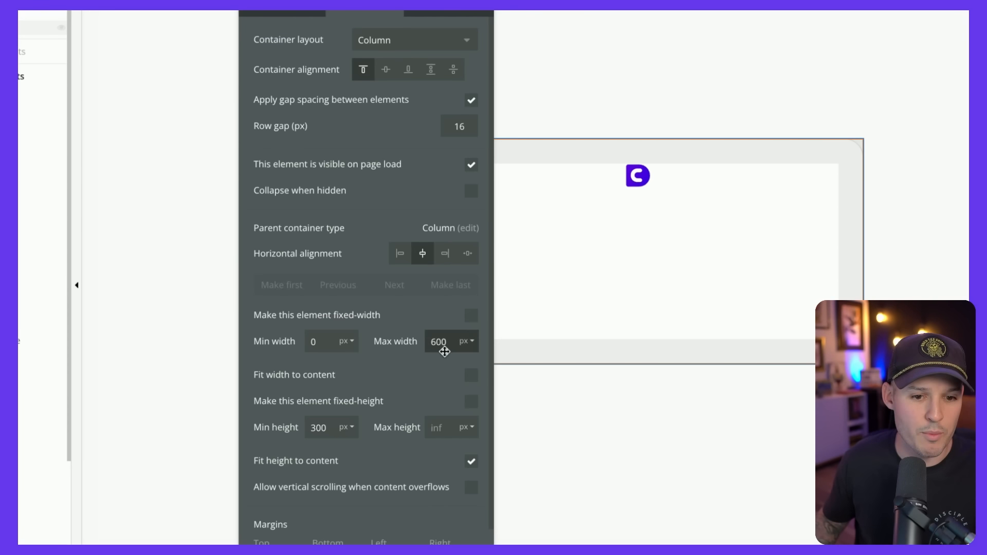
- Set the Sign Up Box's max width to 480 px and close its property editor
key("Down")
key("Down")
key("Down")
key("Down")
key("Down")
key("super+a")
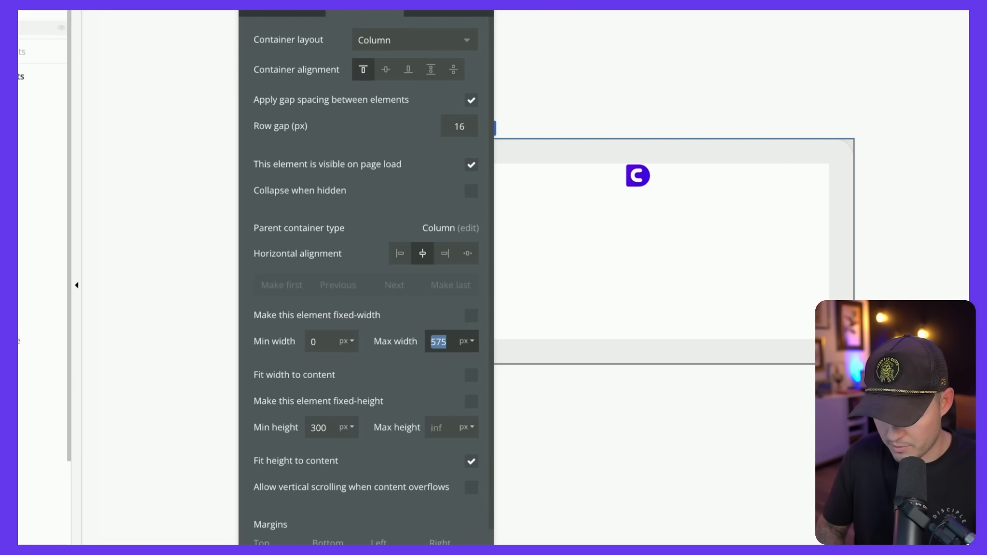
type("480")
key("Tab")
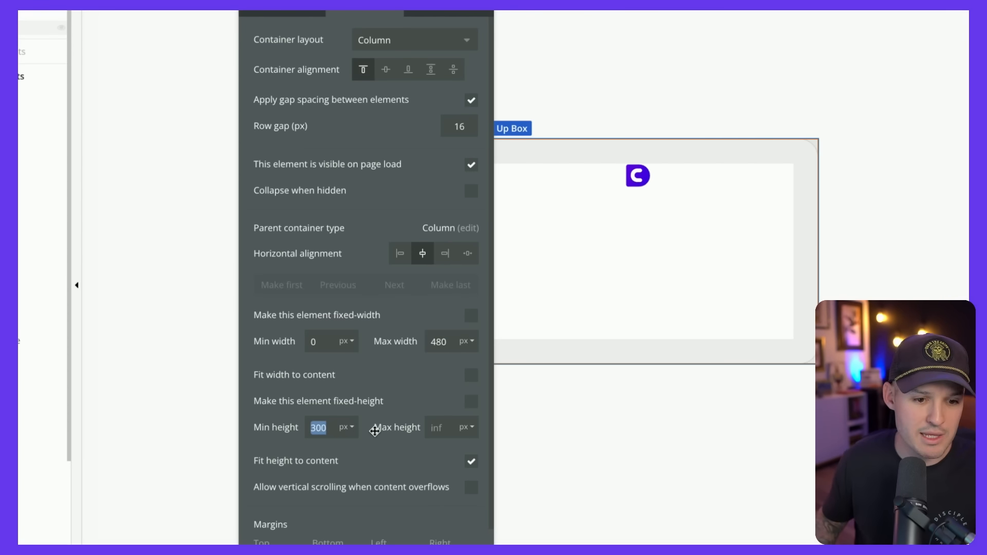
scroll(375, 431, "down", 2)
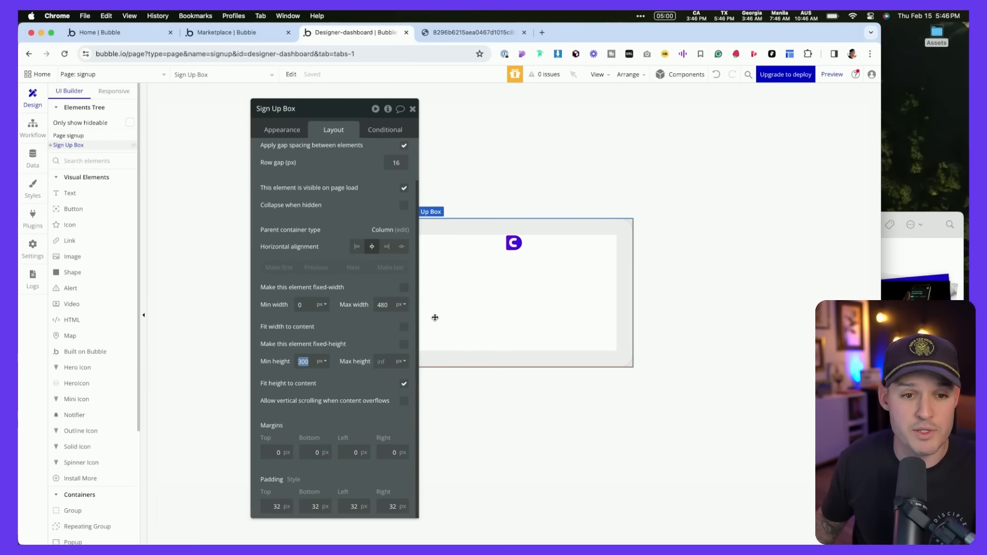
left_click(412, 108)
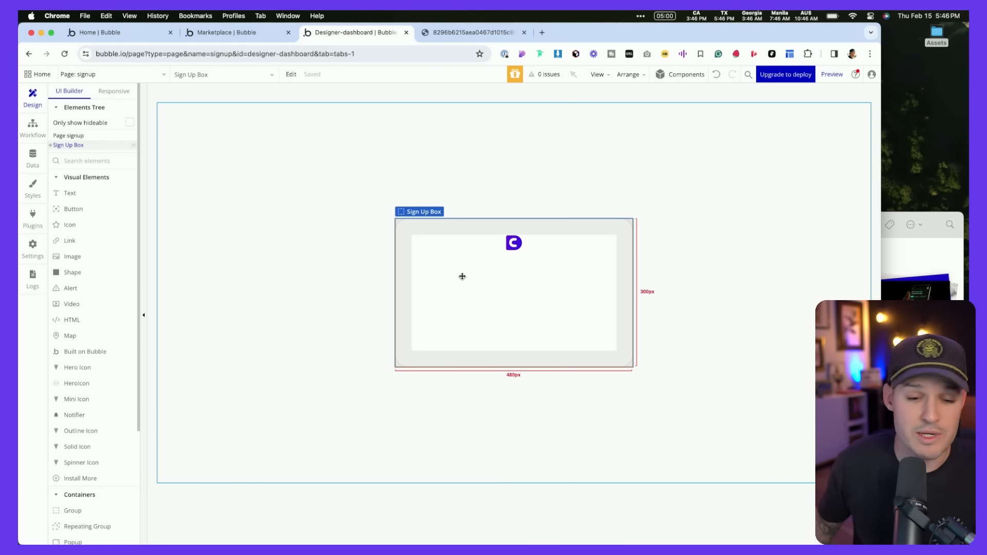
- Add a Text element below the logo inside the Sign Up Box and apply the Heading 3 style to it
left_click_drag(71, 194, 524, 318)
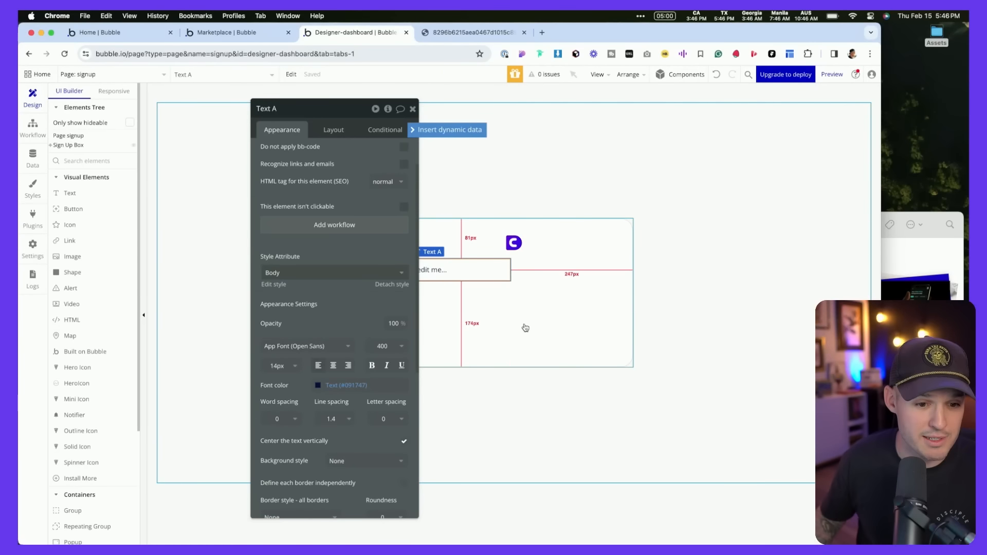
left_click_drag(350, 114, 325, 117)
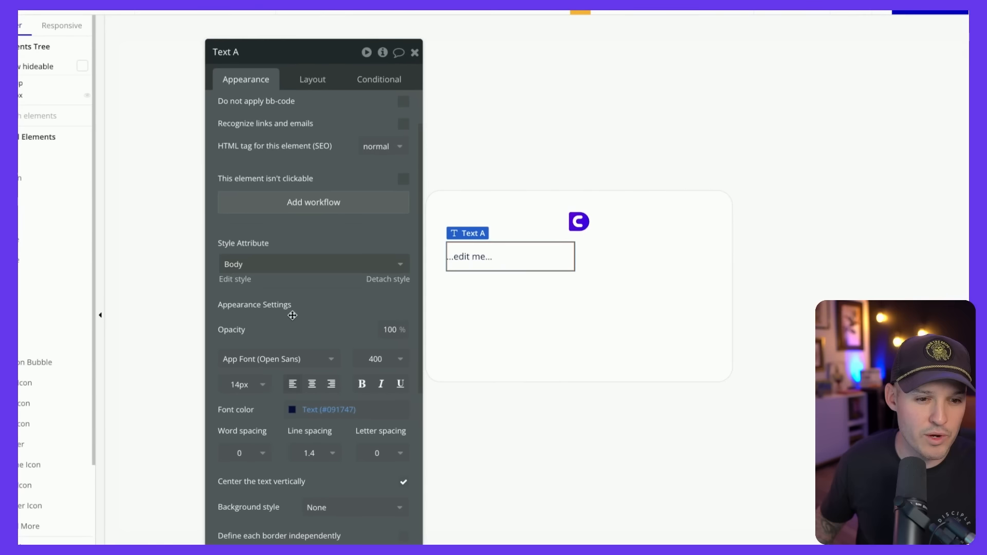
left_click(285, 275)
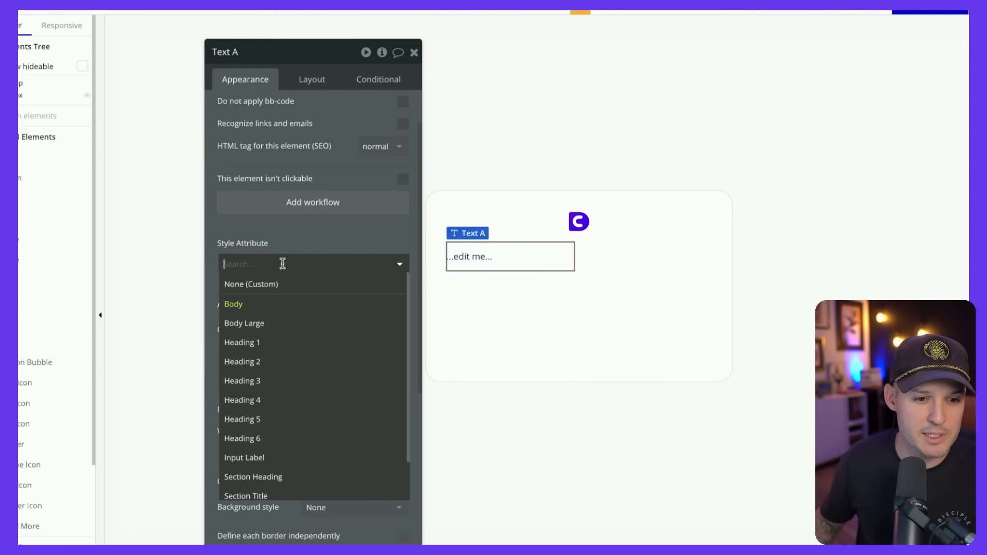
left_click(258, 381)
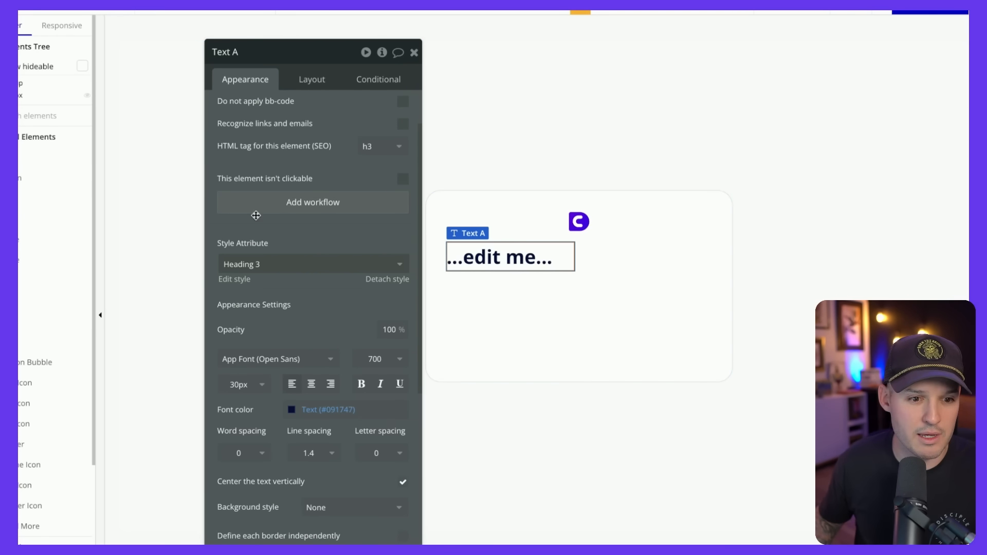
- Set the text element's content to Design Champs
left_click(312, 78)
left_click(258, 80)
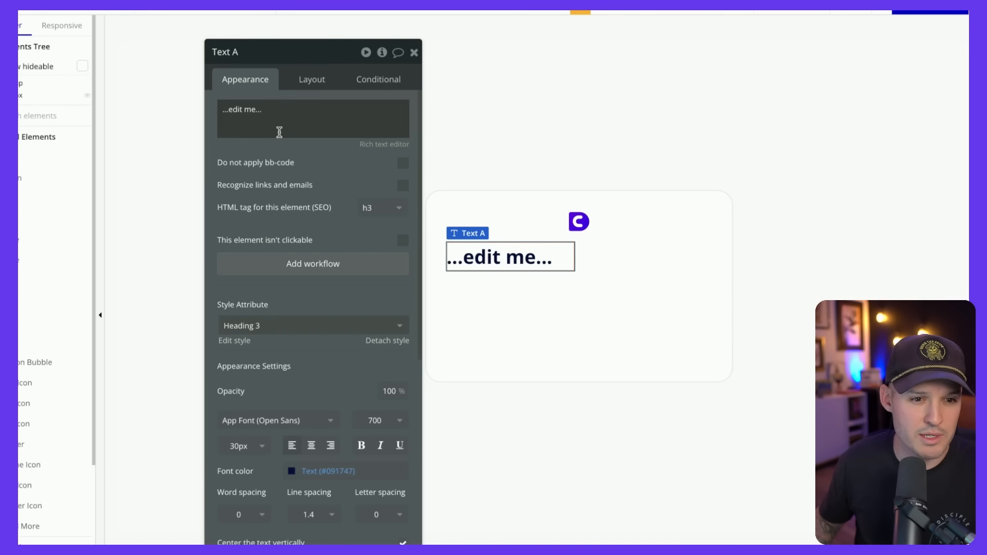
triple_click(248, 112)
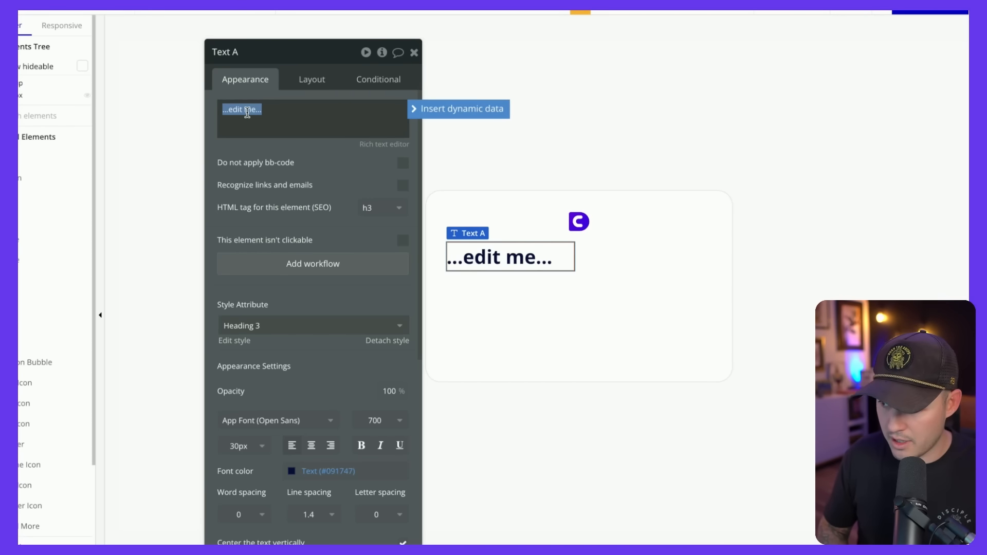
type("Design Champs")
key("Tab")
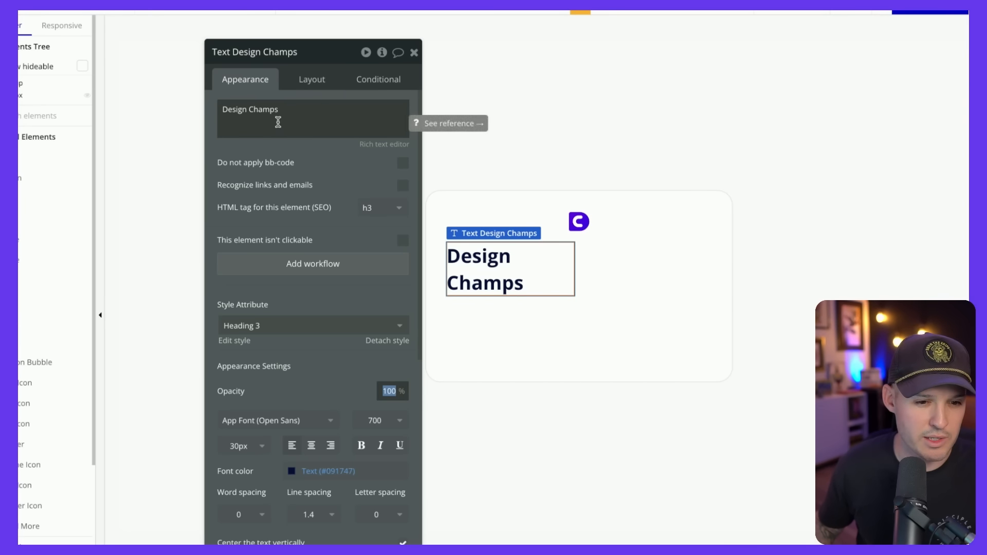
- Make the text element's width flexible and center-align its text
left_click(323, 81)
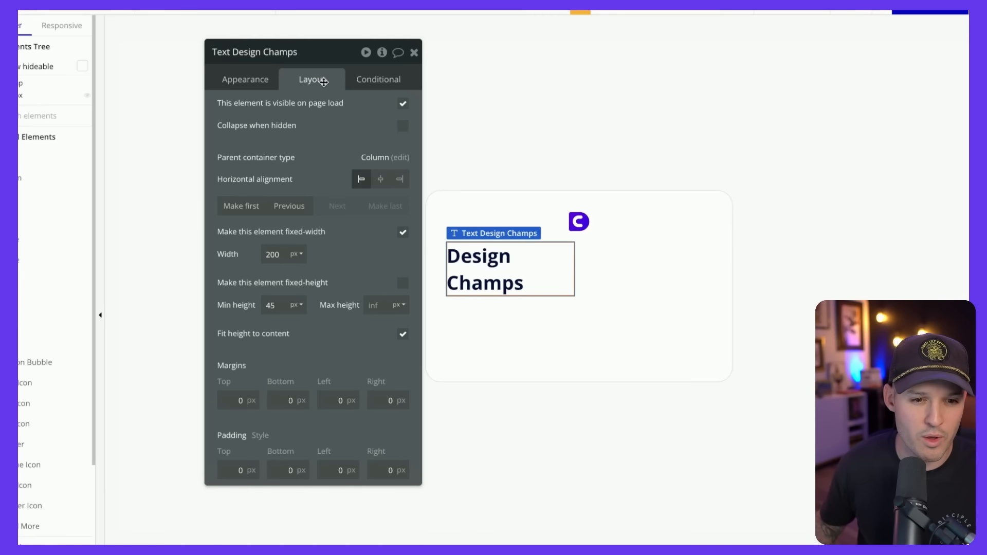
left_click(404, 234)
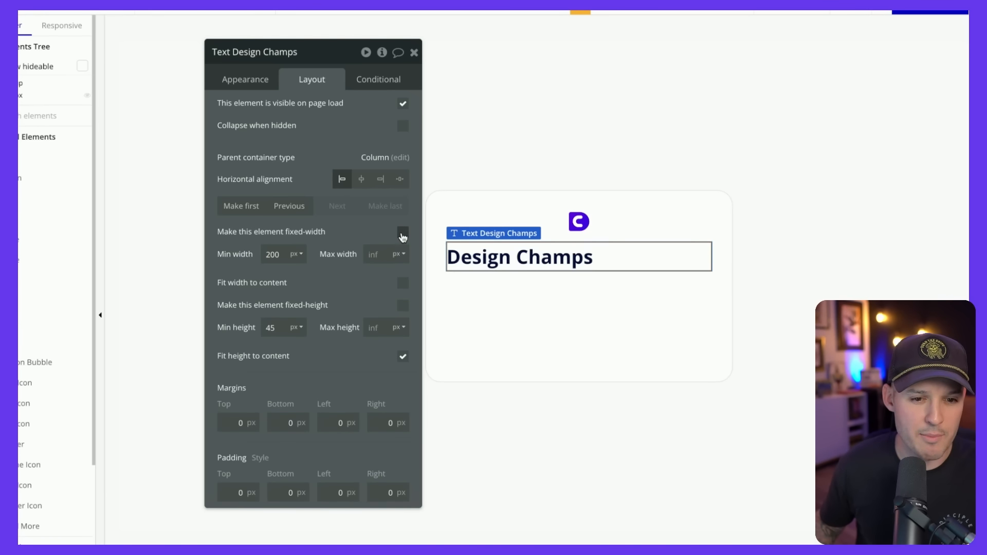
left_click(261, 81)
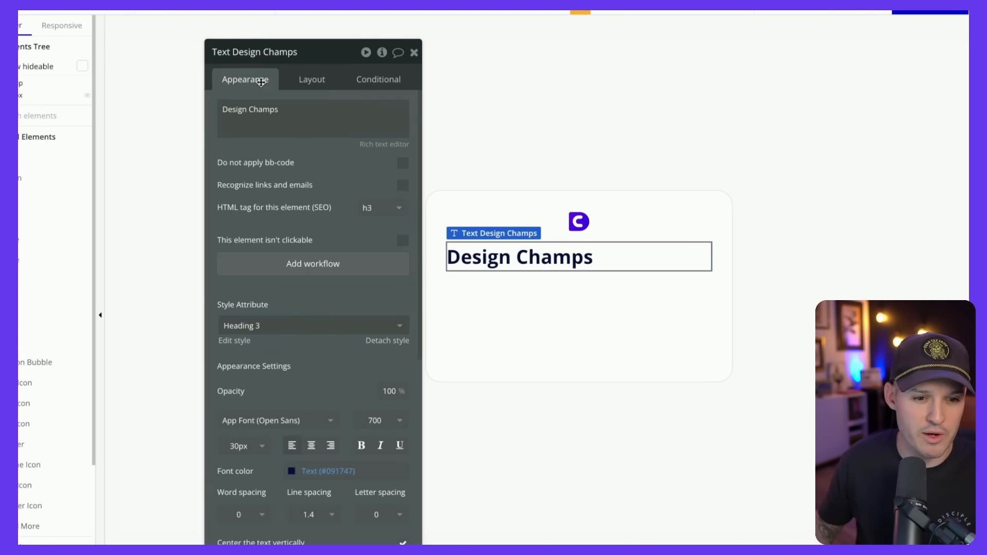
left_click(311, 445)
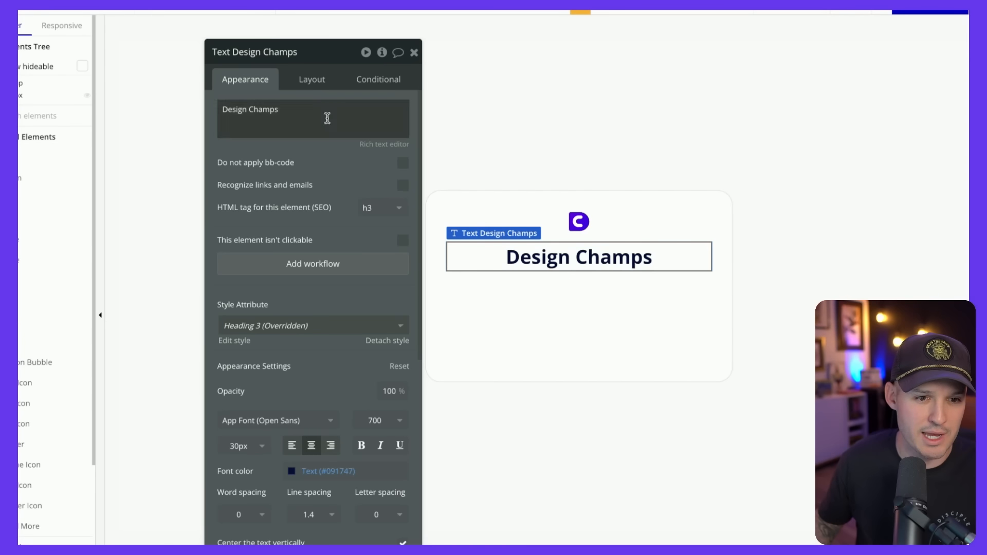
- Set the text element's min width and min height to 0 px
left_click(310, 75)
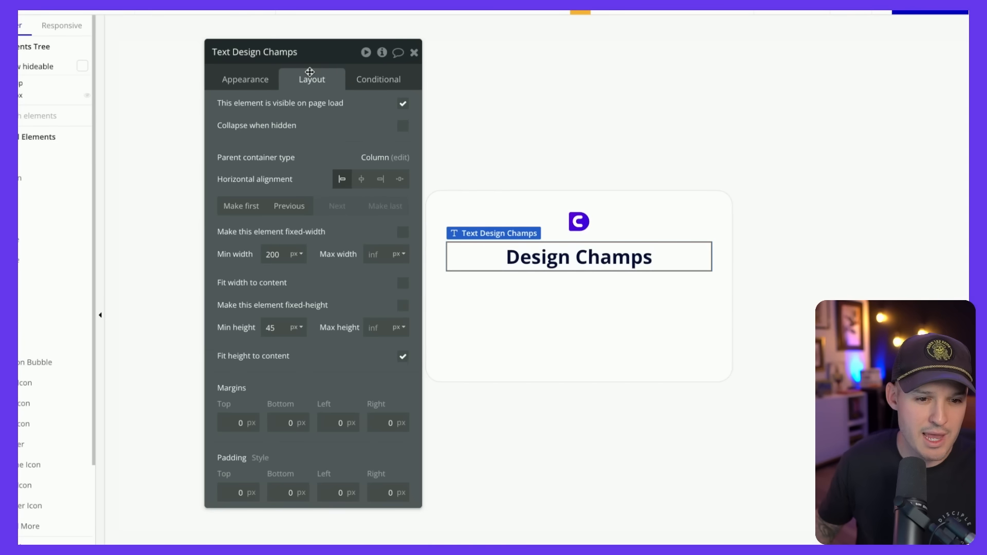
left_click(403, 357)
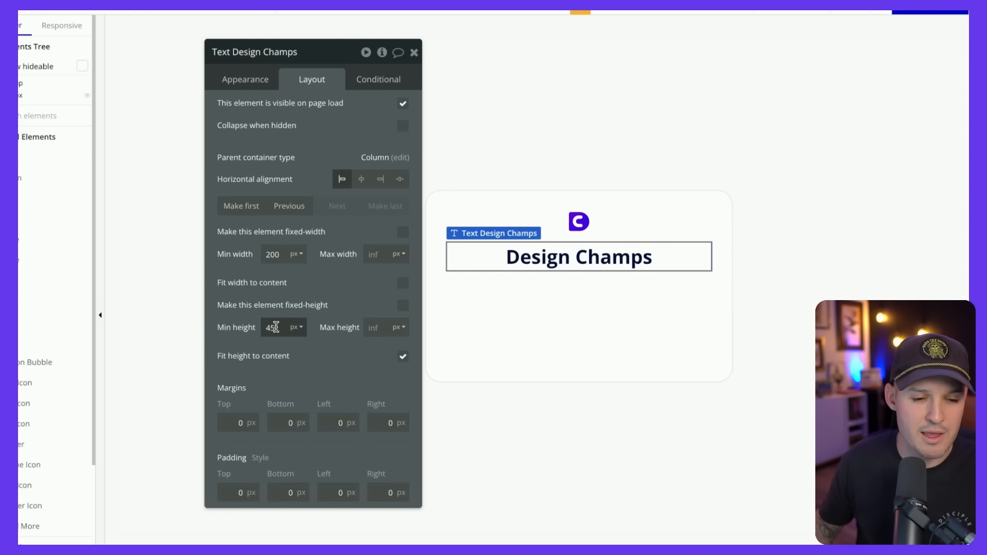
left_click(272, 254)
type("0")
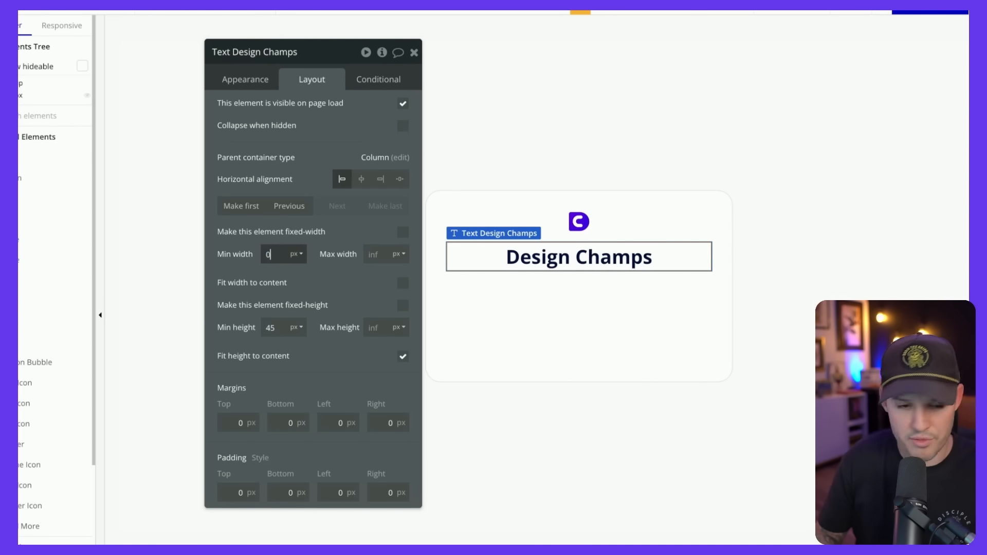
type("0")
key("Tab")
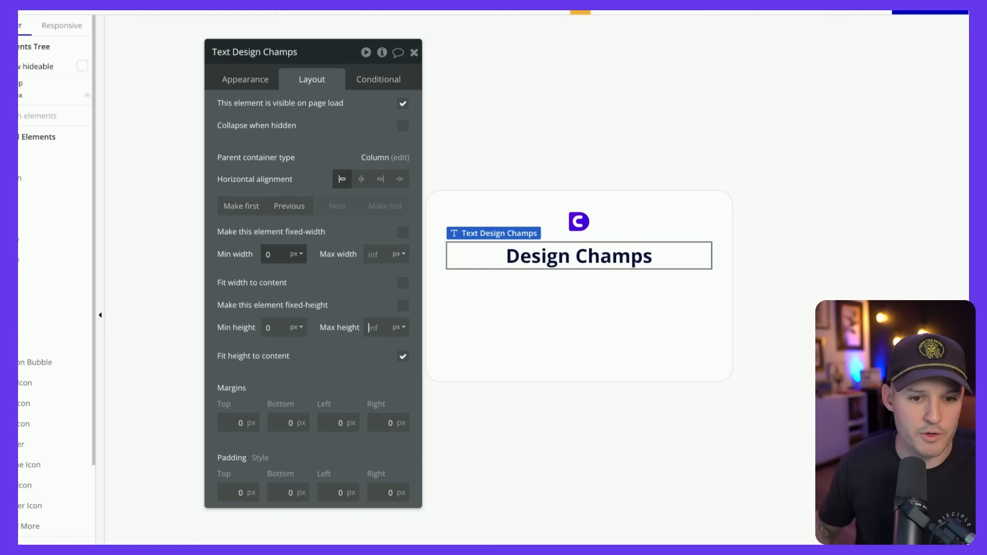
mouse_move(259, 291)
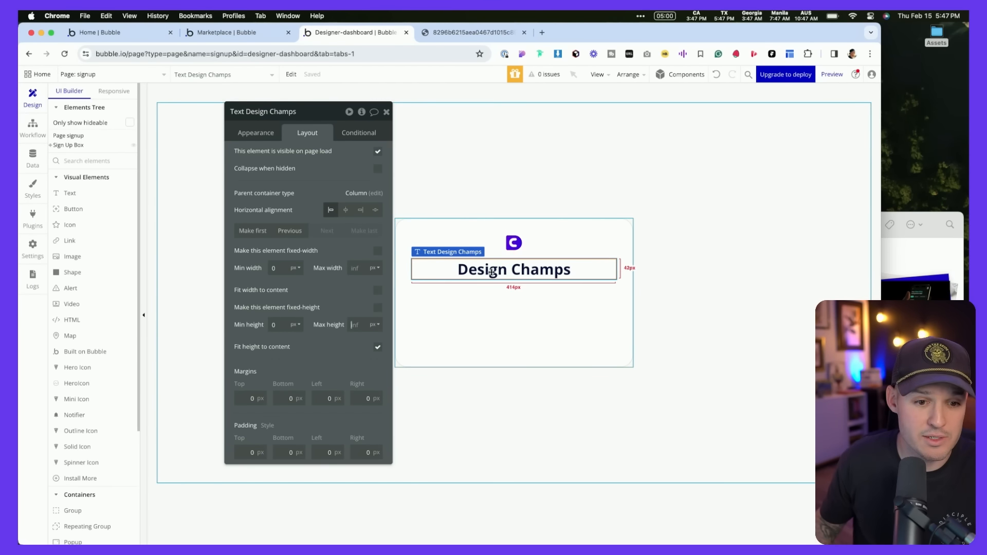
left_click(259, 134)
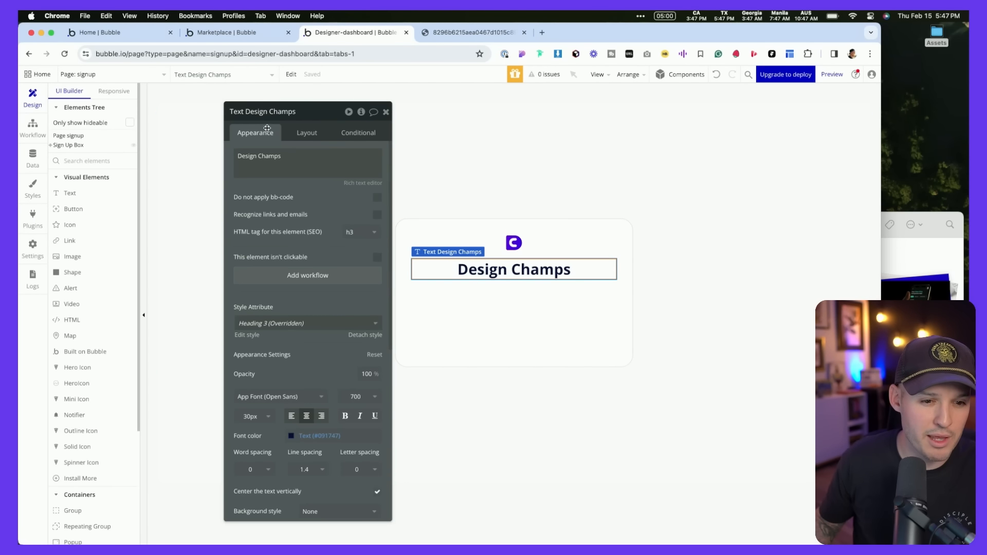
- Switch the Design Champs heading to the Heading 2 style and center-align its text
left_click(296, 331)
left_click(282, 400)
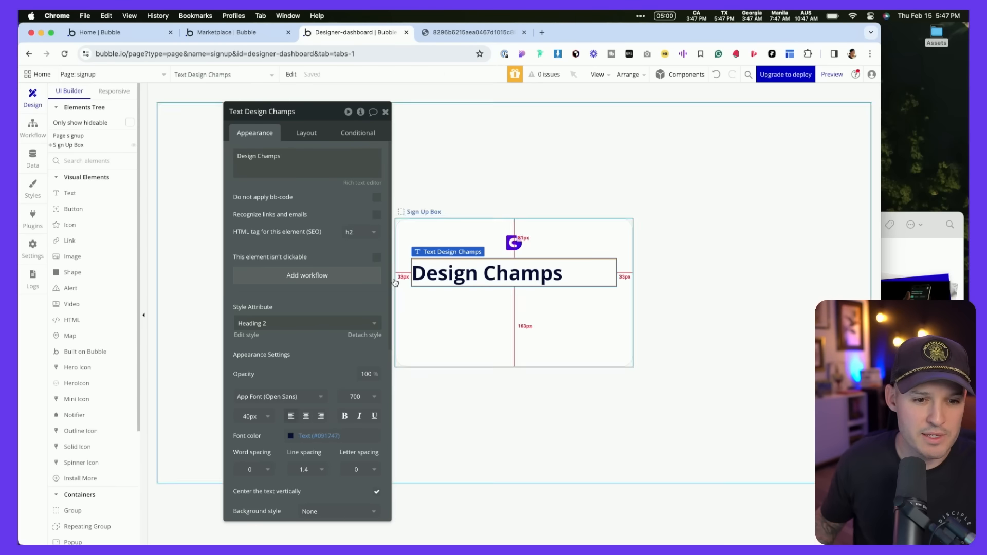
left_click(305, 133)
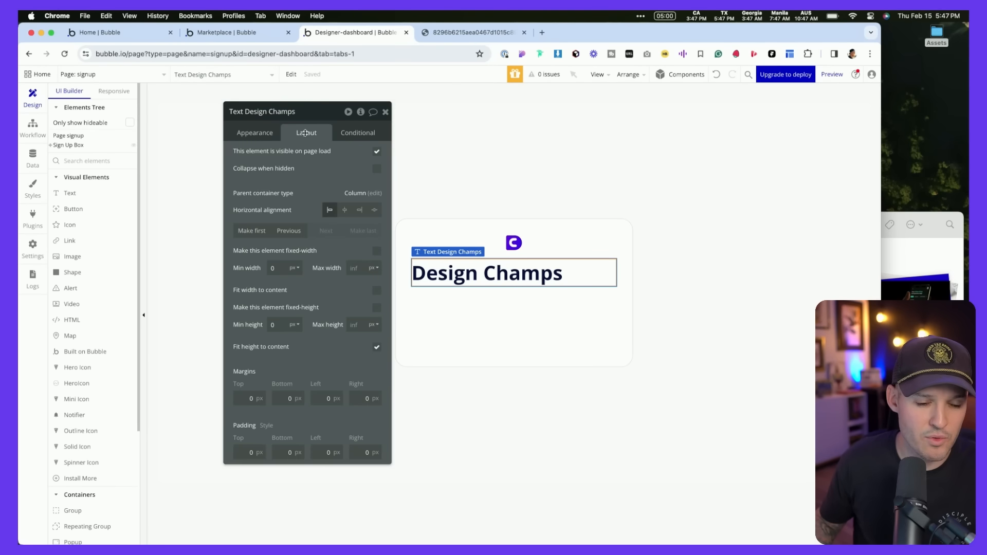
left_click(258, 138)
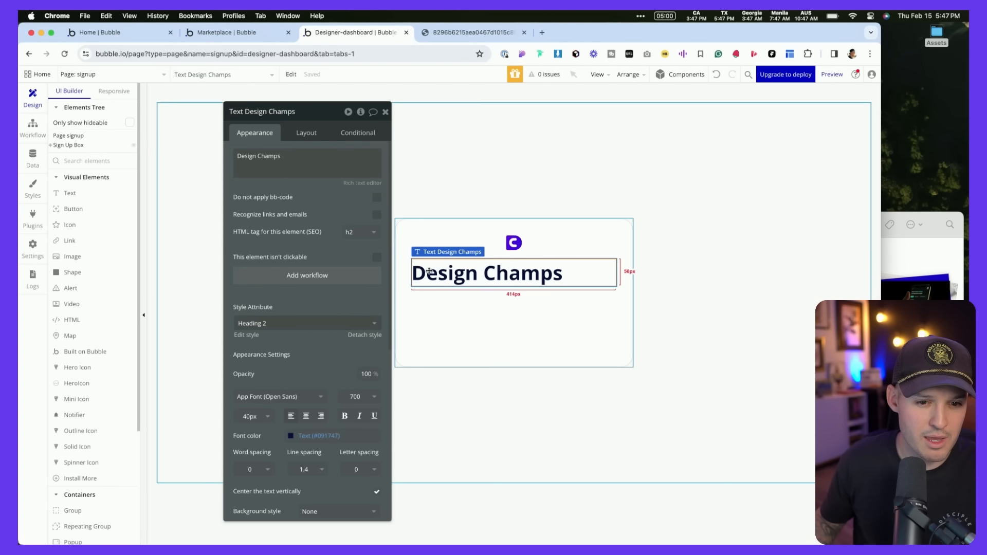
left_click(306, 416)
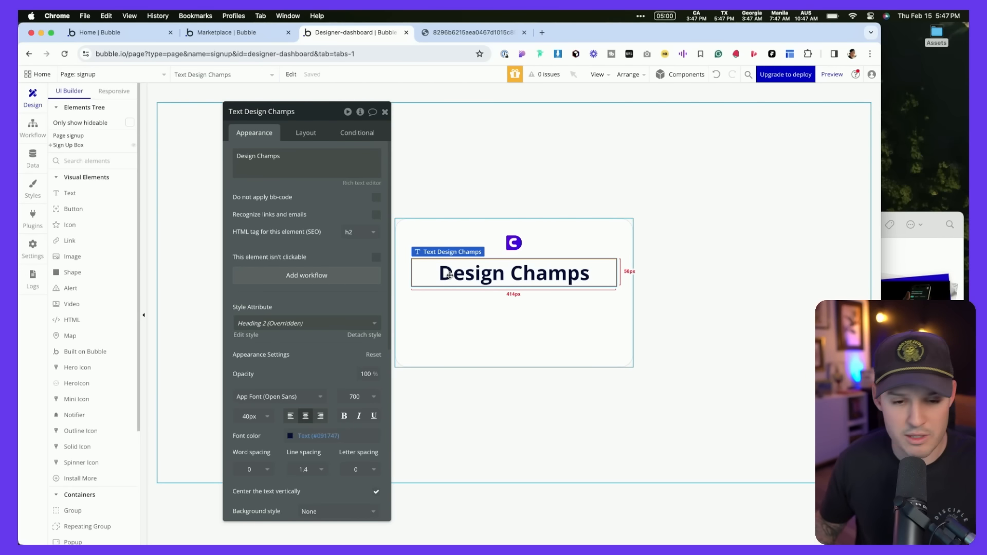
- Duplicate the heading text element, apply the Body style to the copy, and center-align it
key("super+d")
left_click(286, 324)
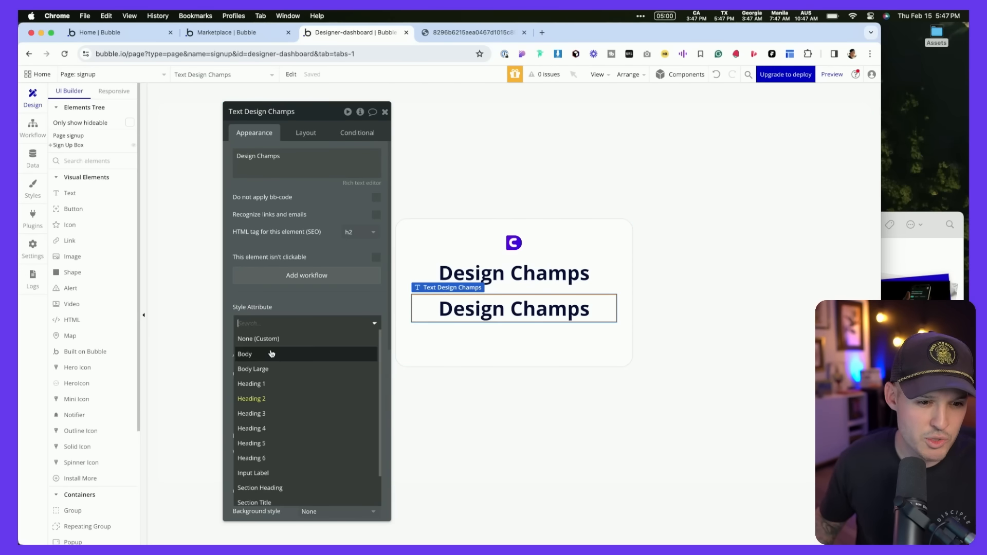
left_click(272, 354)
left_click(305, 415)
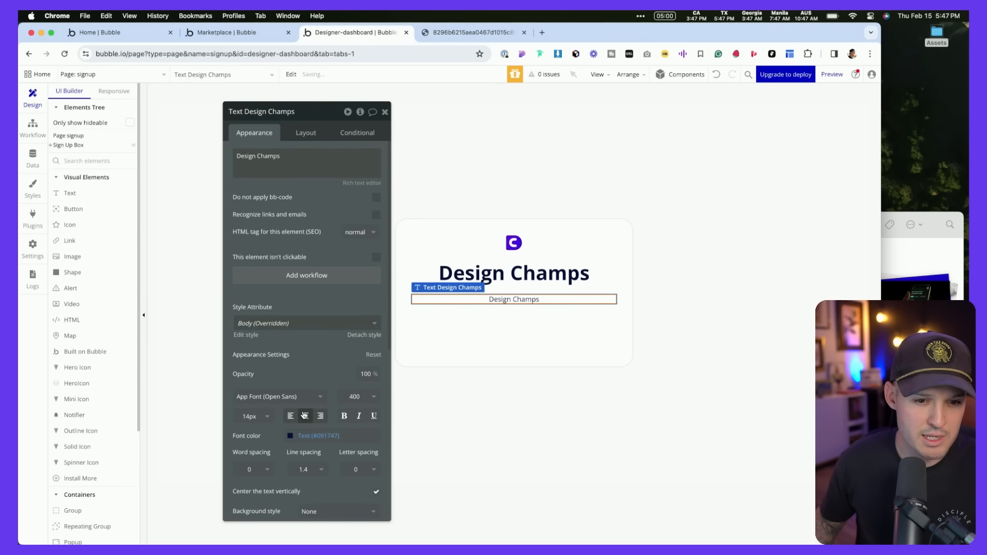
- Set the duplicated text's content to "Ready to become a champs, Sign up today."
double_click(506, 296)
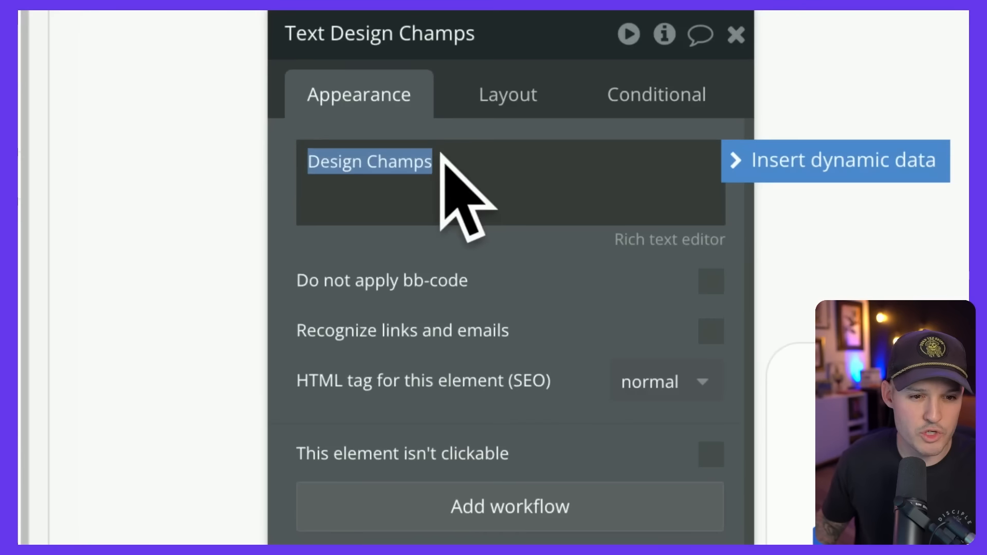
type("Ready to")
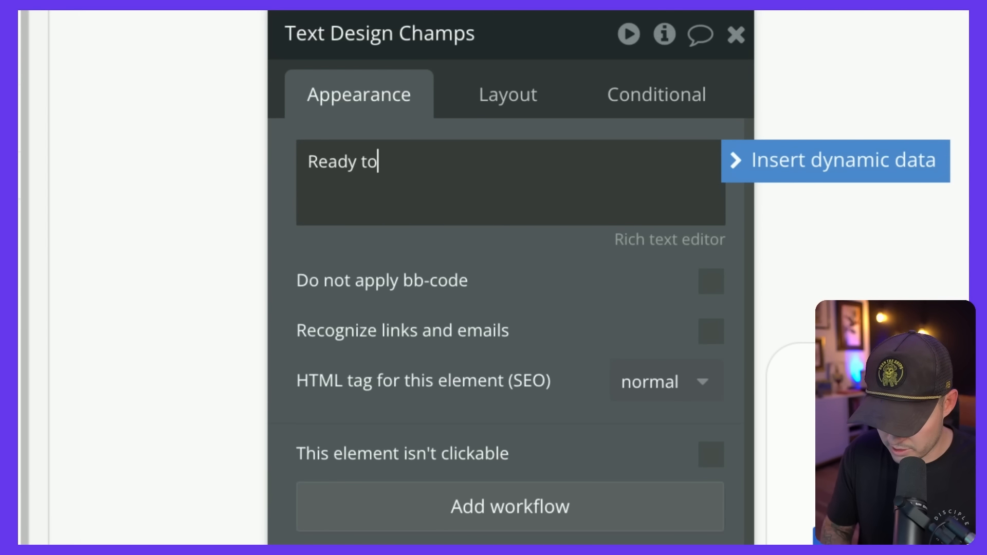
type(" become a cham")
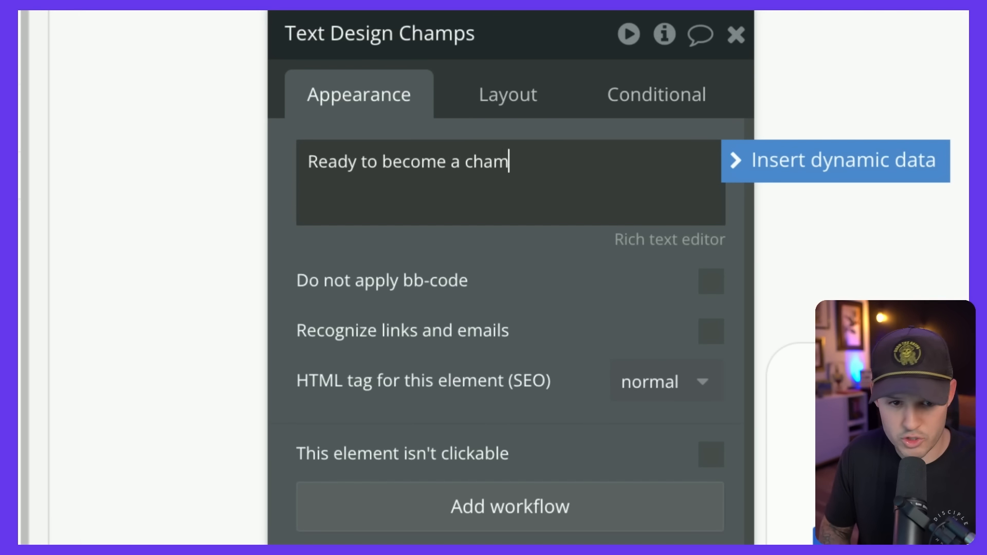
type("ps, Sign up today")
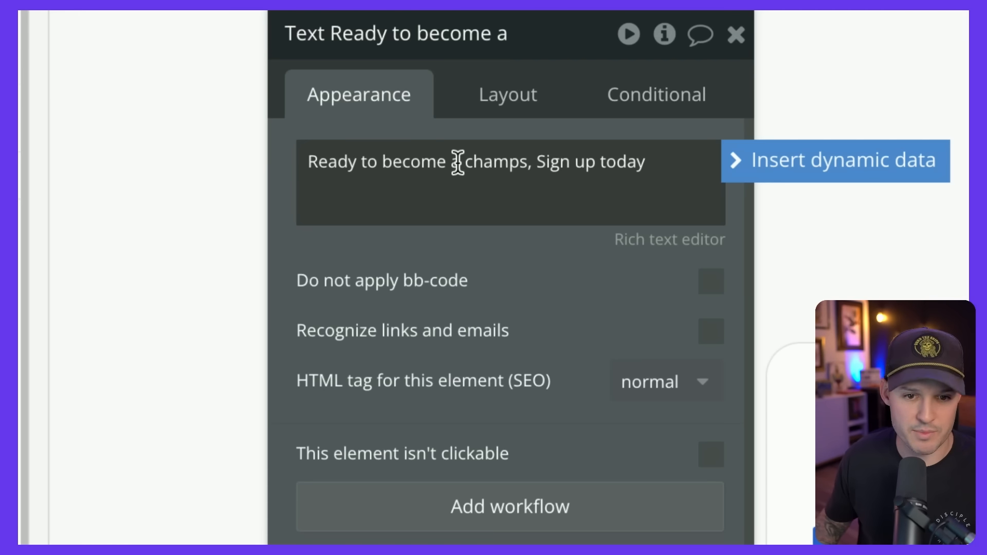
type(".")
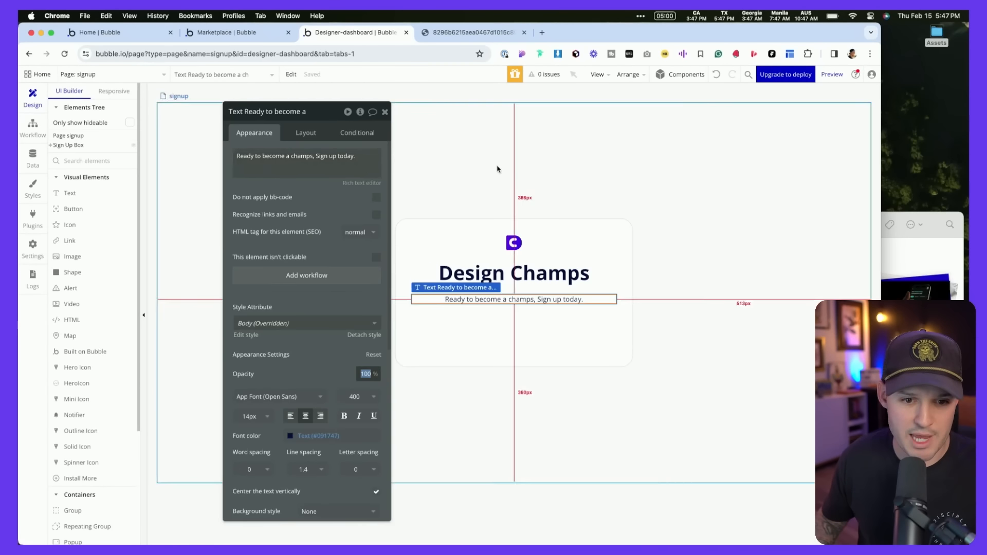
left_click(497, 169)
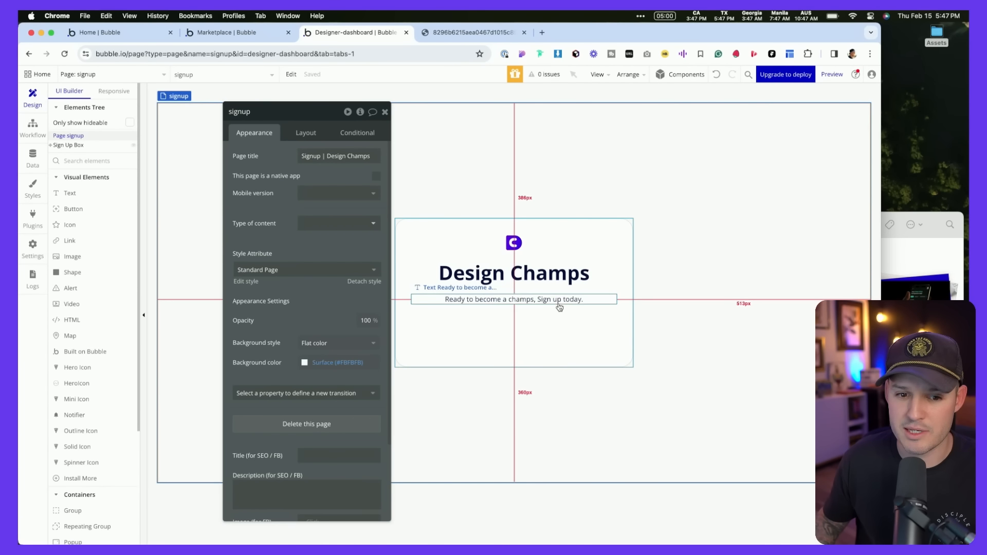
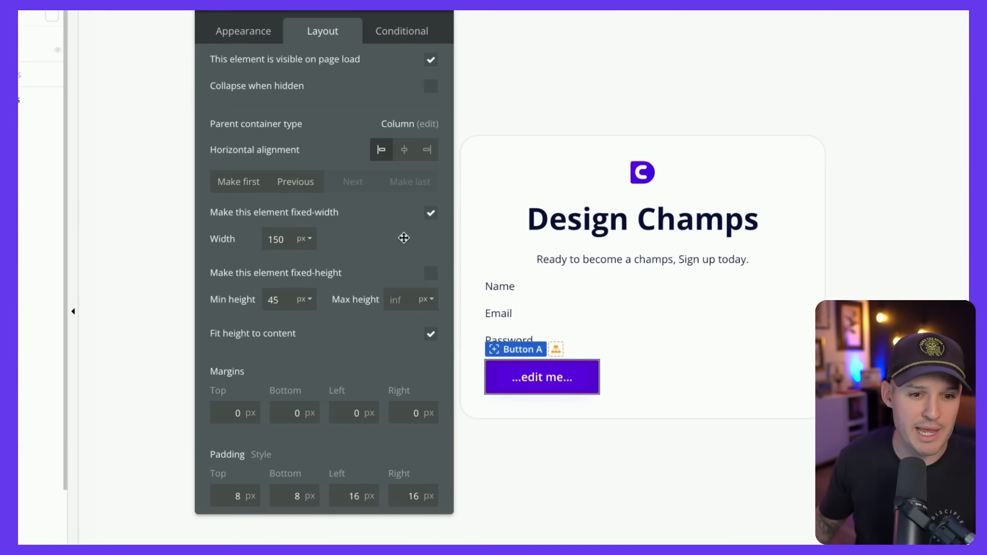
- Turn off the button's fixed width and set its min width and min height to 0 px
left_click(431, 214)
left_click(289, 241)
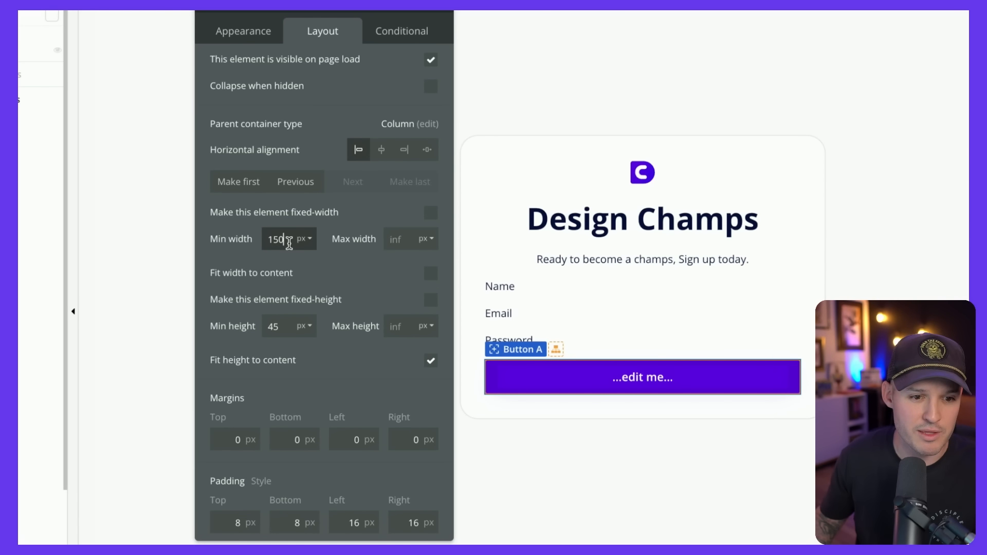
type("0")
key("Tab")
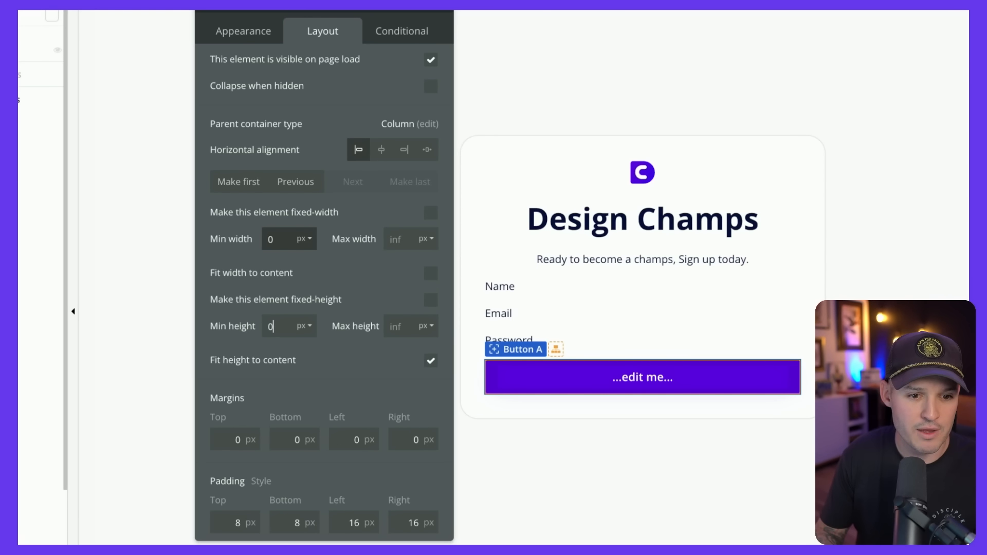
key("Tab")
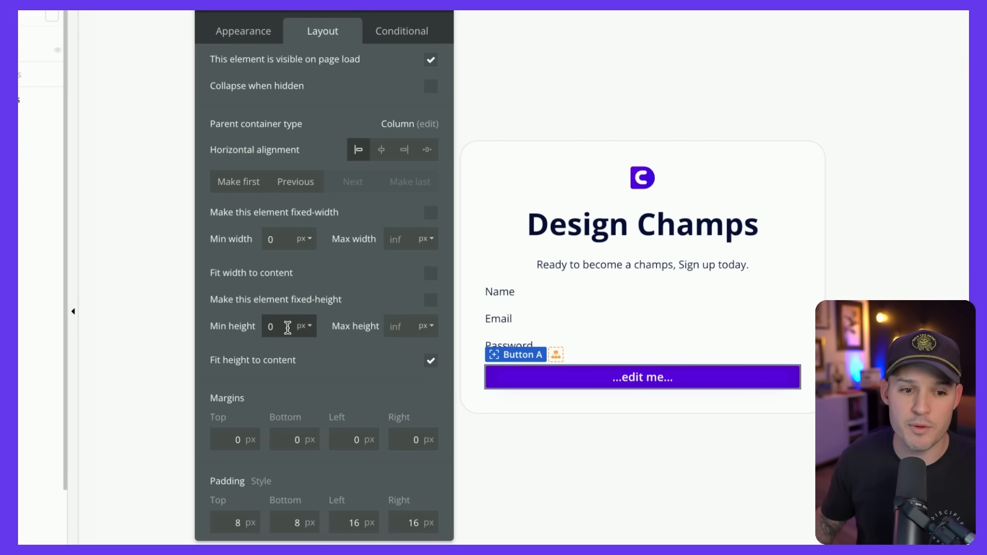
- Set the button's top and bottom padding to 16 px
scroll(302, 531, "down", 1)
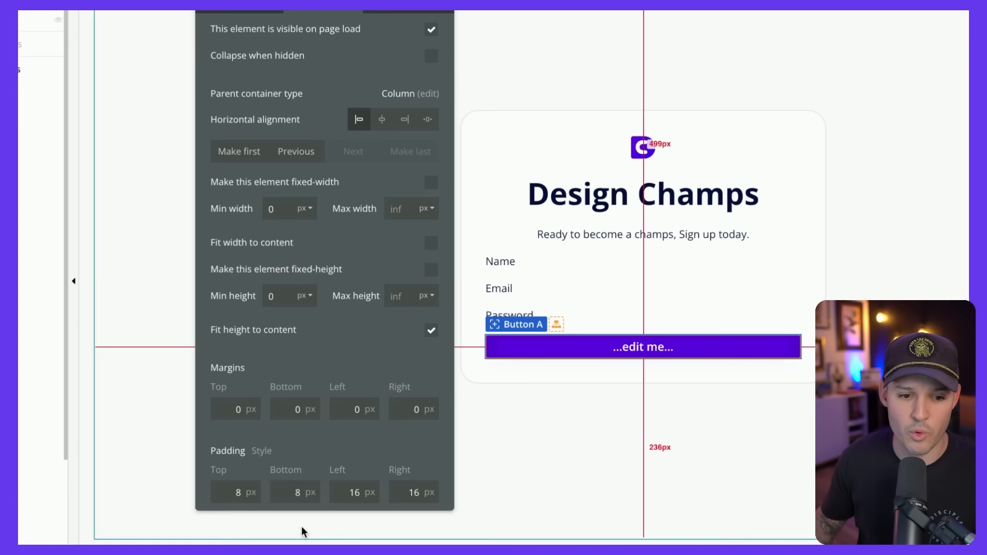
left_click(239, 492)
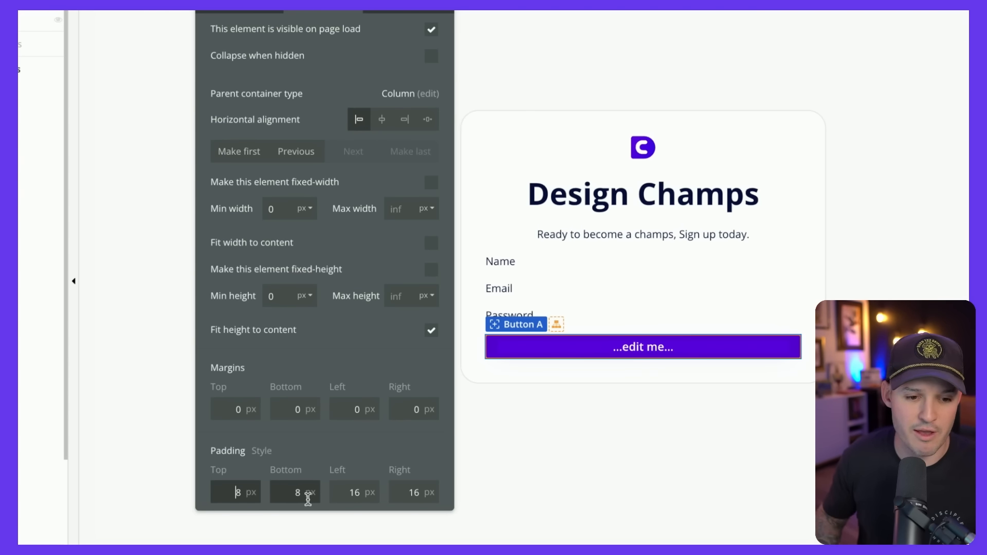
type("1")
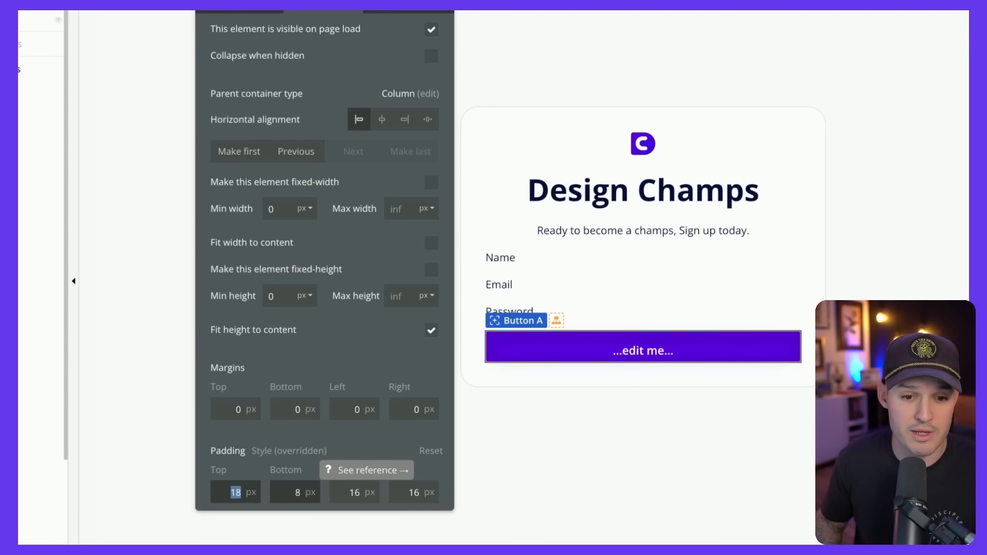
type("16")
key("Tab")
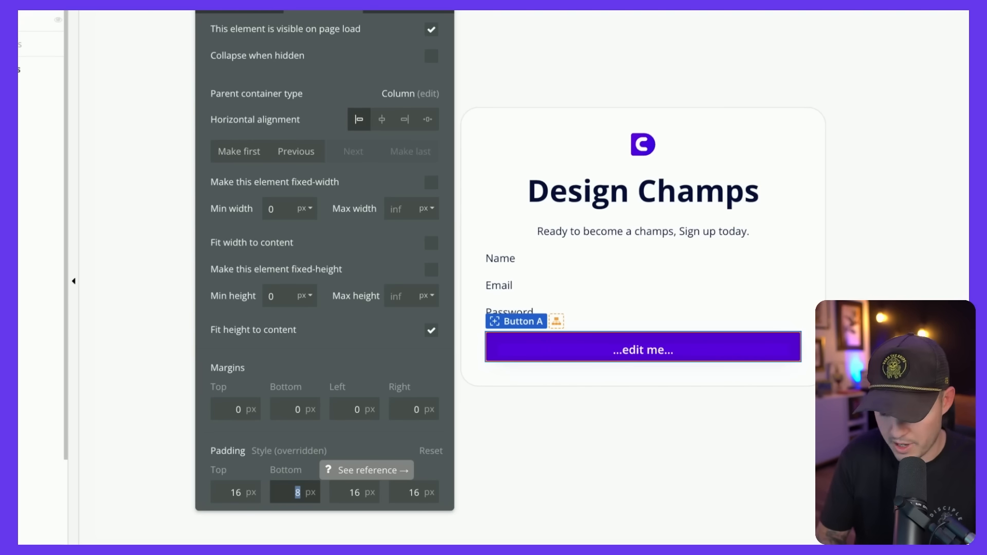
type("16")
key("Tab")
left_click(630, 433)
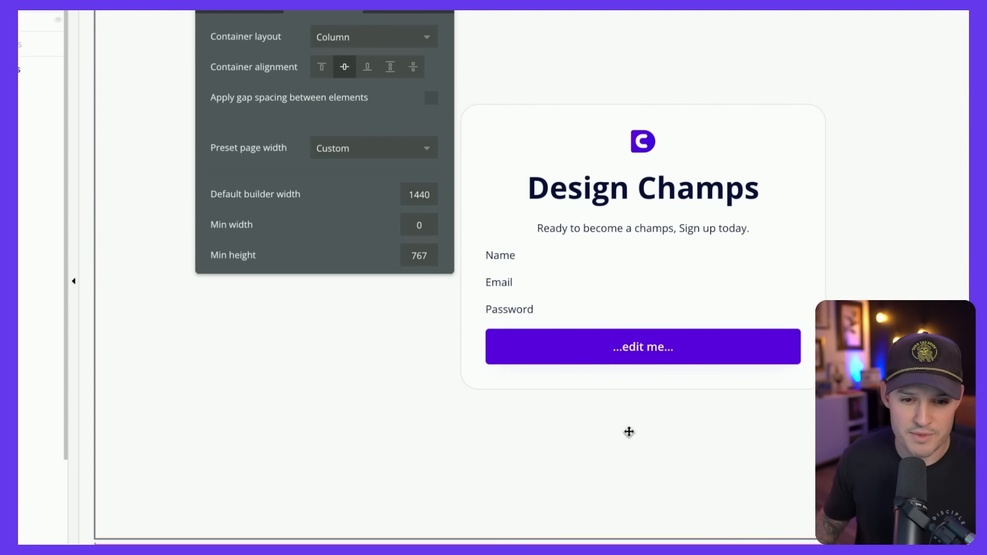
- Change the button's label to "Sign Up"
left_click(653, 348)
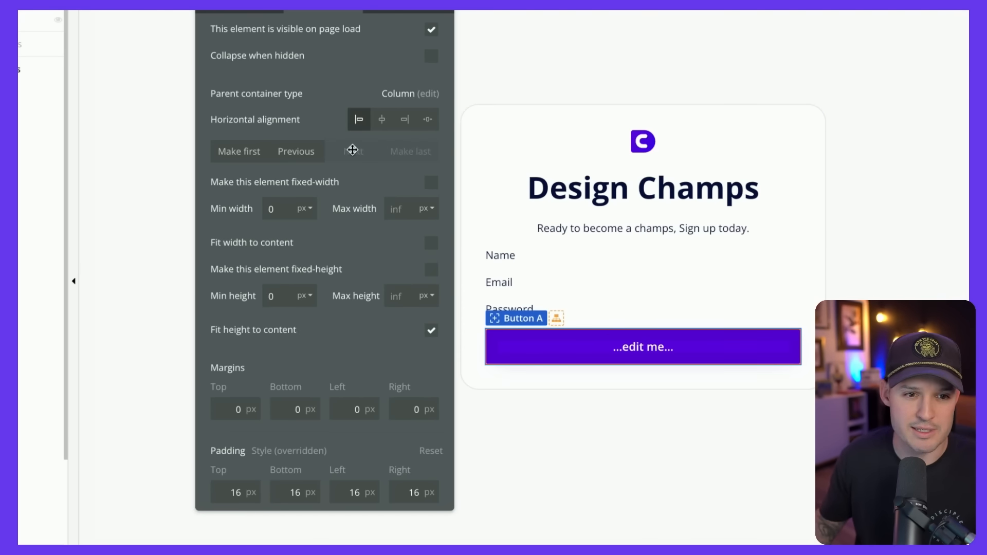
left_click(246, 51)
triple_click(261, 83)
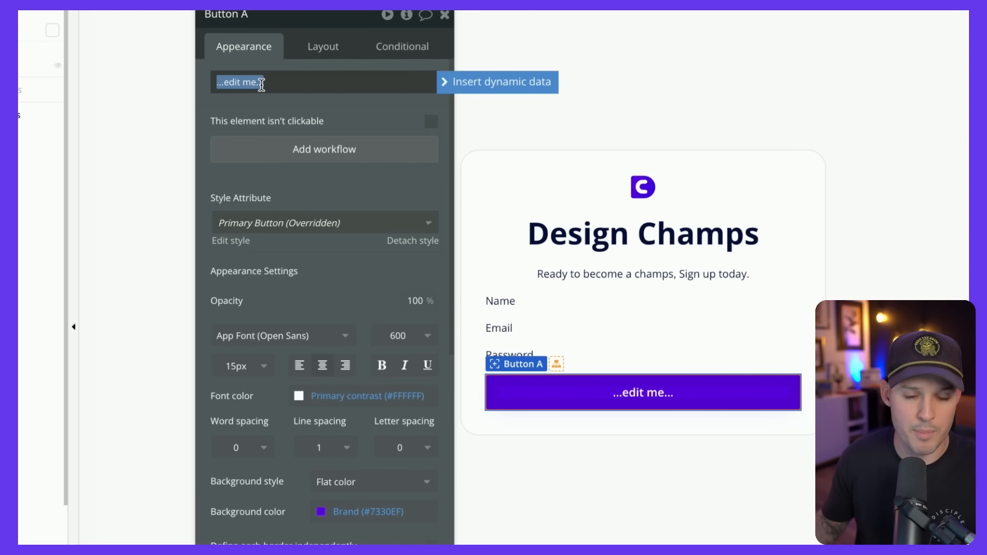
type("Sign Up")
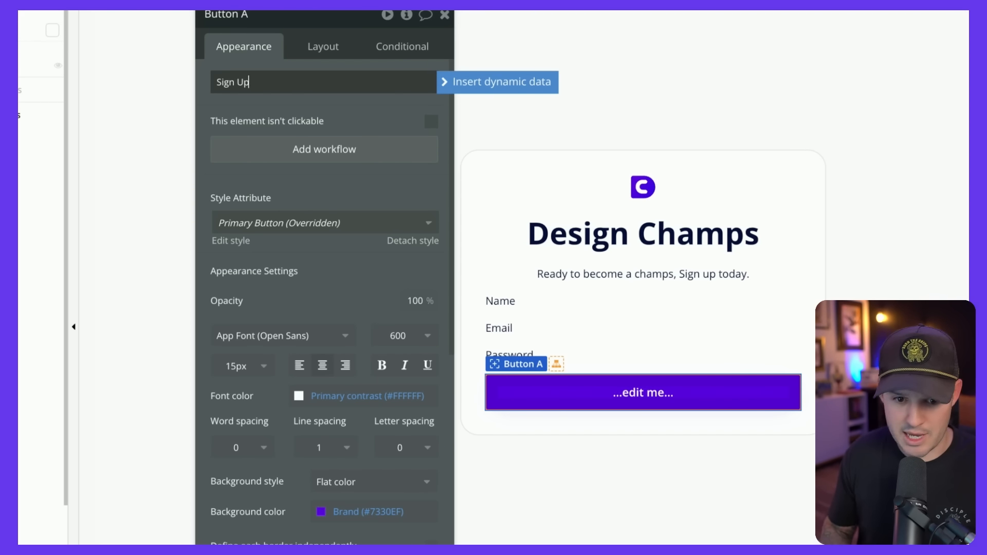
key("Tab")
left_click(445, 15)
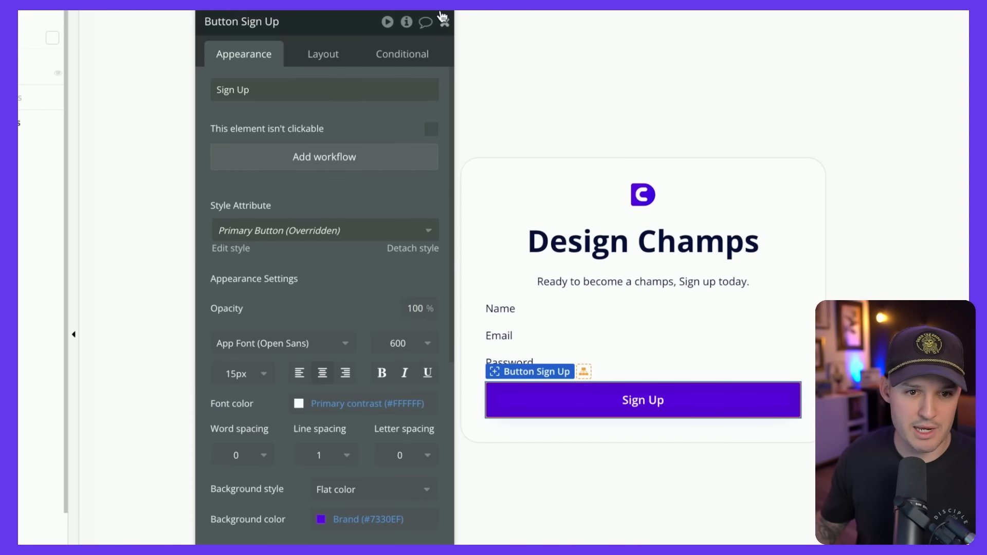
- Add an Input element to the sign-up box just below the Name label
left_click(424, 299)
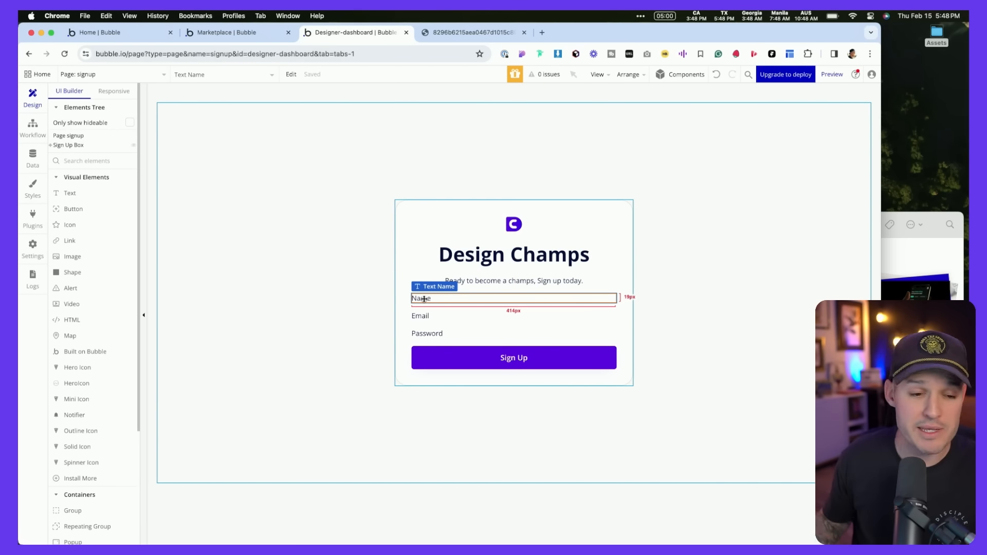
left_click(419, 229)
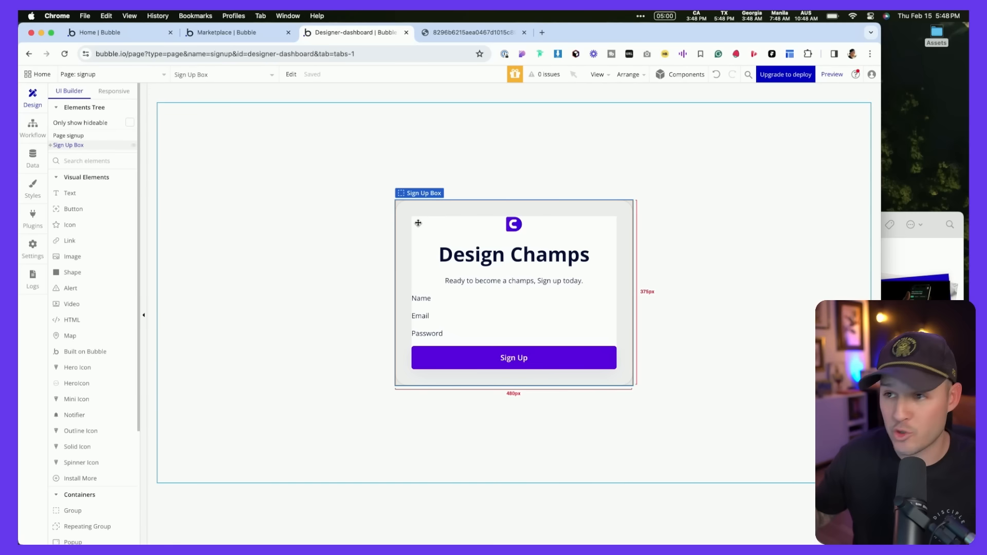
left_click(421, 297)
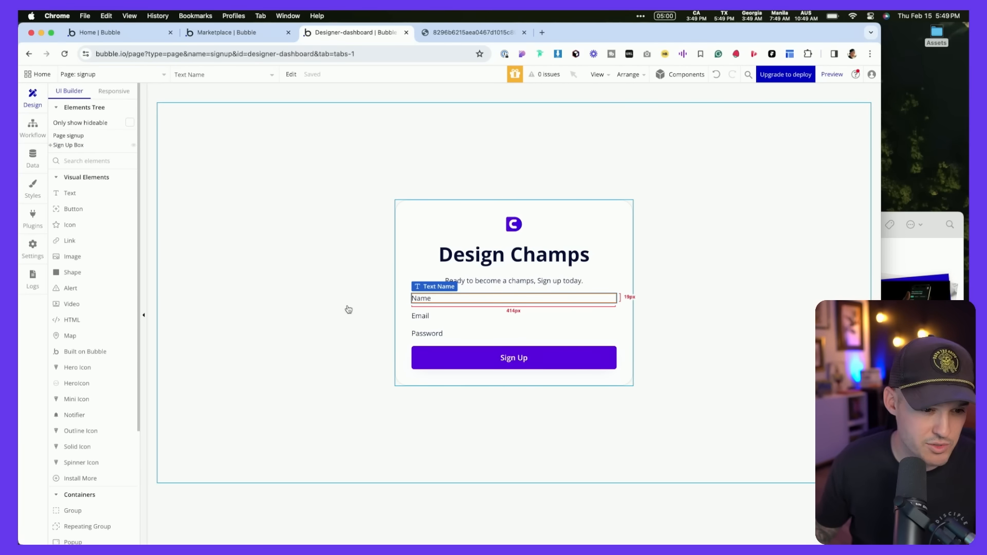
left_click(58, 177)
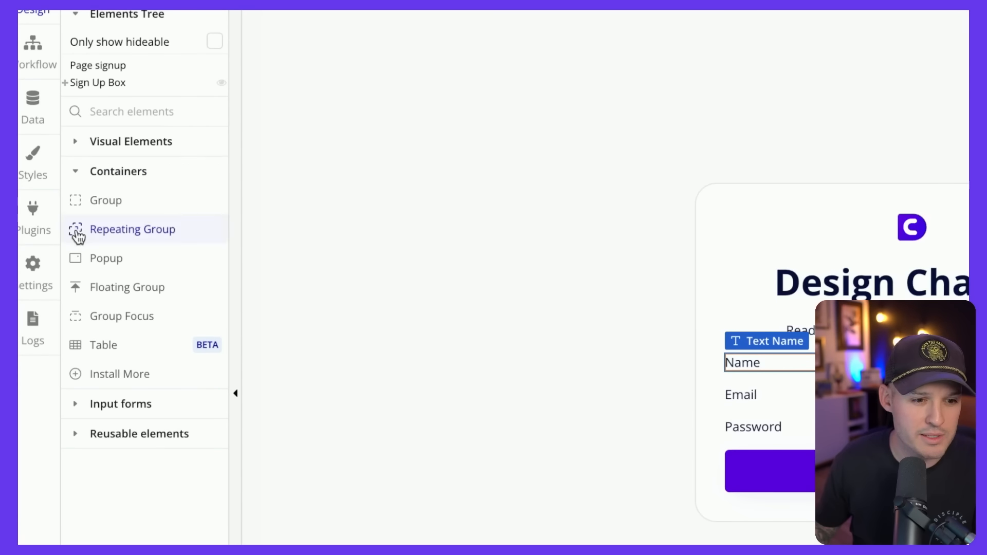
left_click(77, 171)
left_click(77, 202)
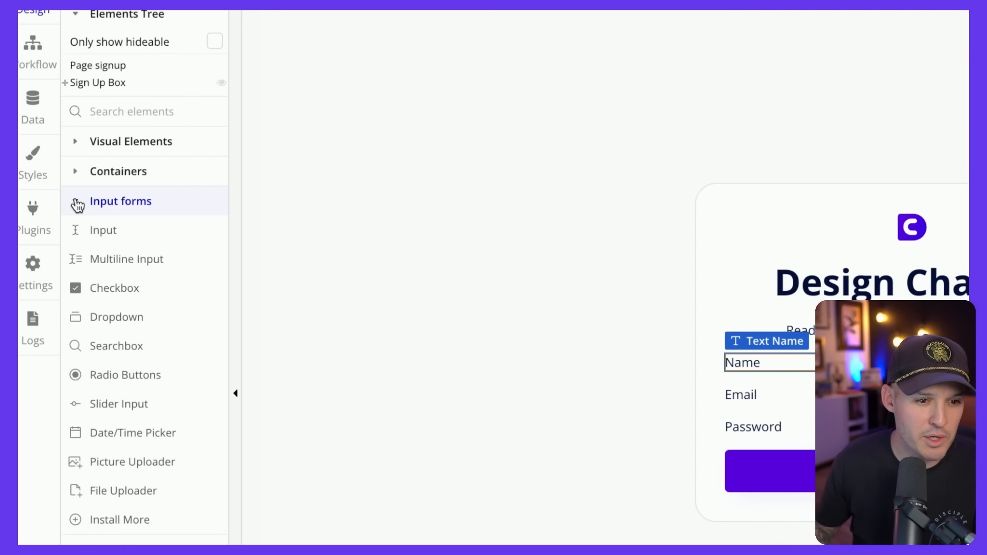
left_click_drag(132, 238, 812, 378)
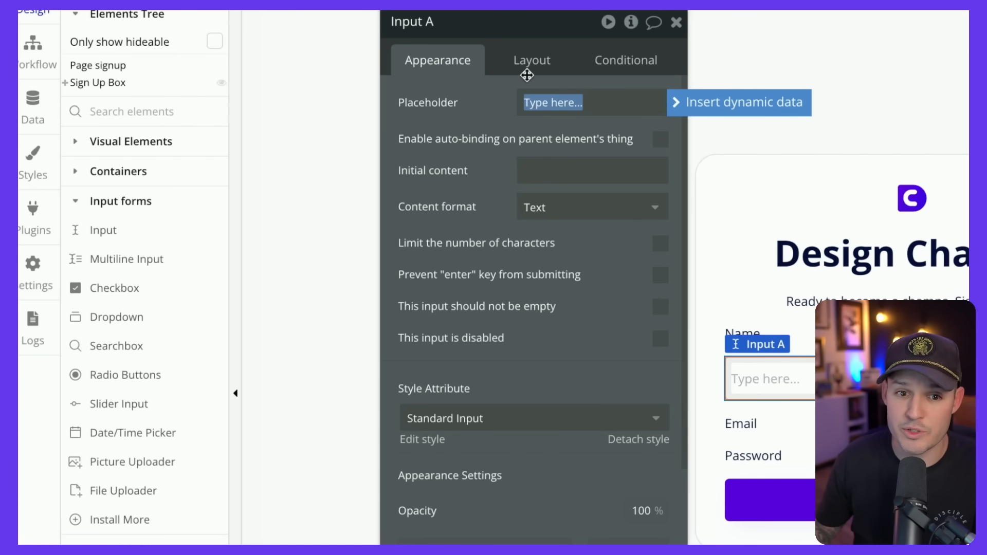
- Turn off the input's fixed width, set its min width to 0 px and its height to 42 px
left_click(527, 68)
left_click(663, 281)
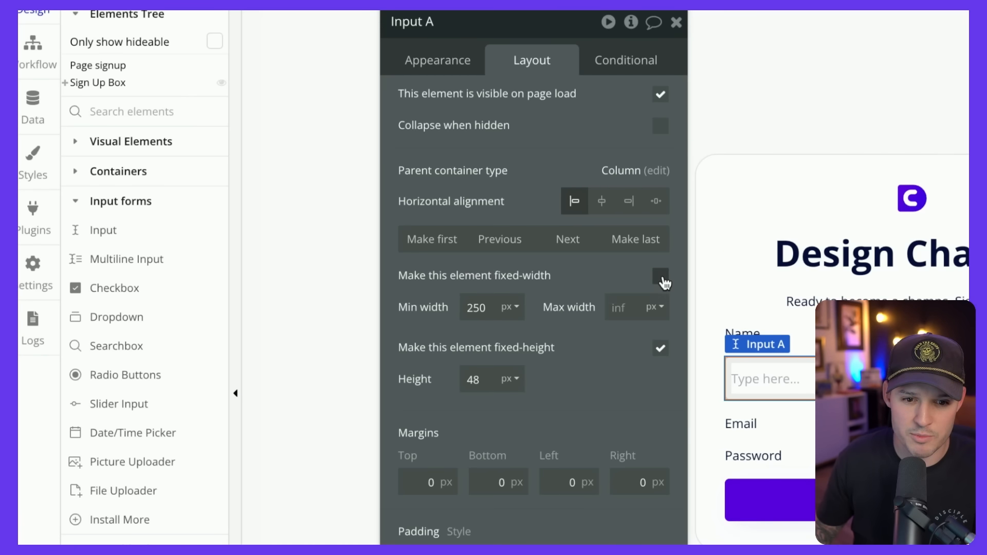
double_click(497, 309)
type("0")
key("Tab")
key("Tab")
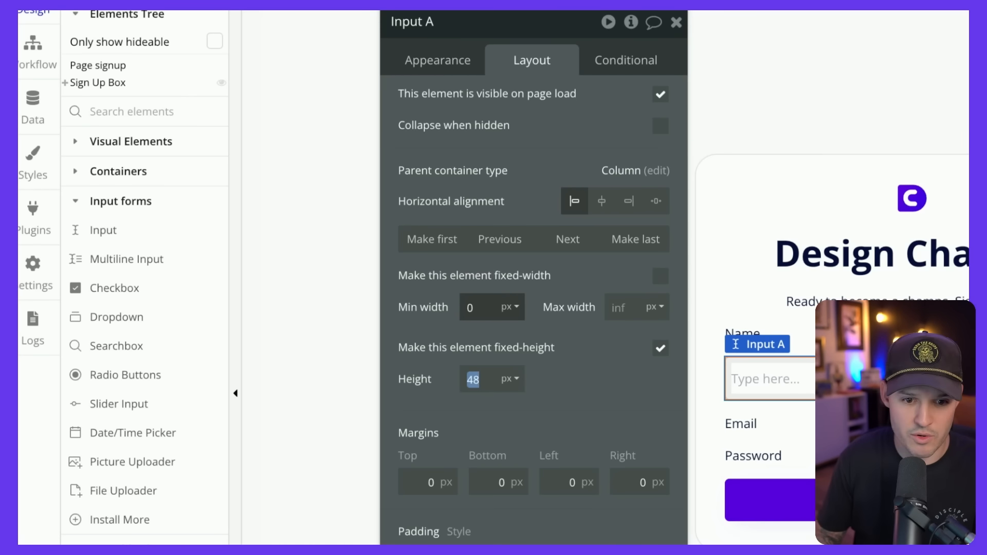
type("0")
key("Tab")
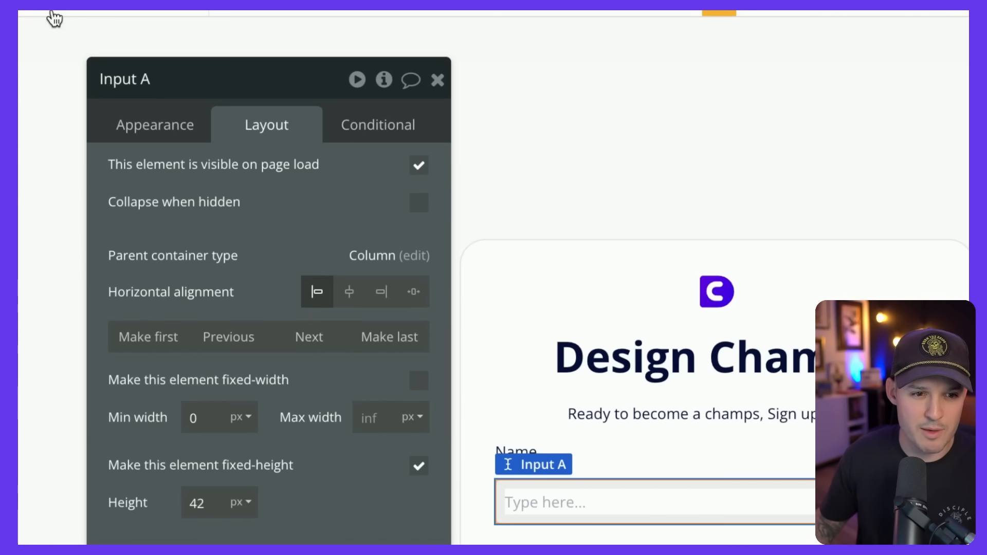
- Set the input's placeholder to "Your Full Name"
left_click(157, 129)
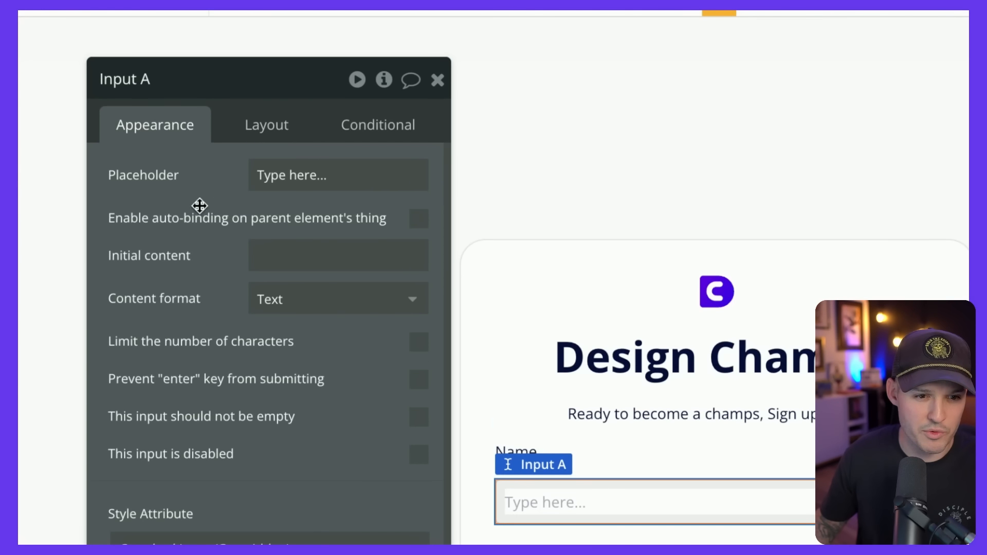
left_click(334, 179)
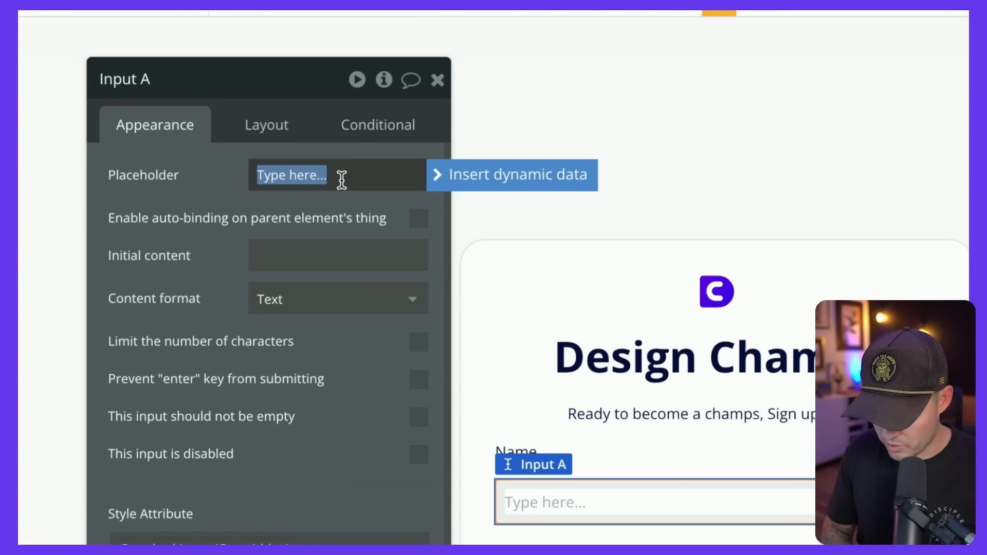
type("Your Fulle Name")
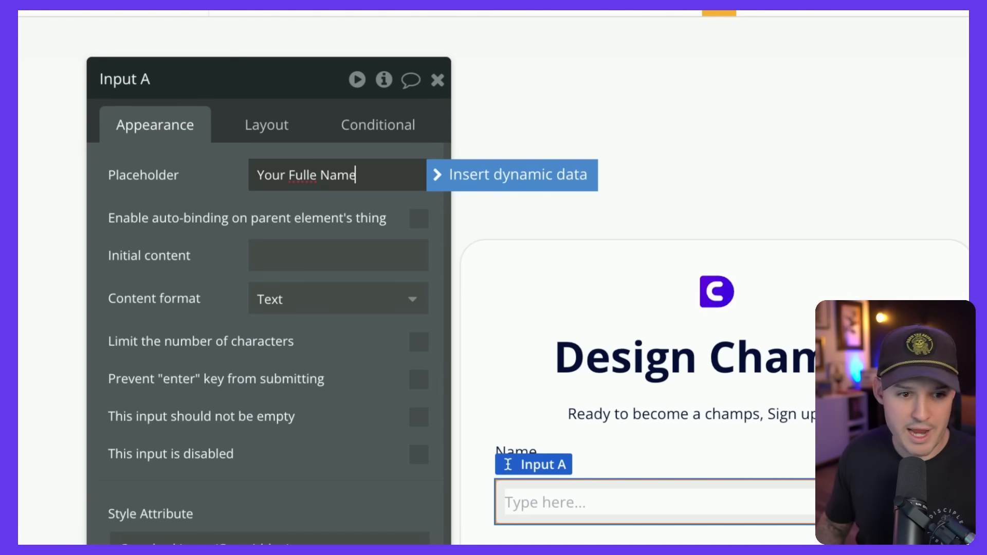
left_click(317, 175)
key("BackSpace")
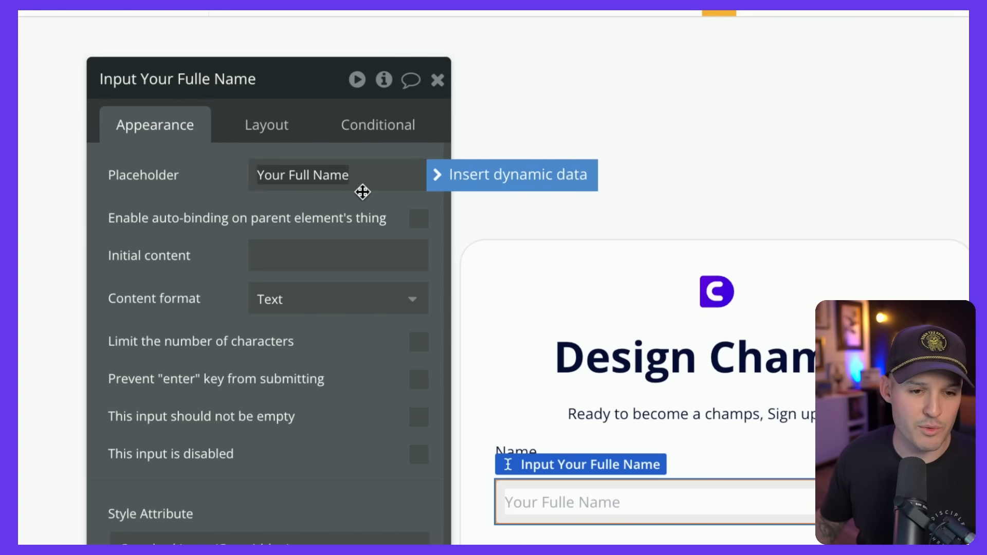
left_click(561, 132)
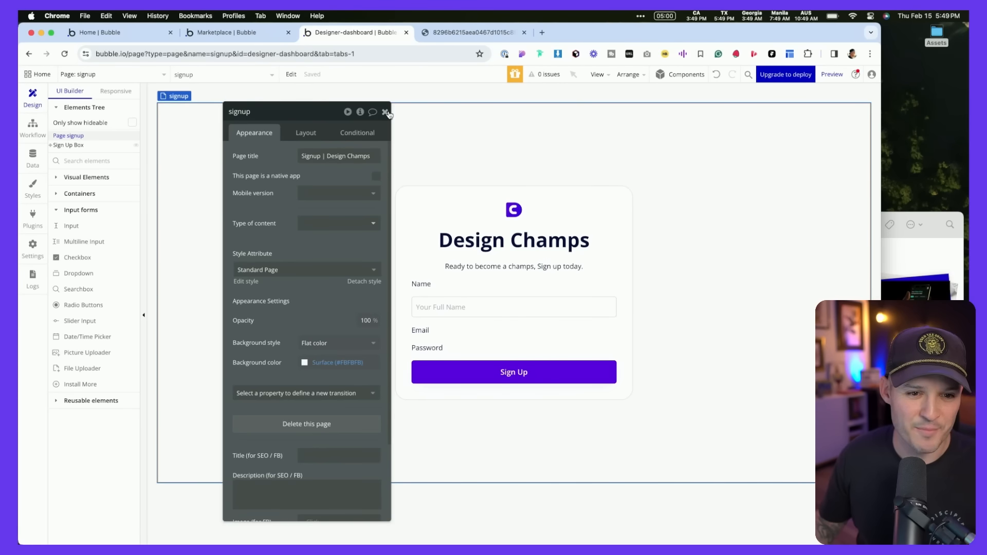
left_click(386, 112)
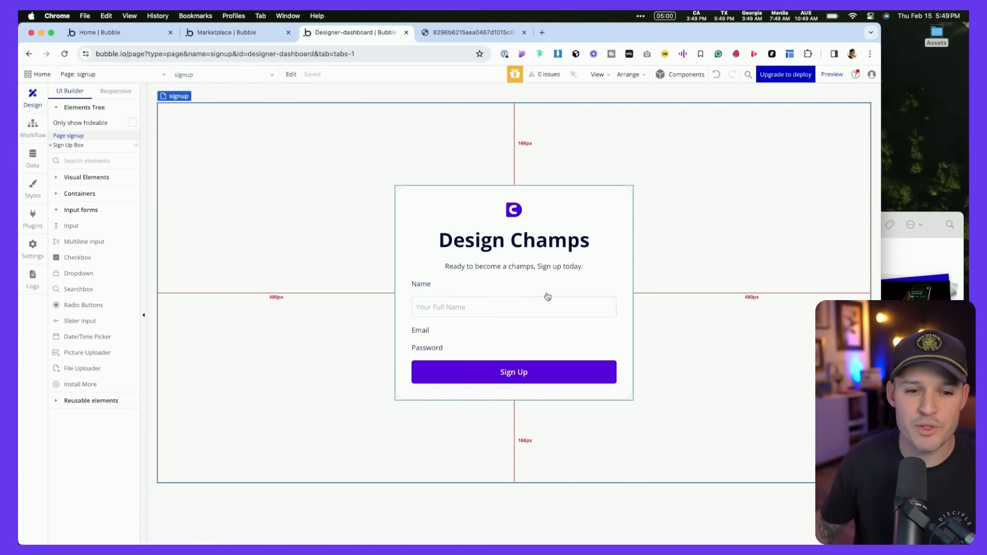
- Duplicate the name input and place copies below the Email and Password labels
left_click(427, 283)
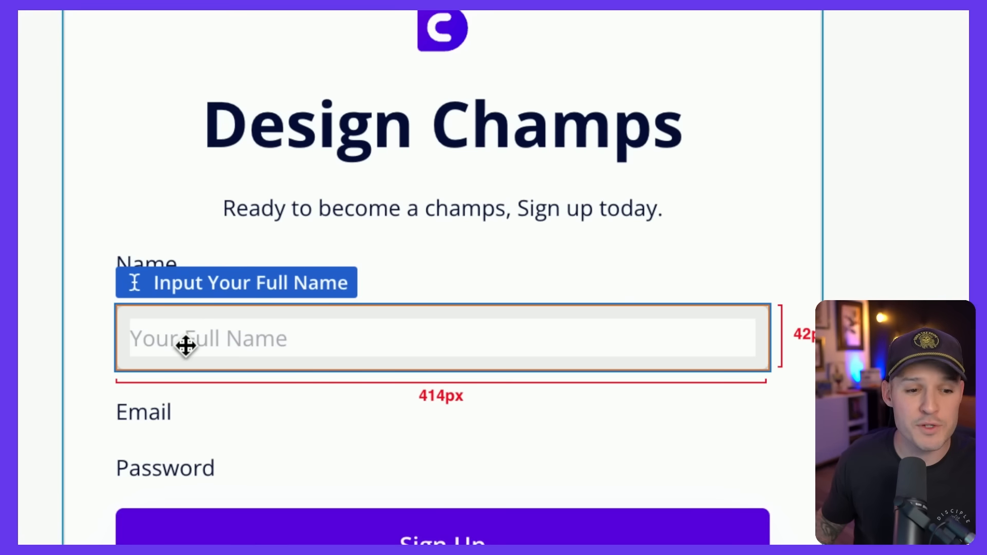
left_click_drag(185, 350, 184, 428)
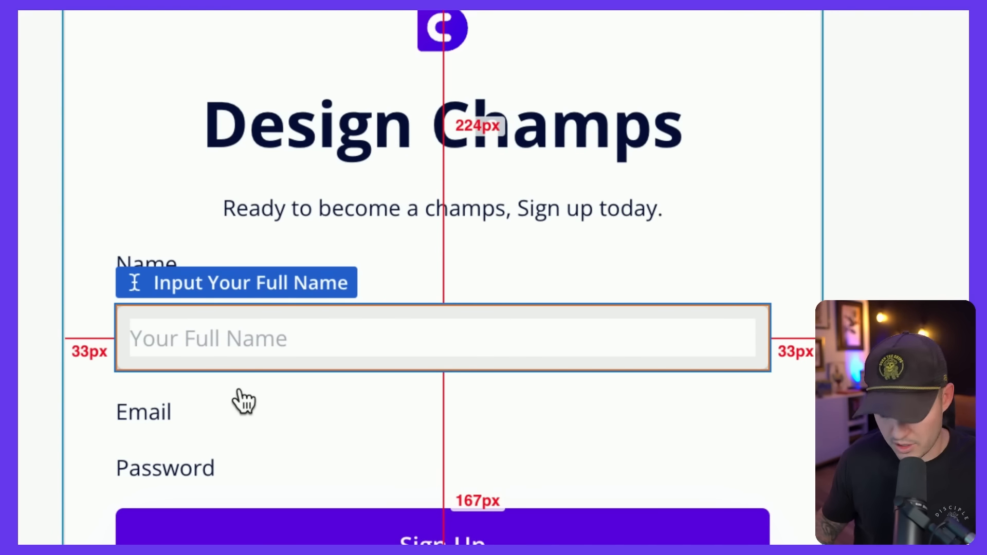
scroll(244, 401, "down", 1)
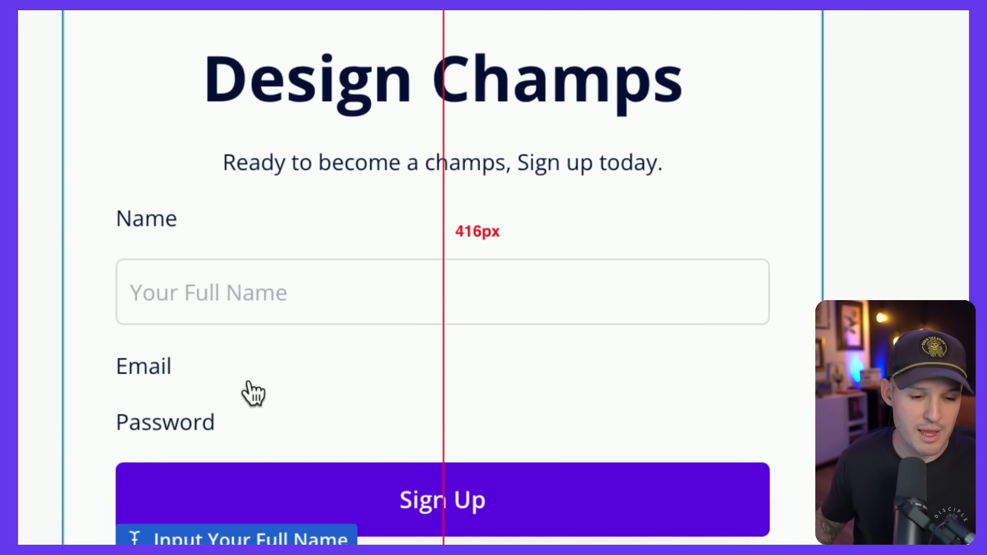
left_click_drag(236, 490, 231, 392)
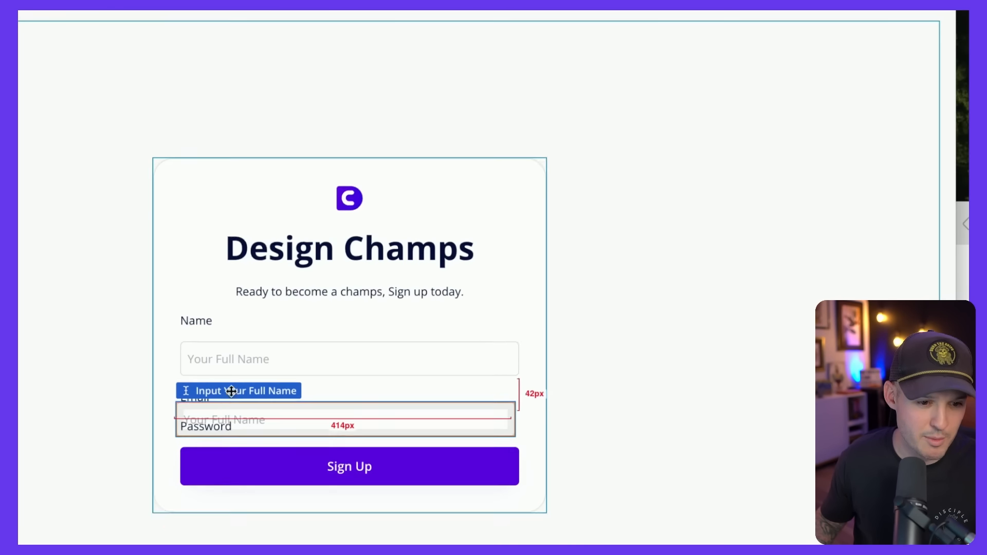
left_click_drag(241, 517, 238, 449)
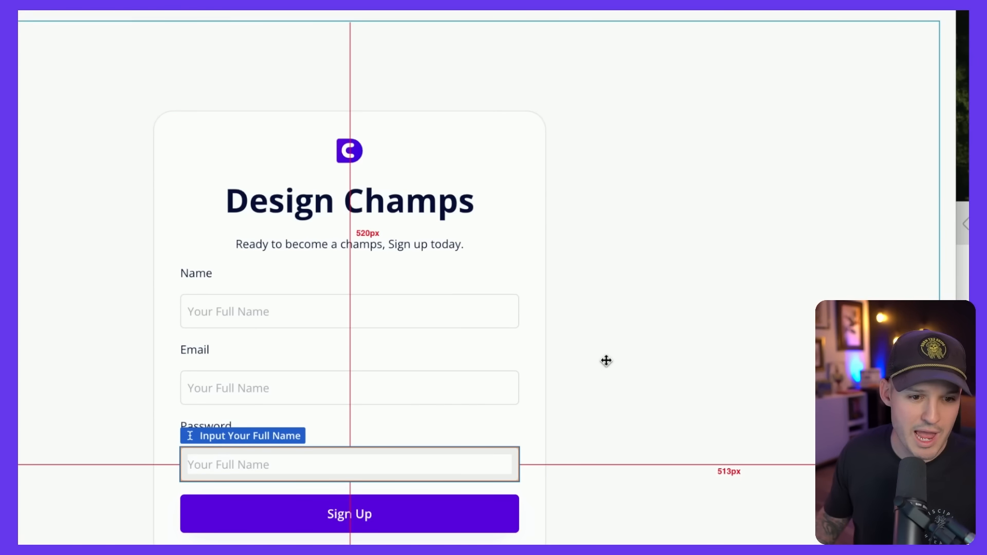
left_click_drag(606, 361, 607, 359)
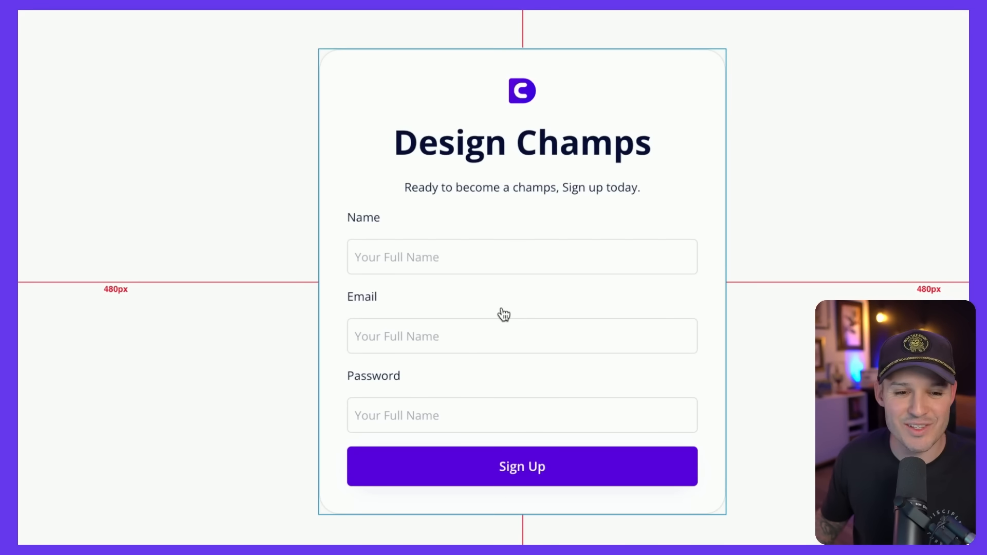
- Group the Name label and its input together in a column container
left_click(405, 263)
left_click(371, 217, "shift")
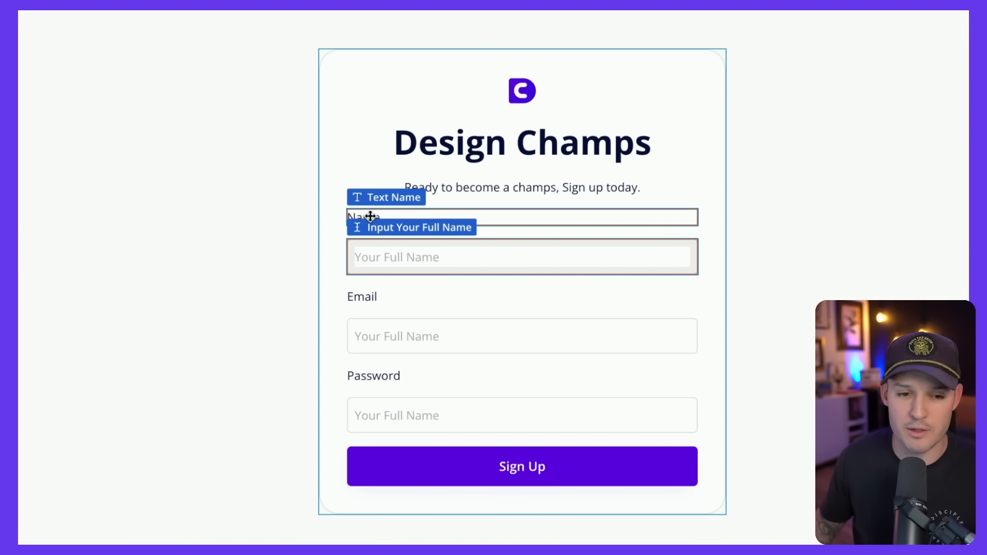
right_click(371, 219)
mouse_move(466, 306)
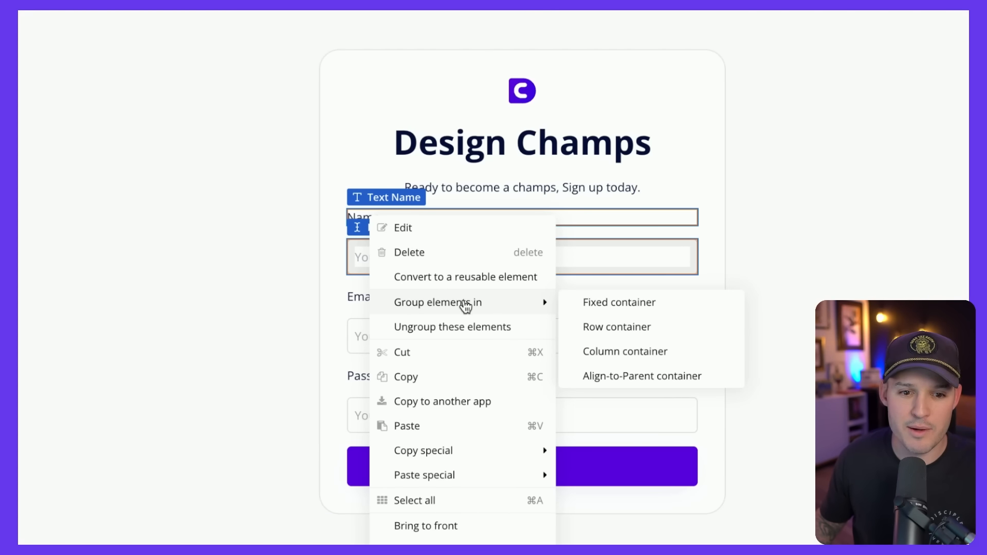
left_click(632, 360)
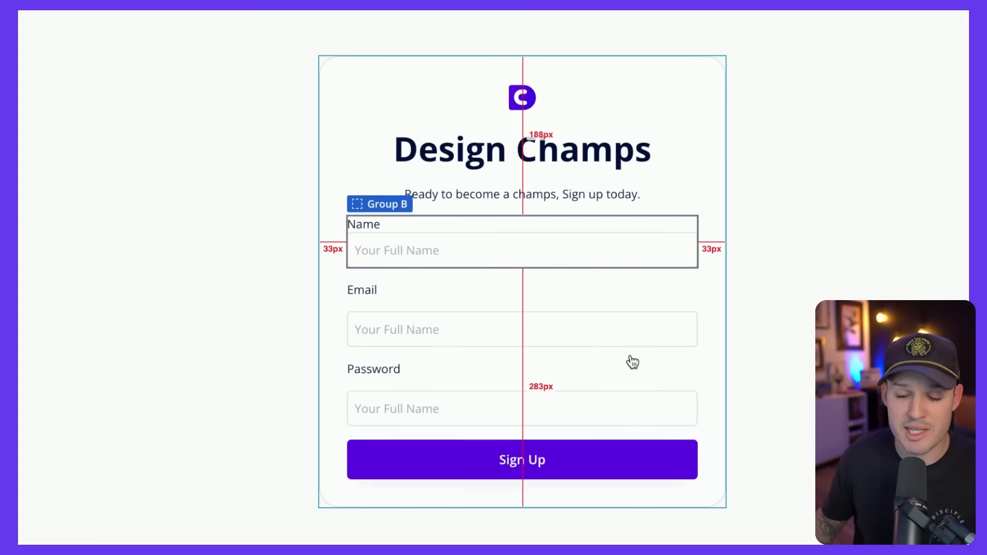
- Group the Email label and its input together in a column container
left_click(457, 326)
left_click(371, 287, "shift")
right_click(370, 289)
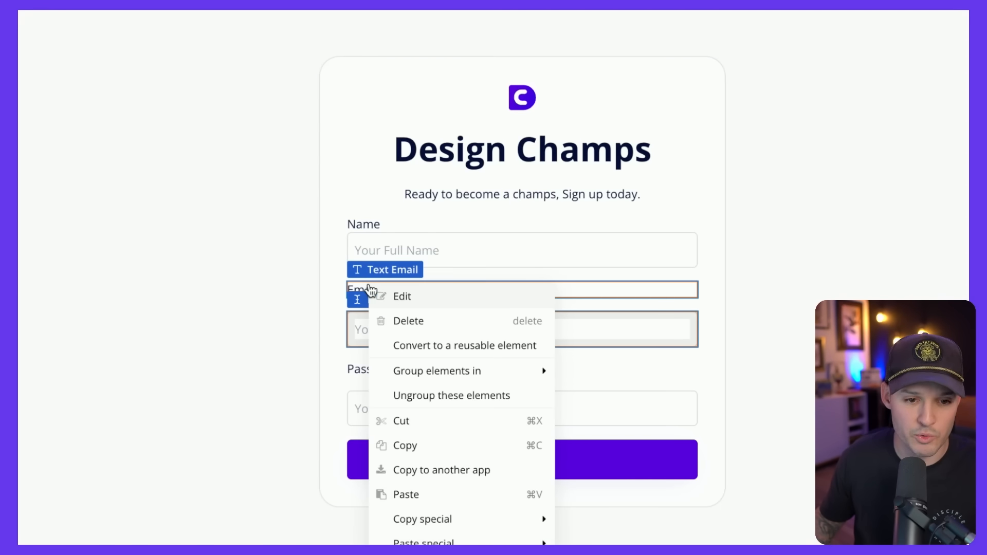
mouse_move(457, 374)
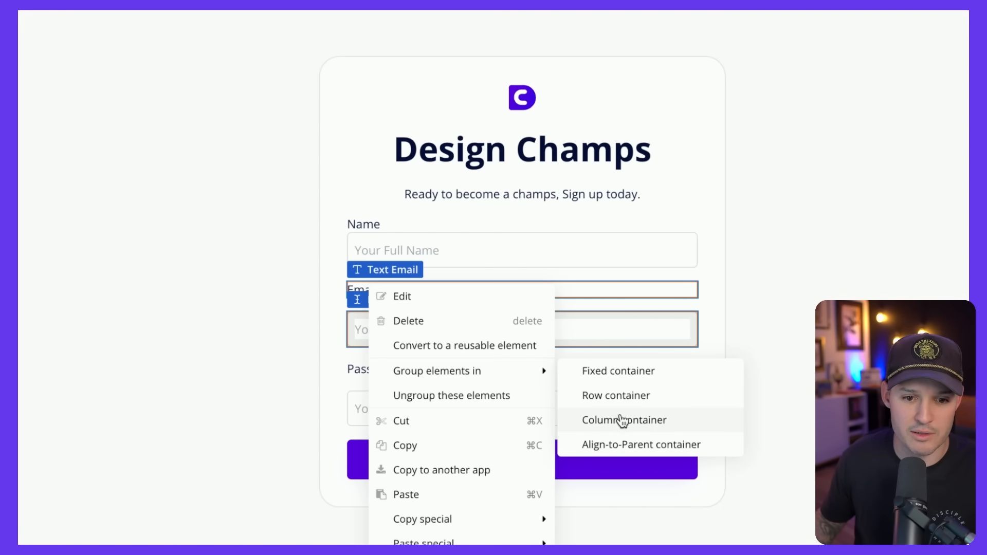
left_click(623, 421)
- Group the Password label and its input together in a column container
left_click(435, 393)
left_click(378, 361, "shift")
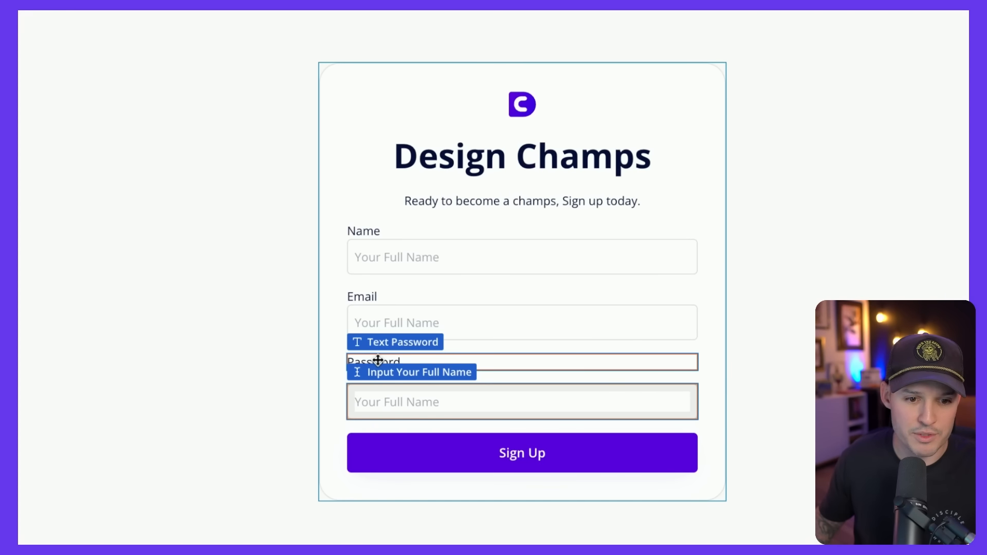
right_click(378, 361)
mouse_move(483, 409)
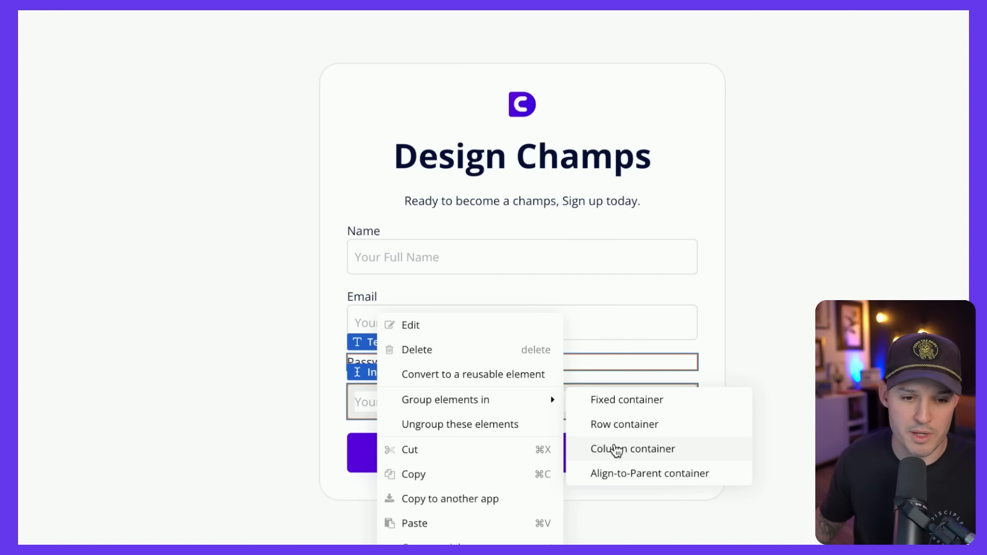
left_click(616, 450)
- Open the Sign Up Box's layout settings and try different row gap values
left_click(772, 342)
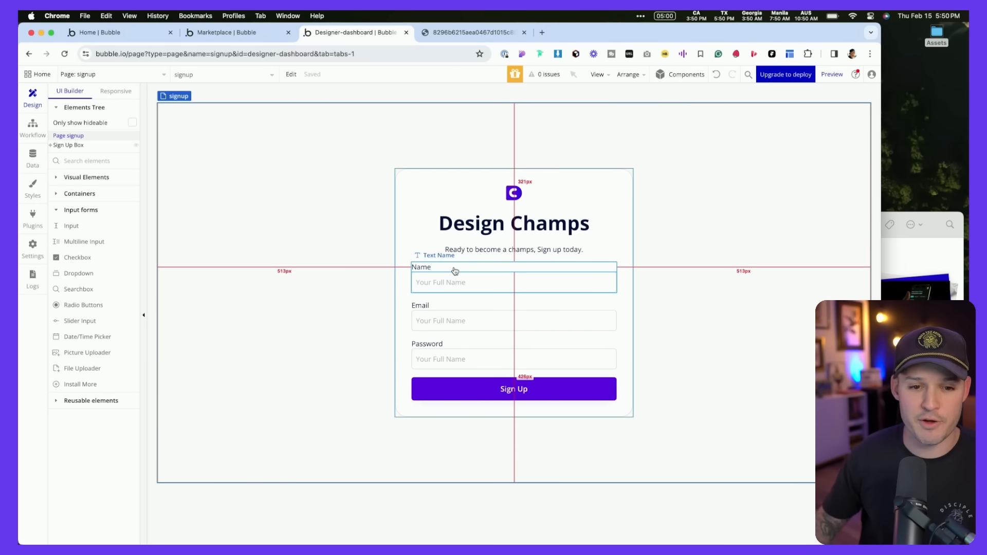
left_click(461, 178)
double_click(443, 187)
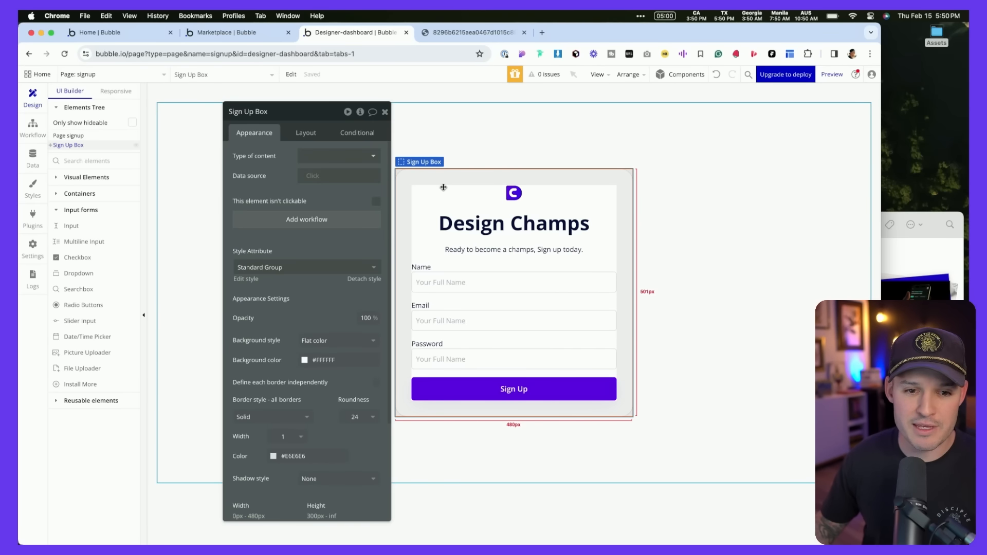
double_click(695, 37)
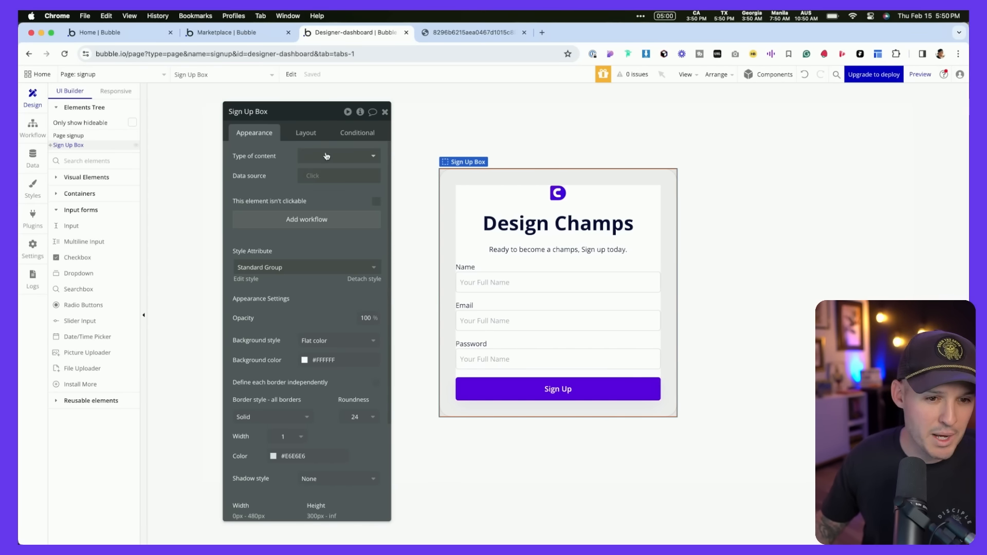
left_click(306, 133)
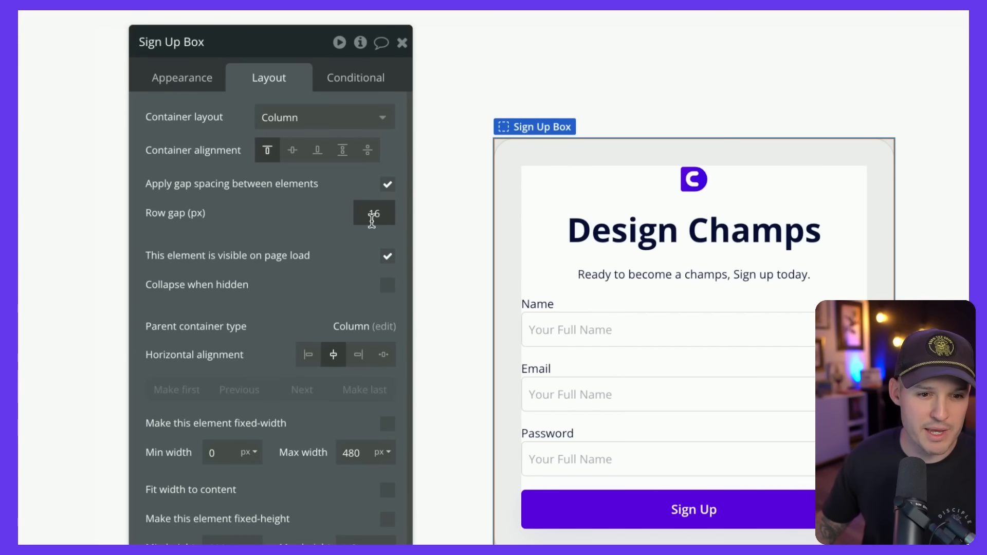
left_click(372, 221)
key("Up")
key("Up")
key("Up")
key("Up")
key("Up")
key("Up")
key("Up")
key("Up")
key("Up")
key("Up")
key("Up")
key("Up")
key("Up")
key("Up")
key("Up")
key("Up")
key("Up")
key("Up")
key("Up")
key("Up")
key("shift+Down")
key("shift+Down")
key("shift+Down")
key("shift+Down")
key("shift+Down")
key("shift+Up")
key("shift+Up")
key("shift+Up")
key("shift+Down")
key("shift+Down")
key("Up")
key("Up")
key("Up")
key("Up")
key("Down")
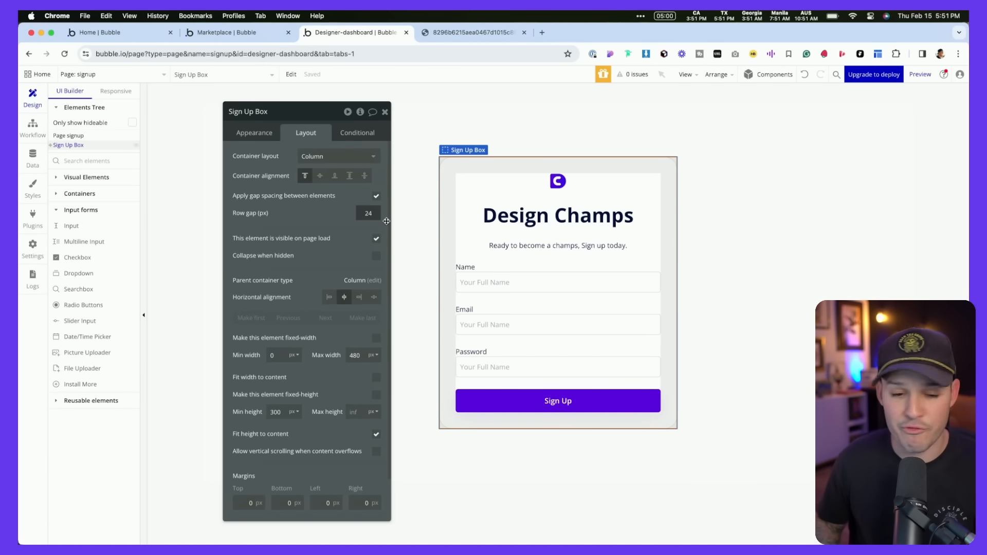
key("shift+Up")
key("shift+Up")
key("shift+Up")
key("shift+Down")
key("shift+Down")
key("shift+Down")
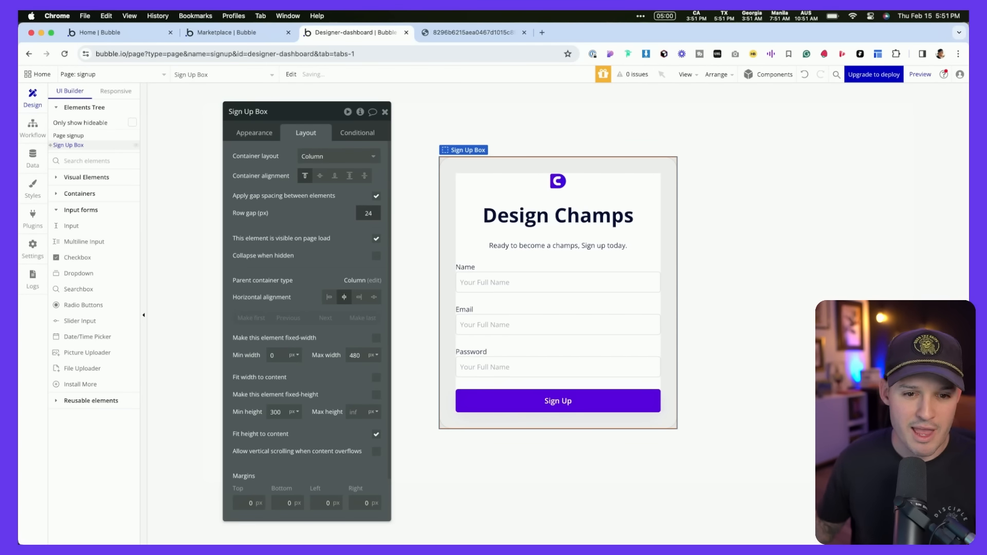
key("shift+Down")
key("Down")
key("Down")
key("Down")
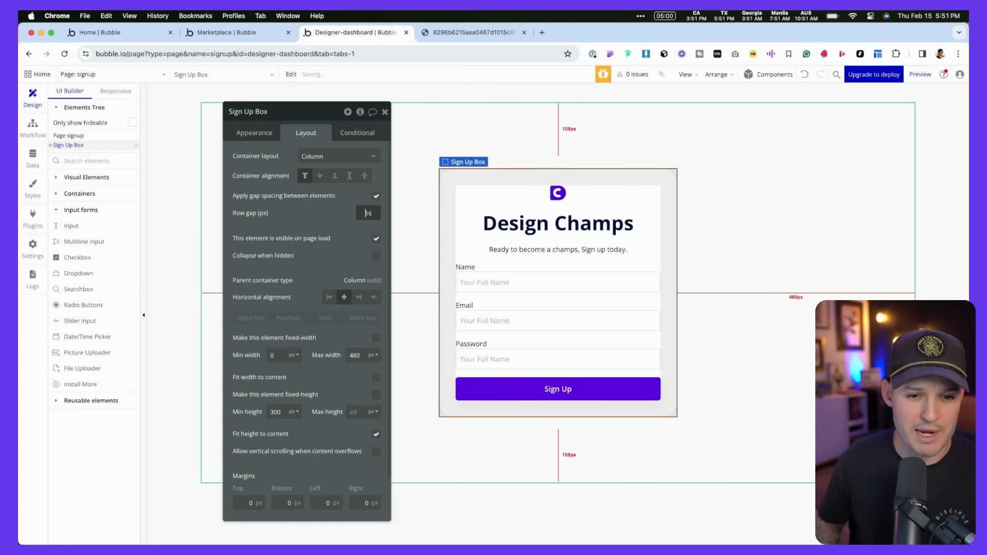
- Group the Design Champs heading and the subtitle text together in a column container
left_click(569, 229)
left_click(572, 251, "shift")
right_click(572, 251)
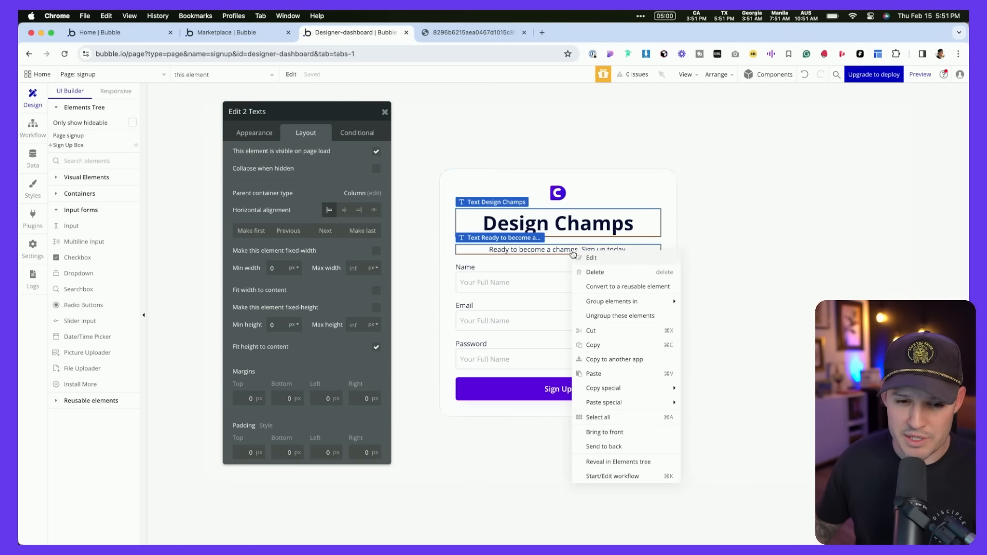
mouse_move(626, 307)
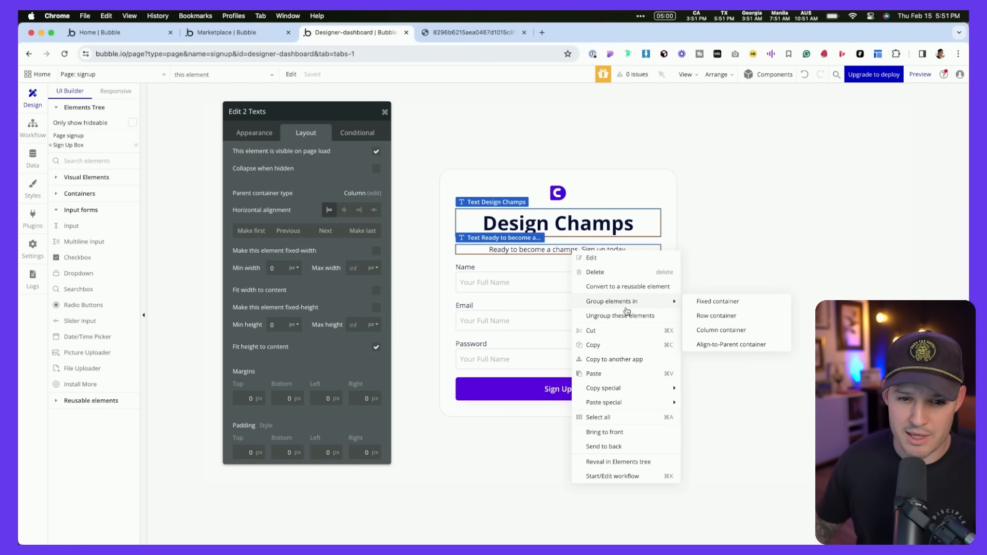
left_click(726, 329)
left_click(736, 297)
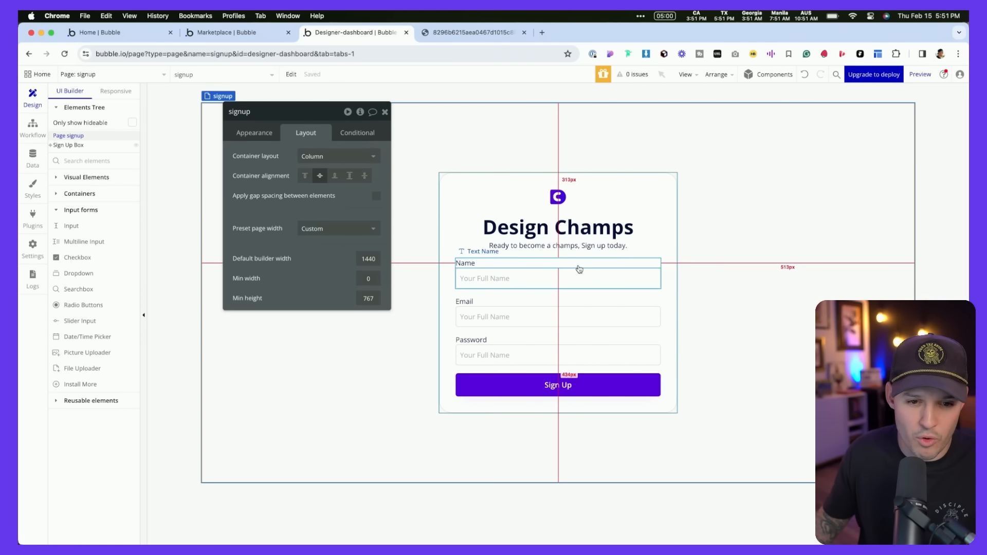
- Set the email input's placeholder to "Your email" and its content format to Email
left_click(484, 278)
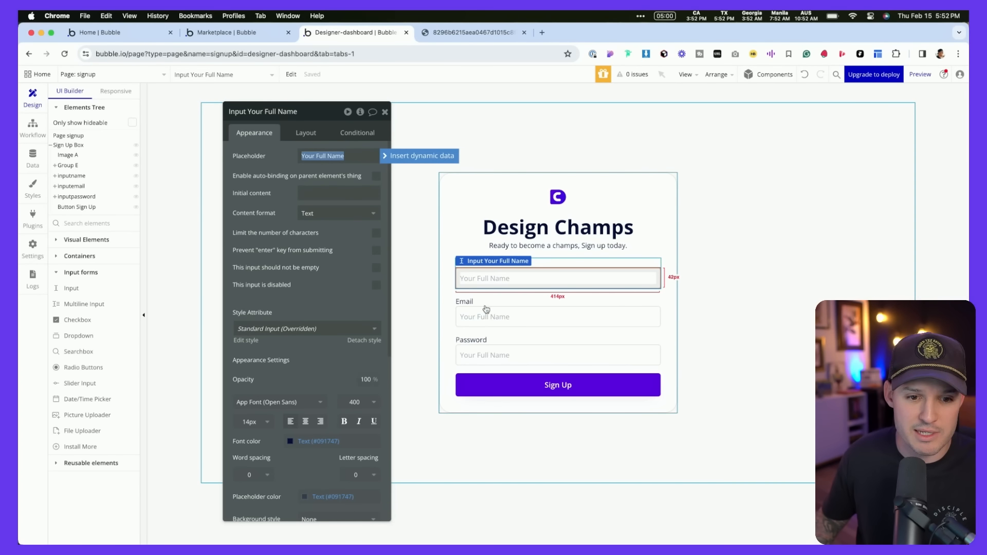
left_click(484, 317)
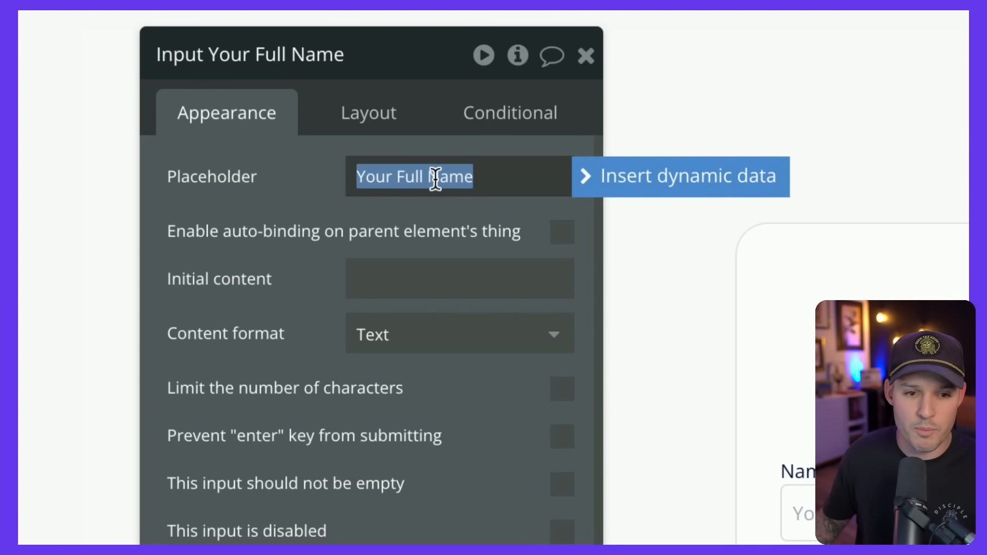
type("Your email")
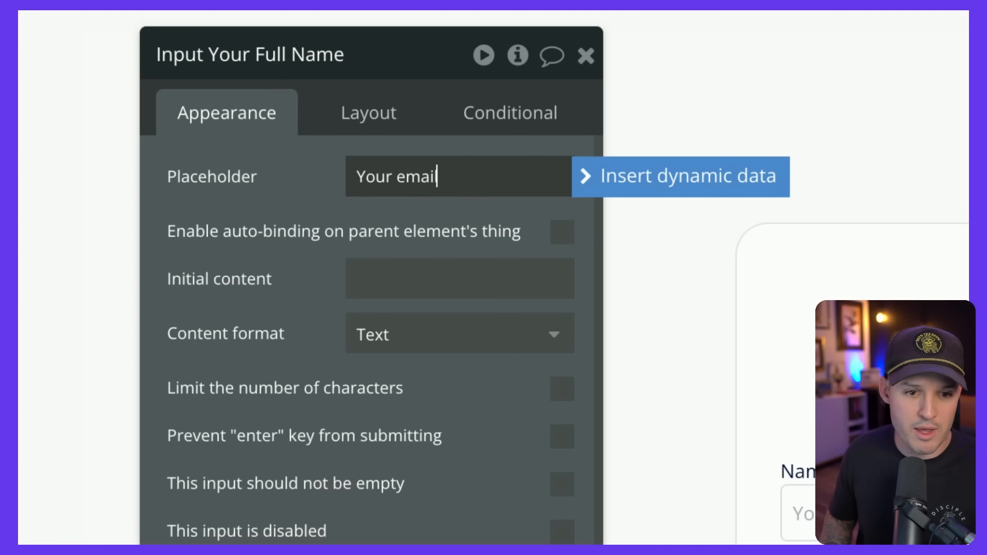
left_click(465, 340)
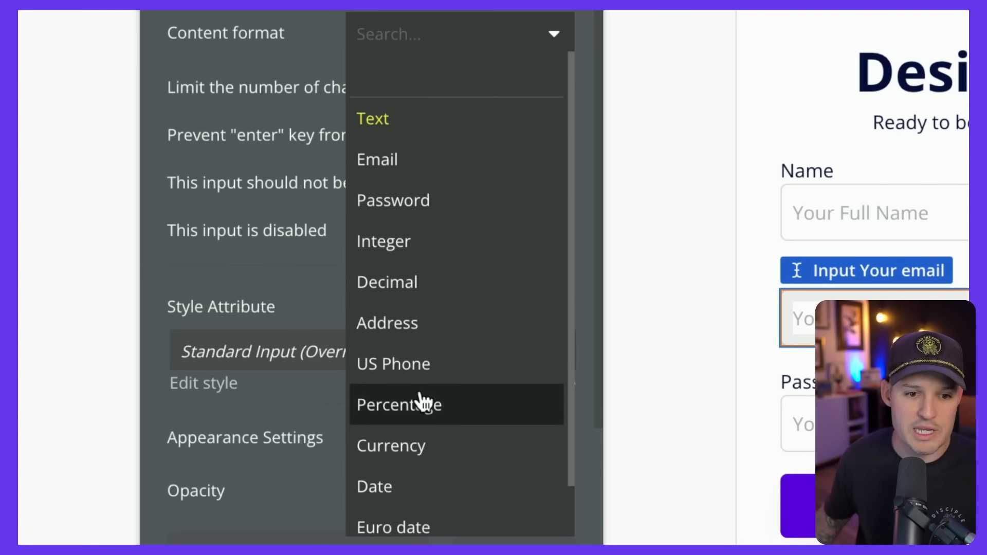
left_click(398, 163)
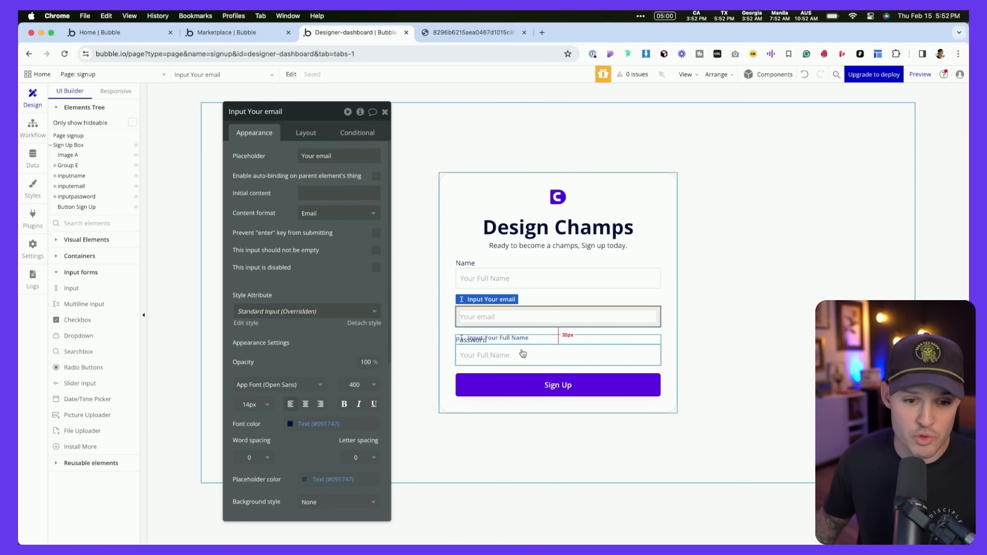
- Set the password input's placeholder to "Password" and its content format to Password
left_click(484, 353)
left_click(483, 352)
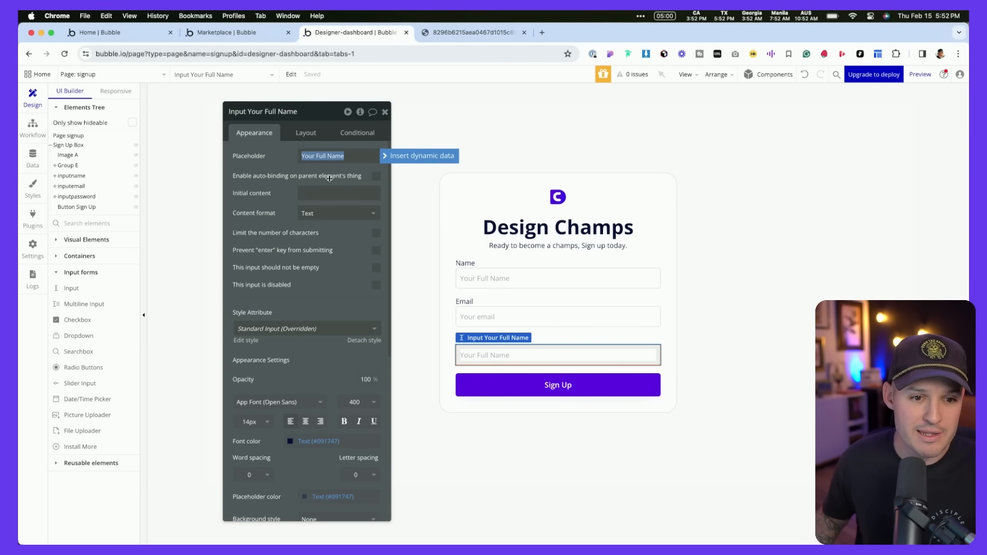
type("Pas")
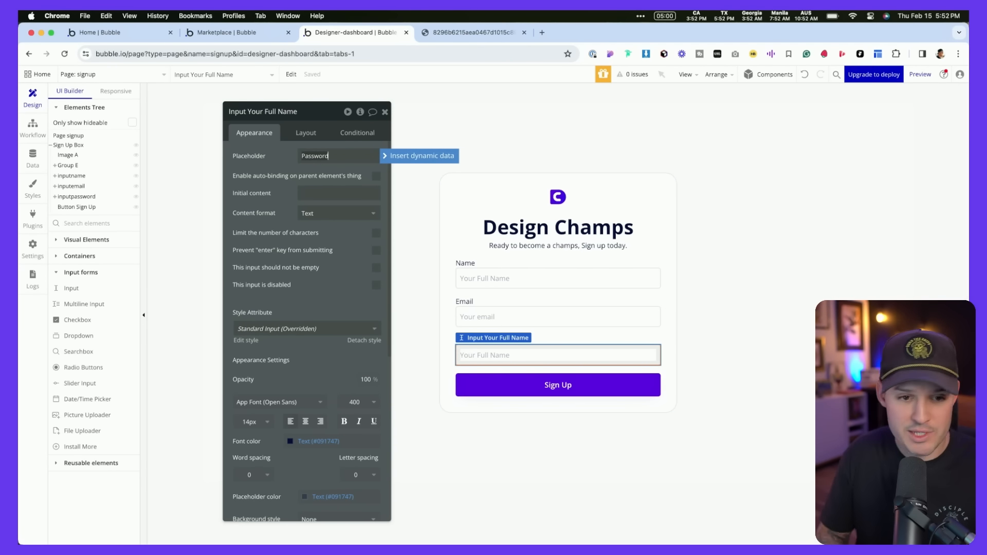
type("sword")
left_click(321, 213)
left_click(329, 273)
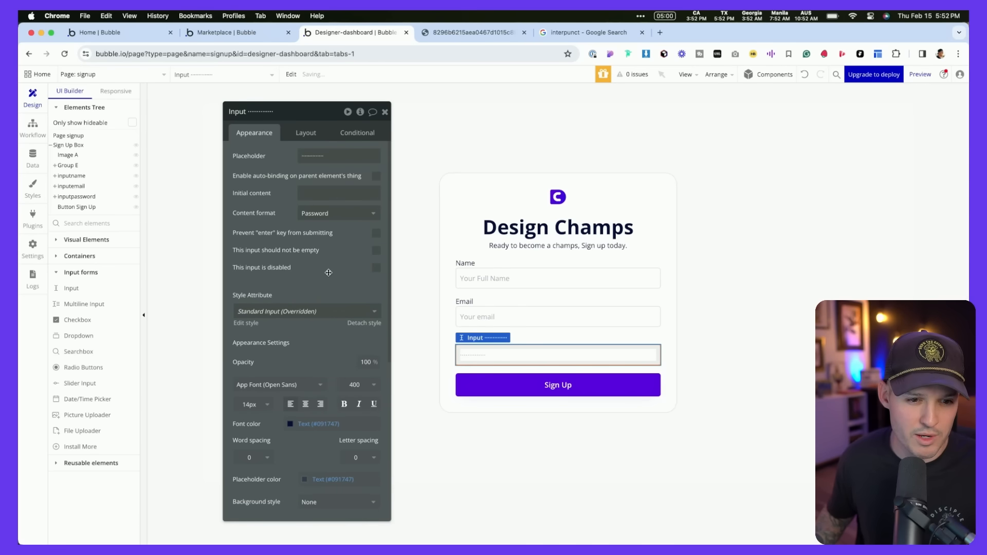
- Preview the signup page and remove the debug mode parameter from the preview URL
left_click(777, 258)
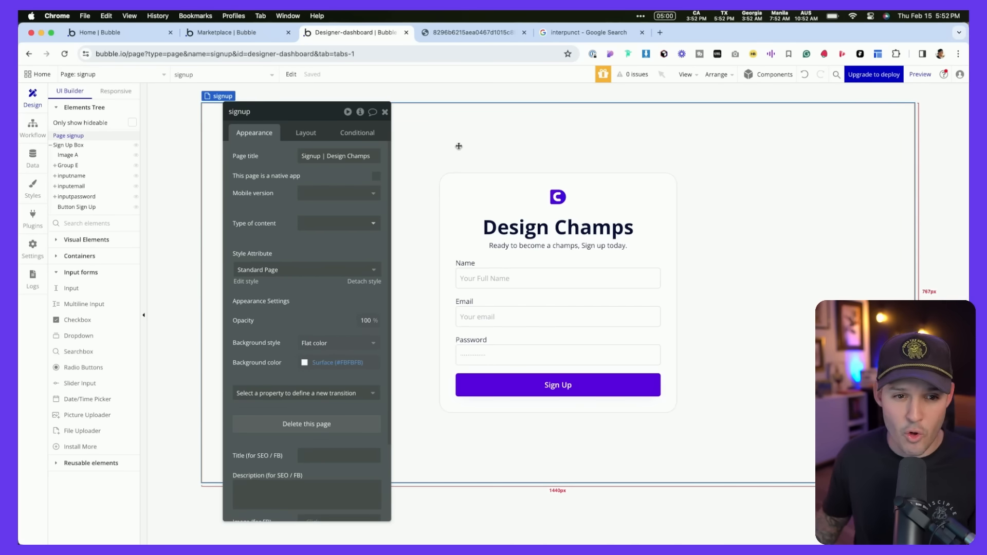
left_click(386, 113)
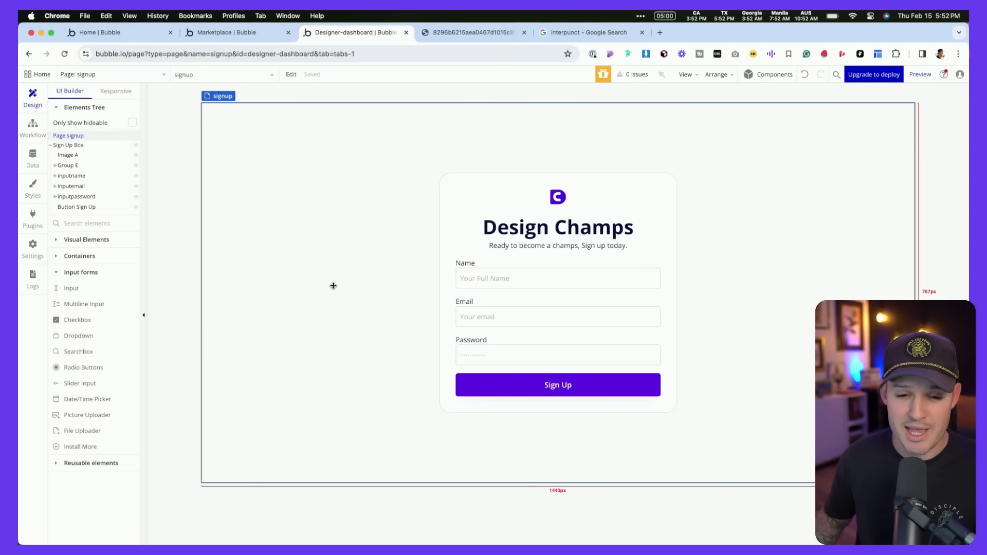
left_click(919, 77)
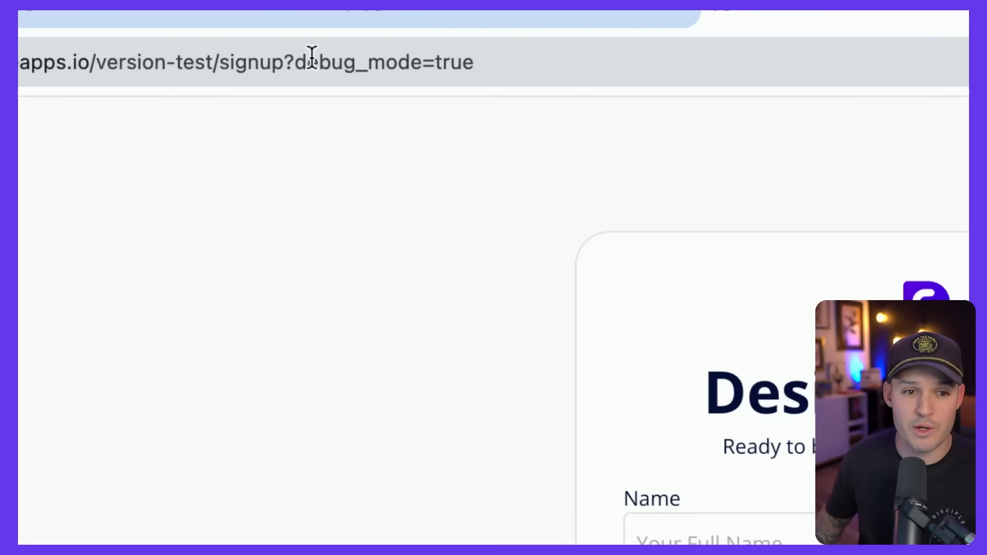
left_click_drag(286, 65, 556, 73)
key("BackSpace")
key("Return")
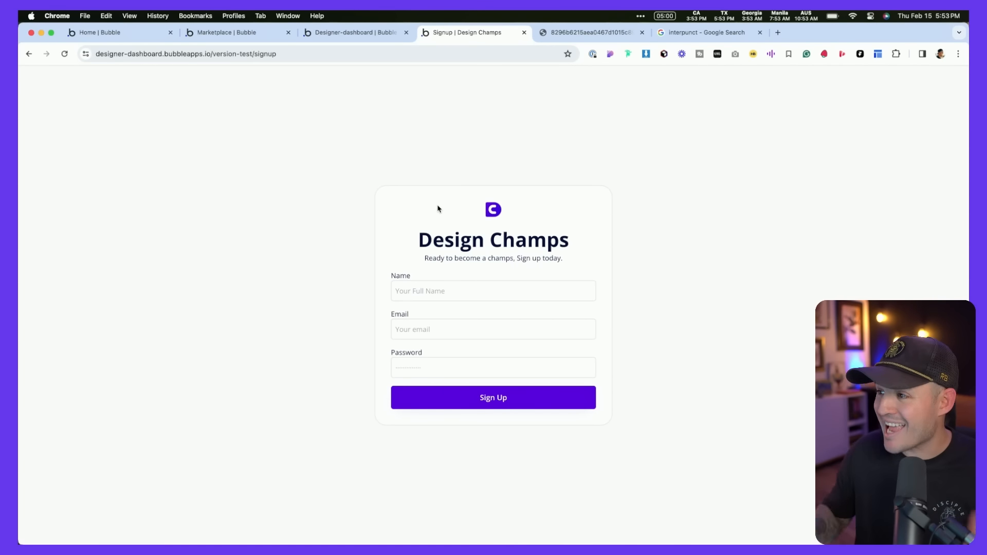
- Test the form by entering a name, an e-mail address and a password, submitting it, and return to the editor
left_click(431, 289)
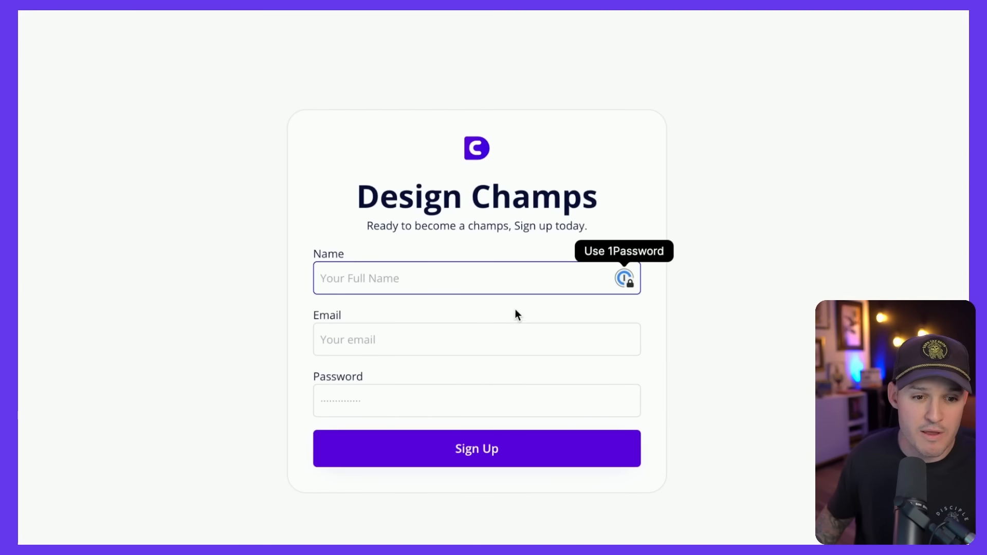
type("Jesse")
key("Tab")
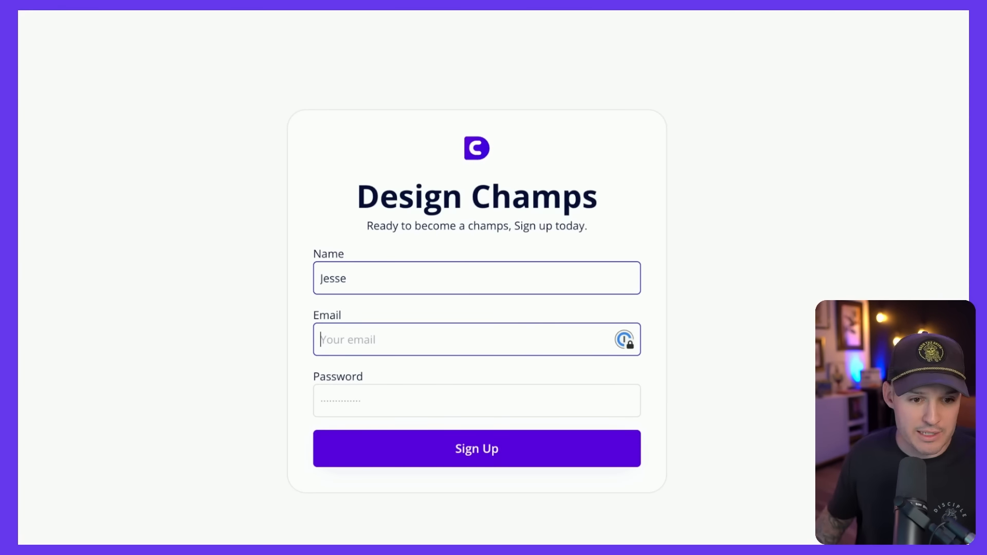
type("lkajd skjdaklsdj")
key("Tab")
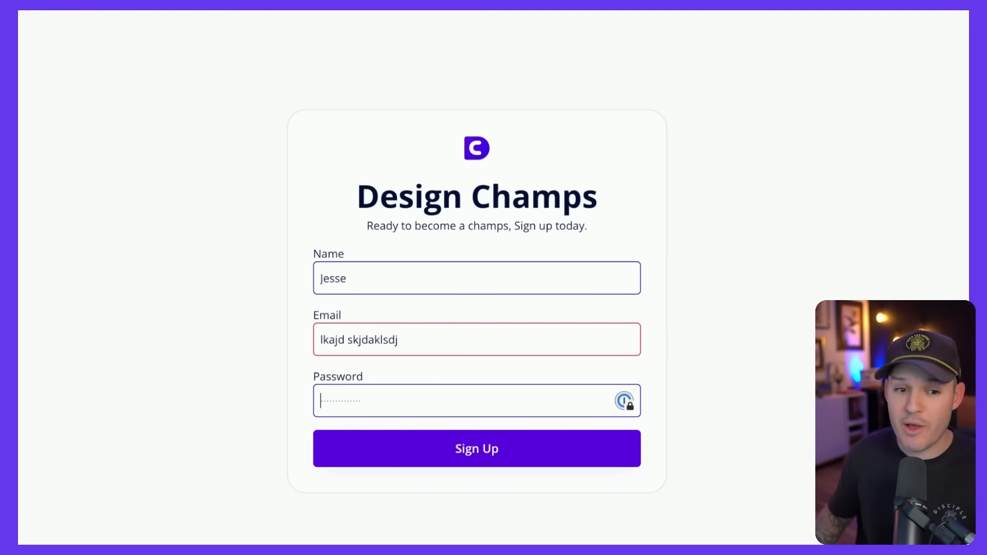
left_click(438, 346)
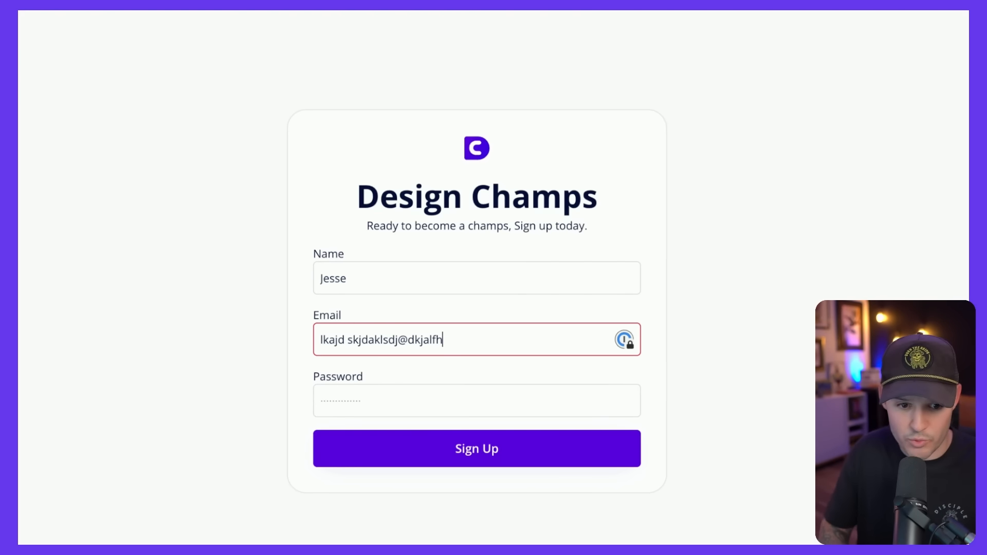
type("om")
key("Tab")
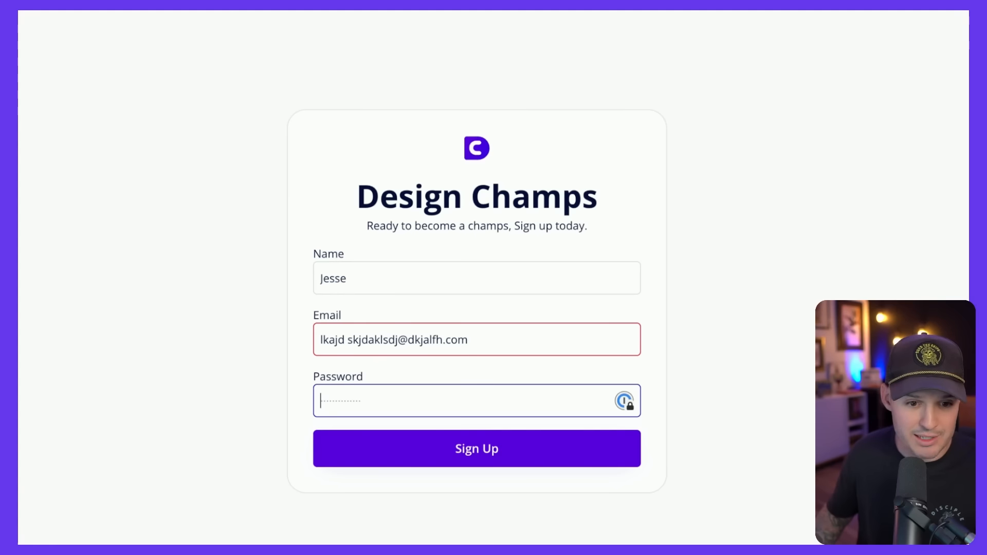
triple_click(476, 339)
type("emai")
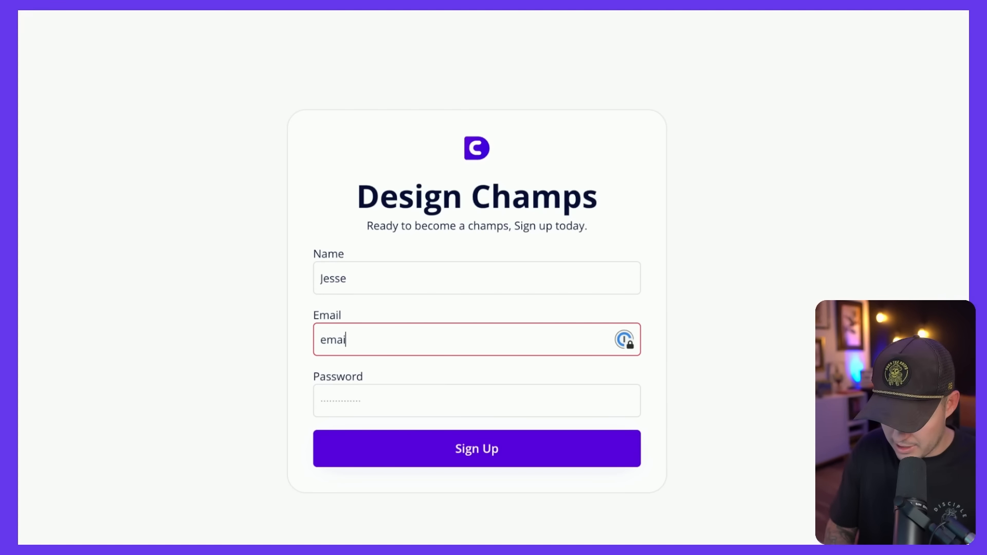
type("l@email.com")
key("Tab")
type("password1234567890!@#$%^")
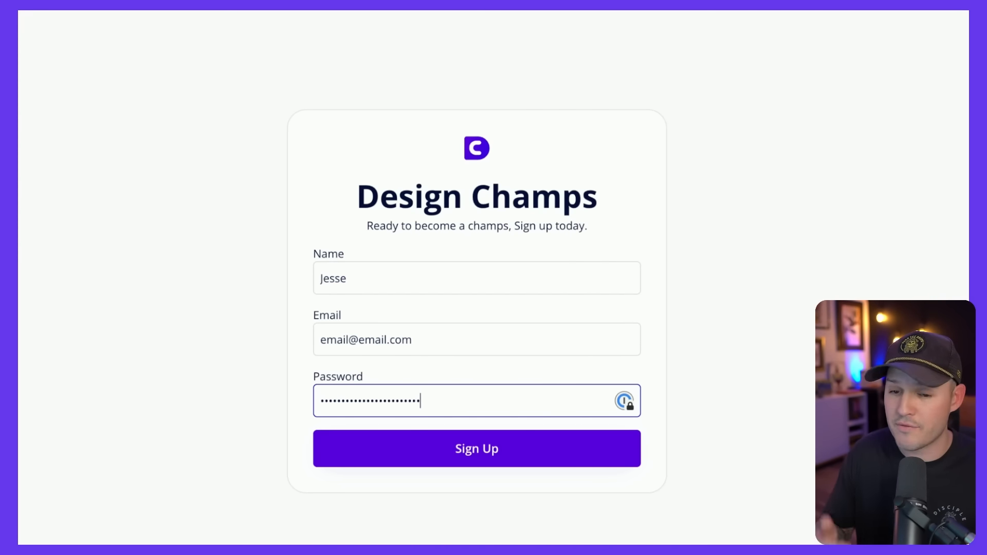
left_click(479, 446)
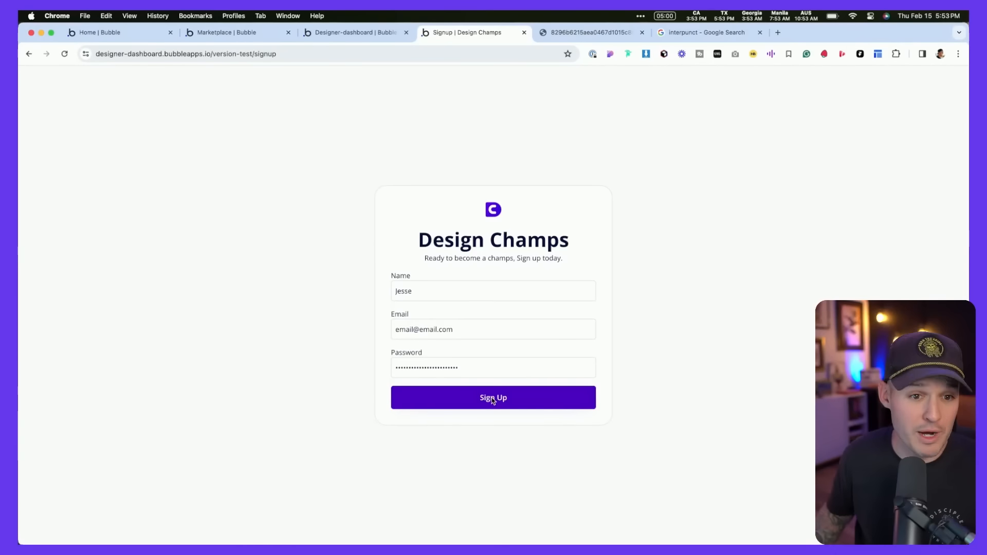
left_click(344, 33)
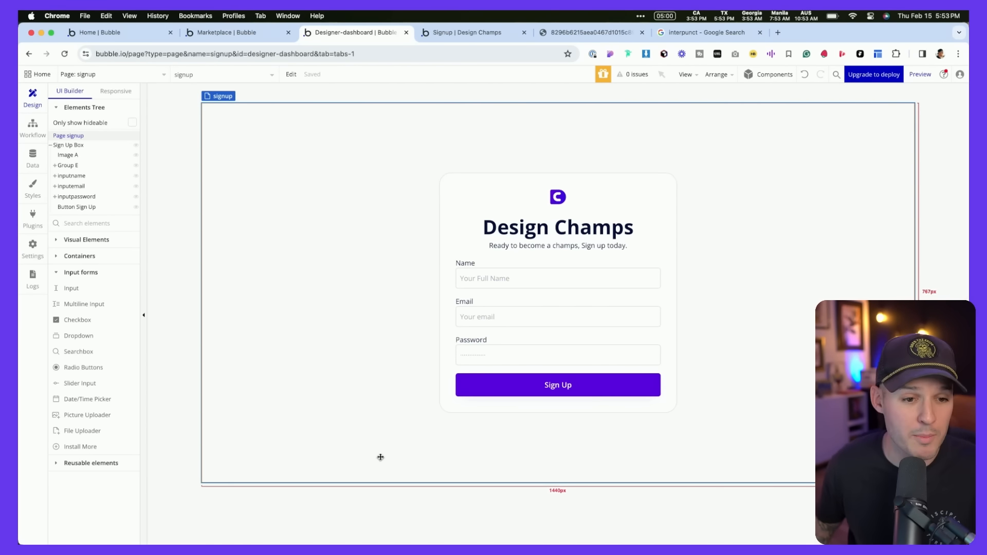
- Inspect the User data type's fields and the All Projects and All Users entries in the app data
left_click(567, 387)
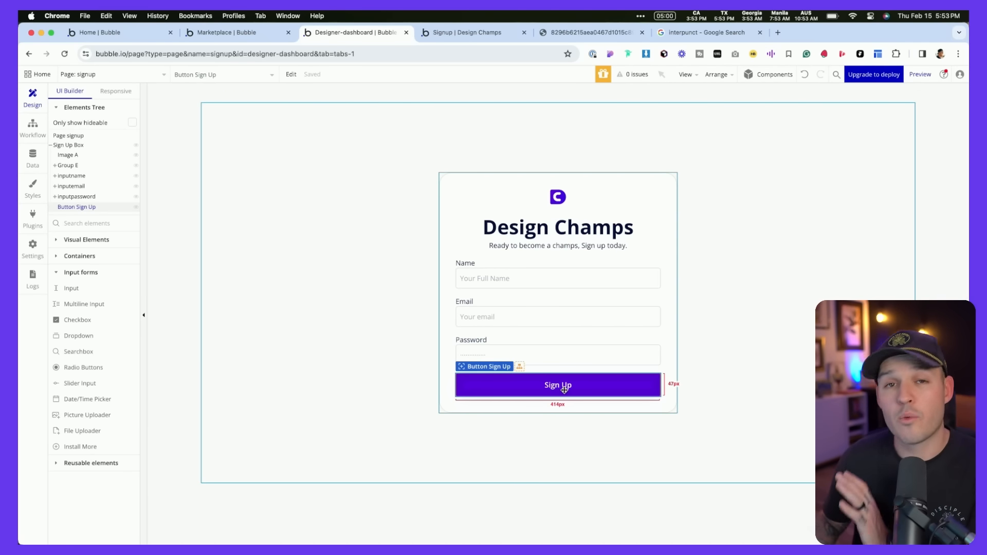
left_click(28, 153)
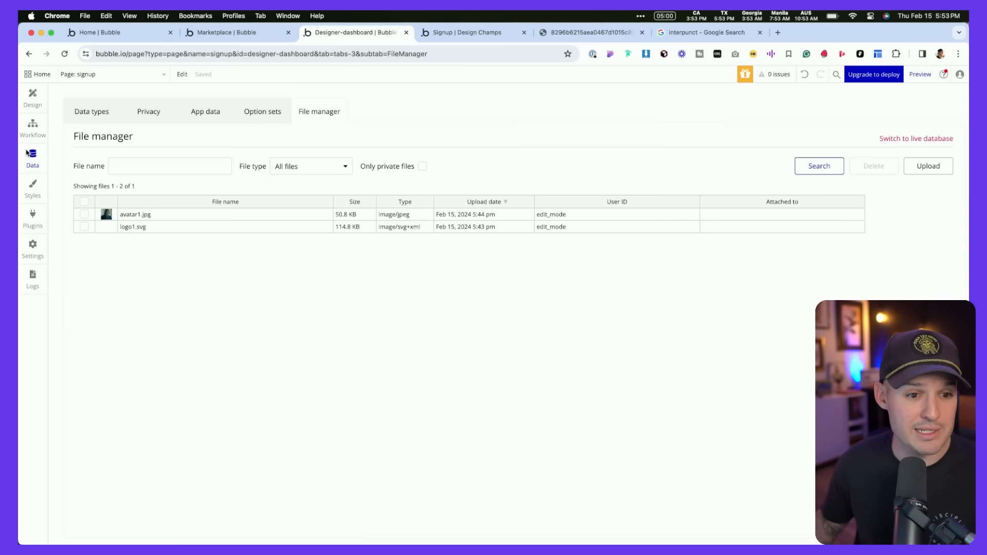
left_click(88, 112)
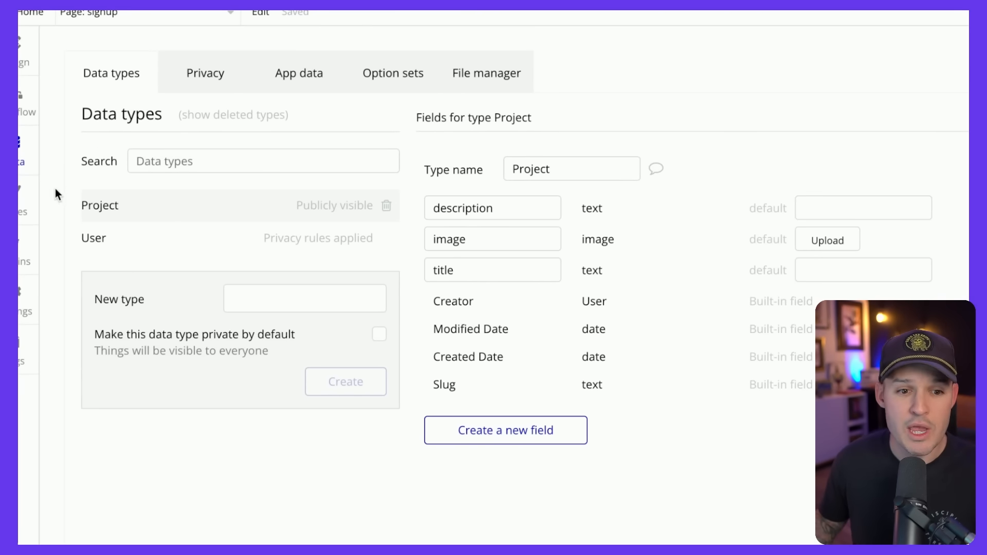
left_click(96, 241)
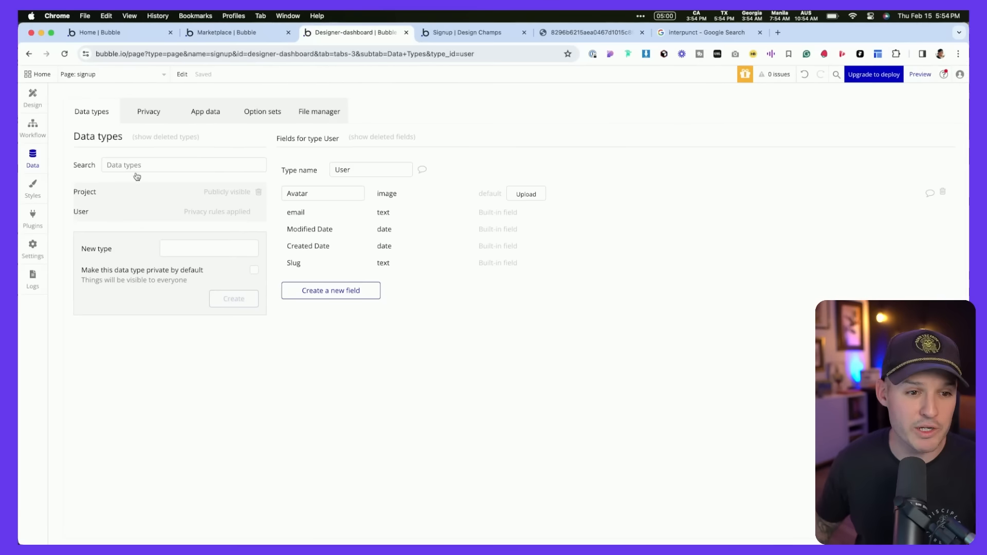
left_click(201, 114)
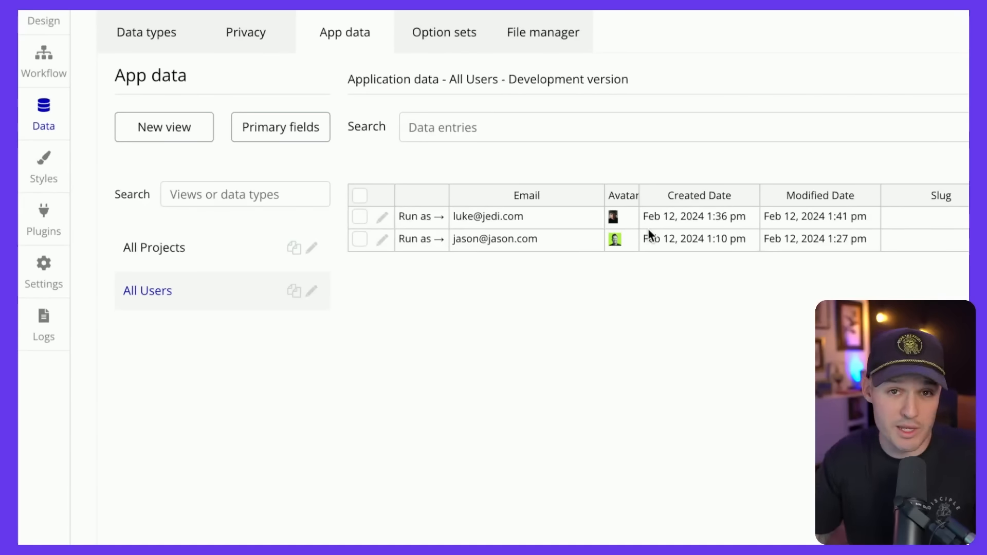
left_click(164, 260)
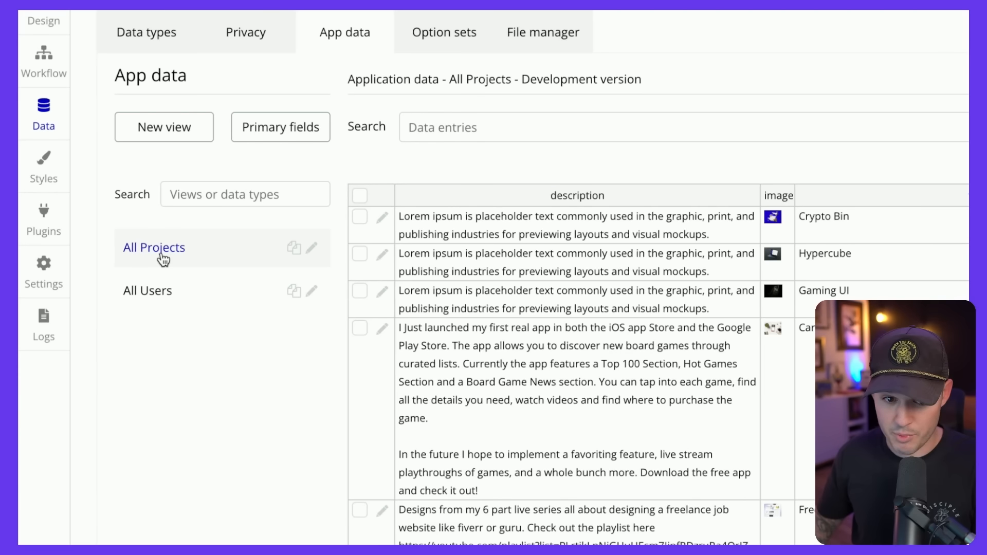
left_click(186, 296)
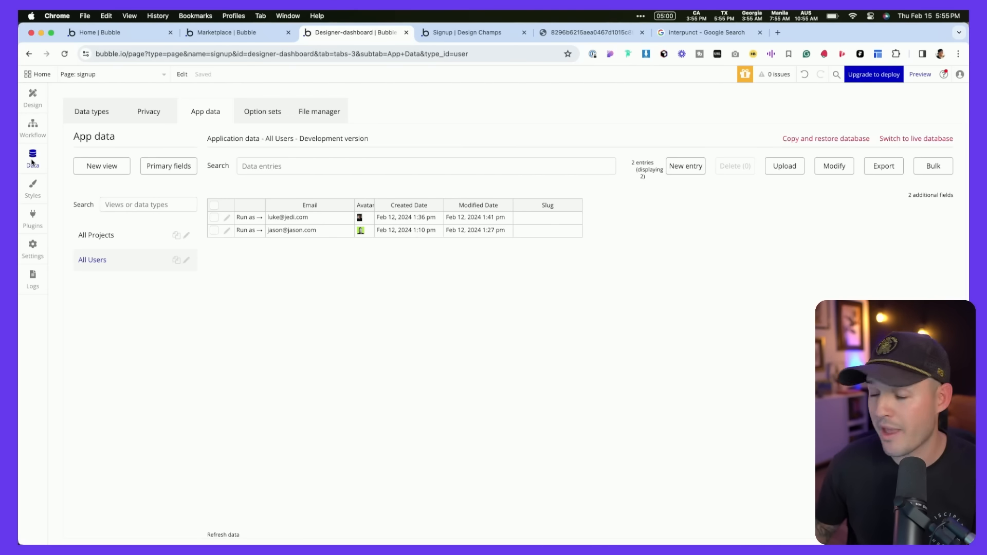
left_click(32, 128)
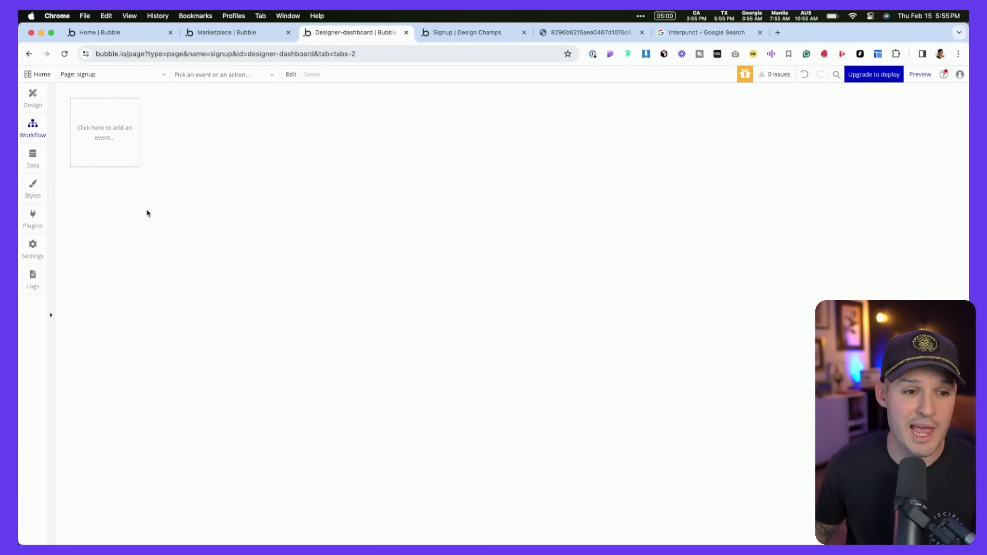
left_click(105, 138)
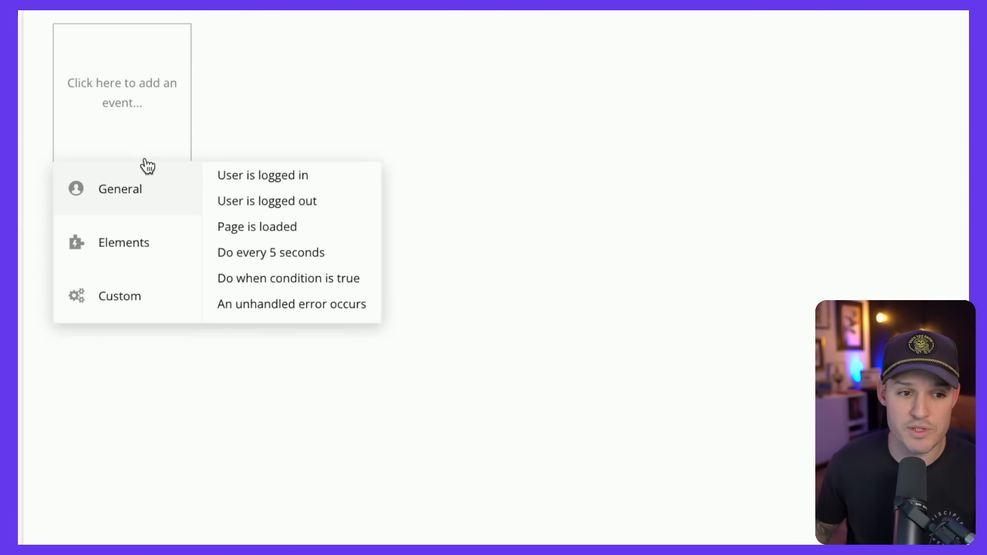
left_click(386, 105)
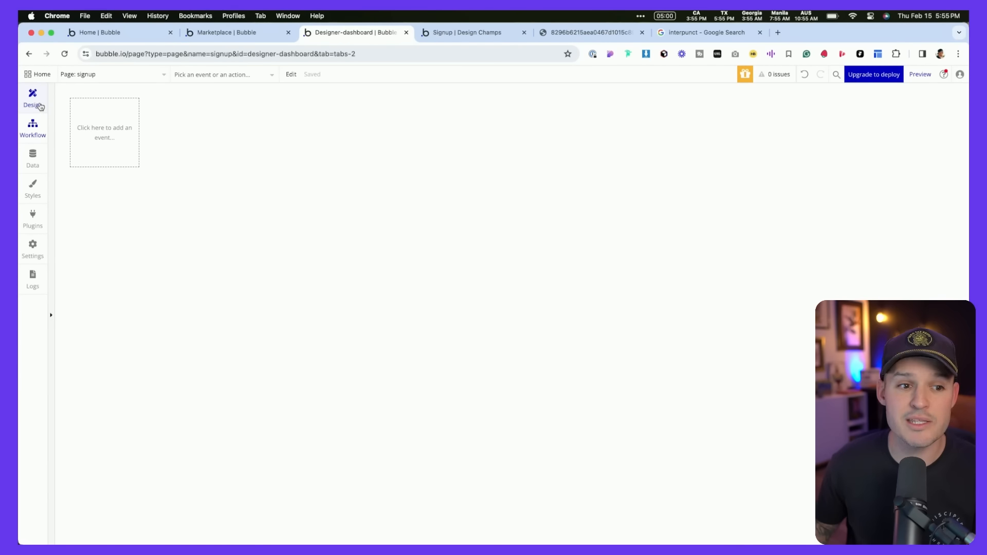
- Add a workflow to the Sign Up button, triggered when the button is clicked
left_click(34, 103)
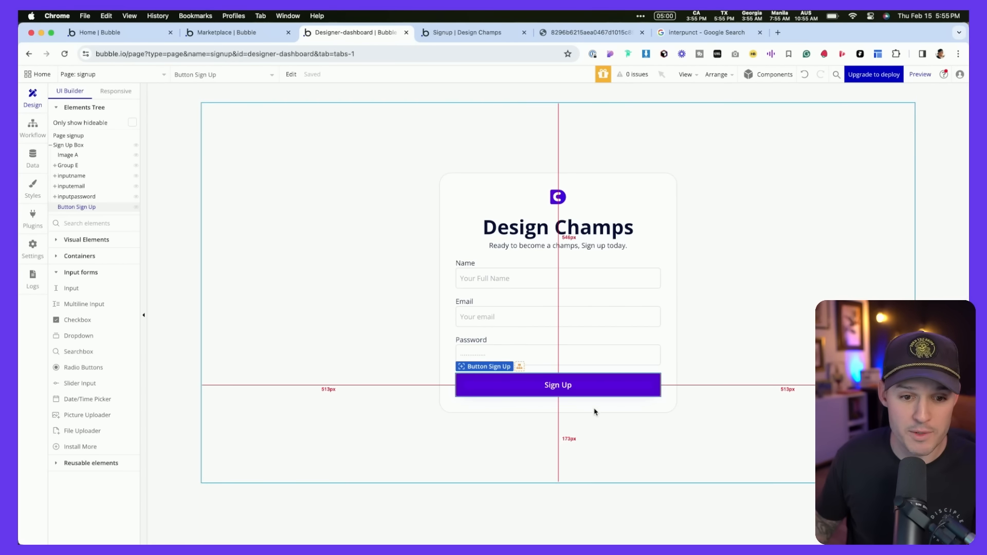
double_click(573, 388)
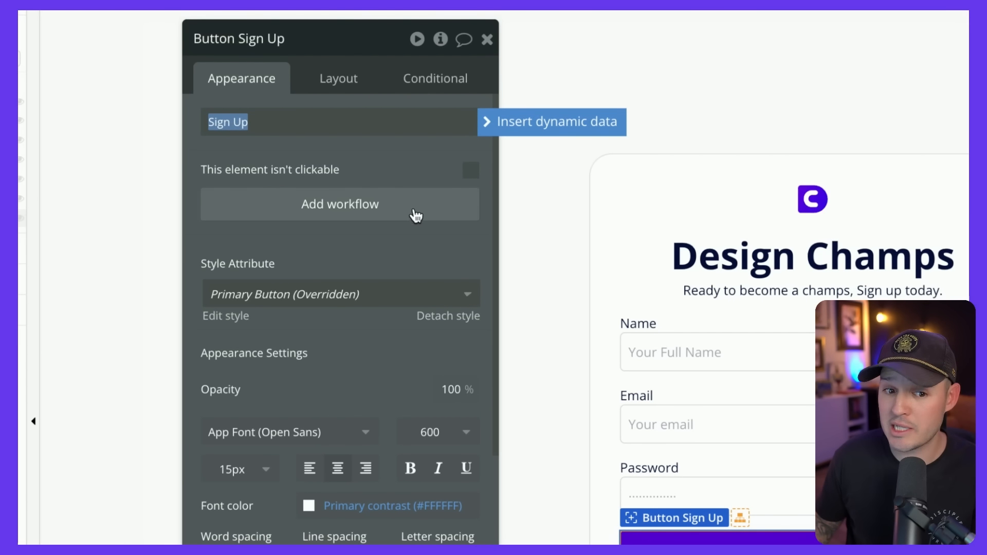
left_click(345, 206)
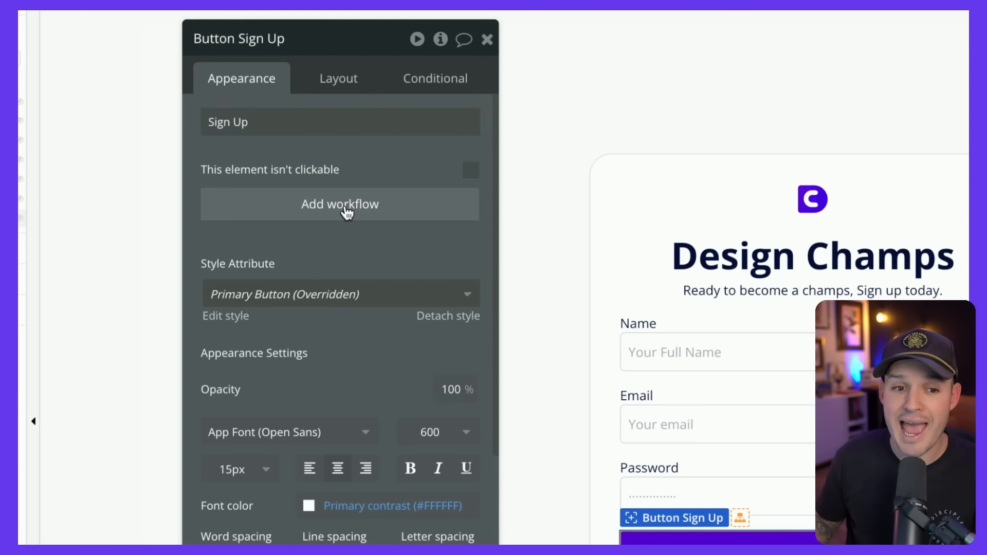
mouse_move(91, 114)
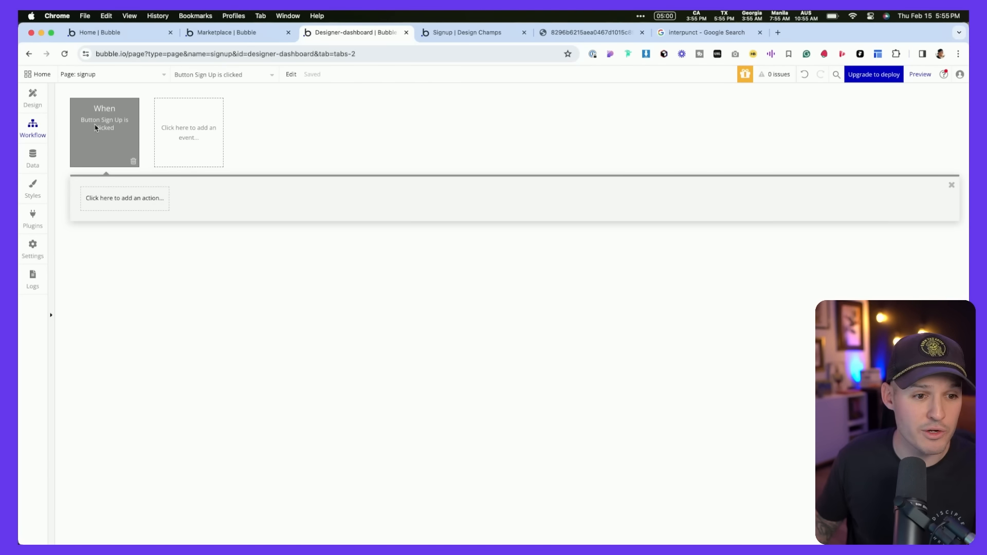
- Add a "Sign the user up" action to the Sign Up button's workflow
left_click(104, 200)
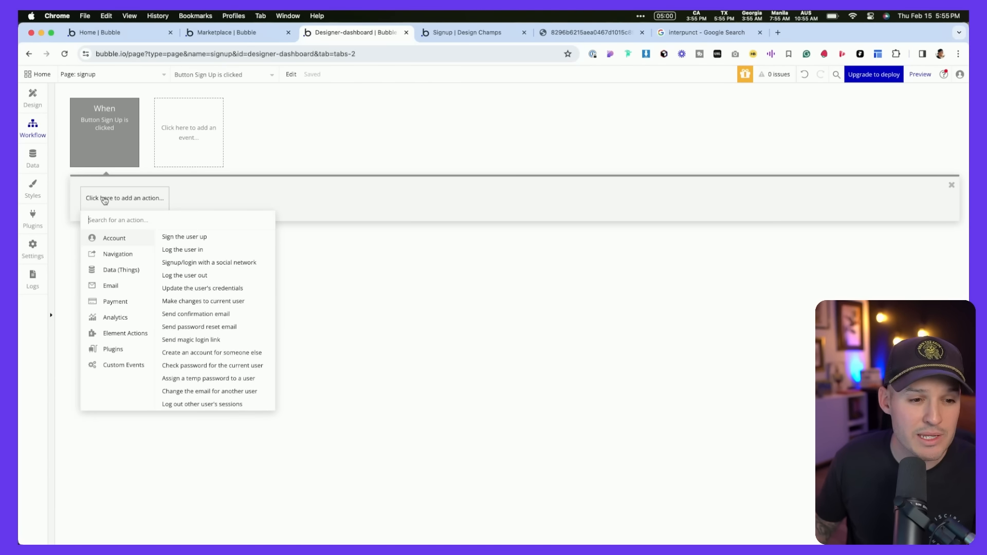
mouse_move(96, 281)
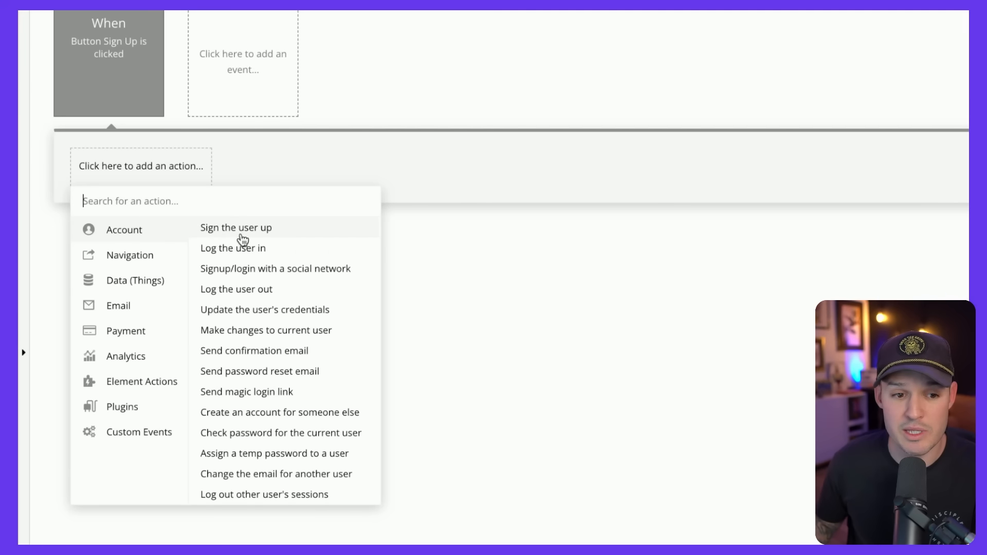
left_click(256, 229)
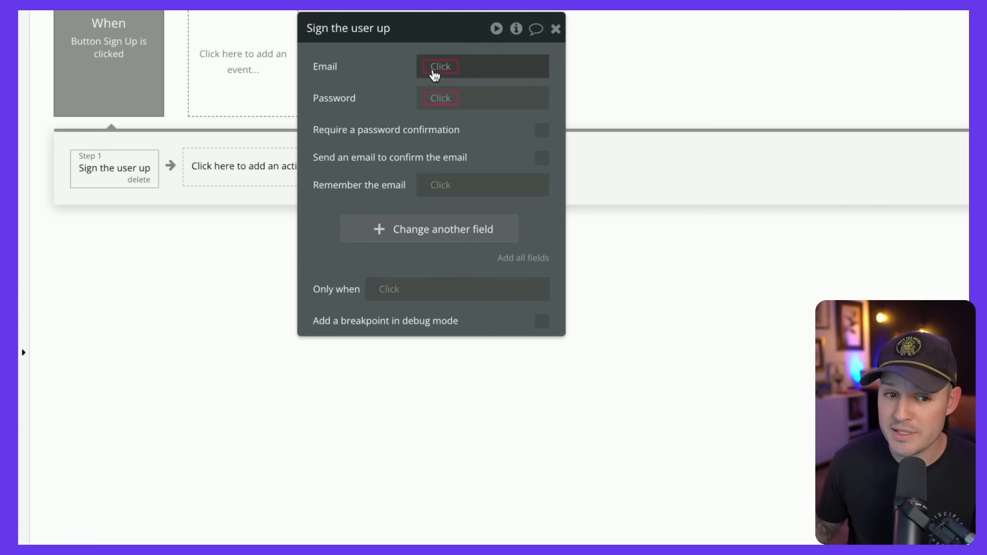
left_click_drag(420, 32, 416, 81)
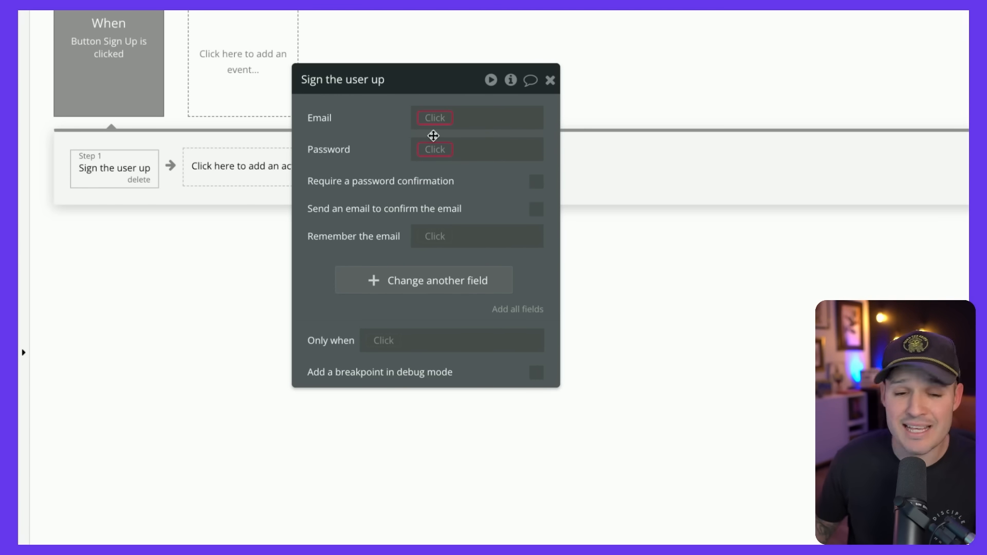
mouse_move(325, 115)
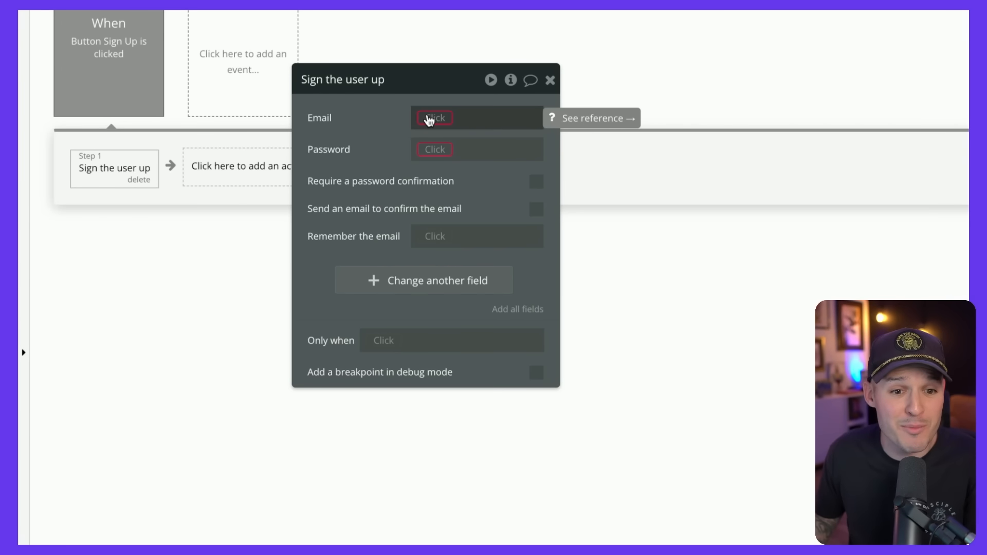
- Set the sign-up action's Email to the value of the "Your email" input
left_click(432, 119)
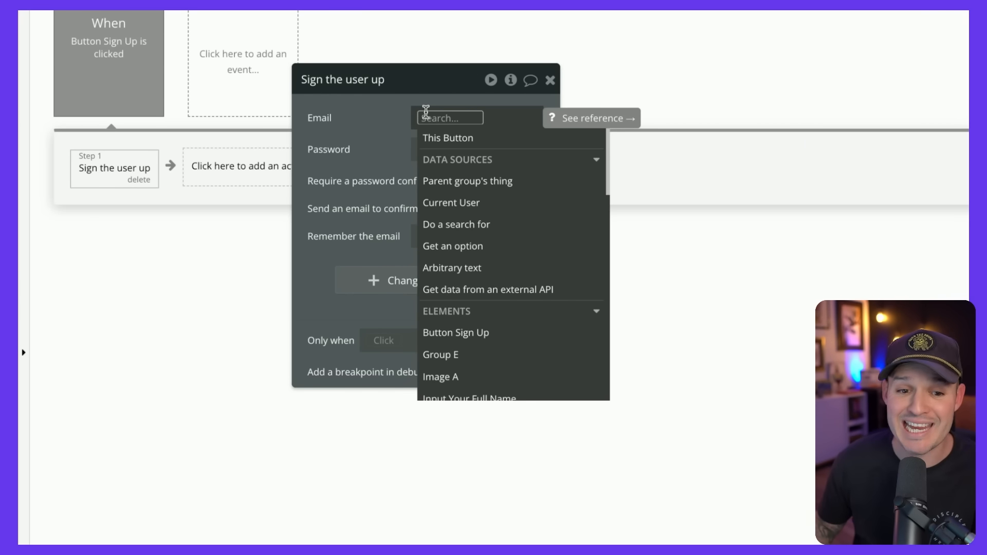
scroll(459, 231, "down", 5)
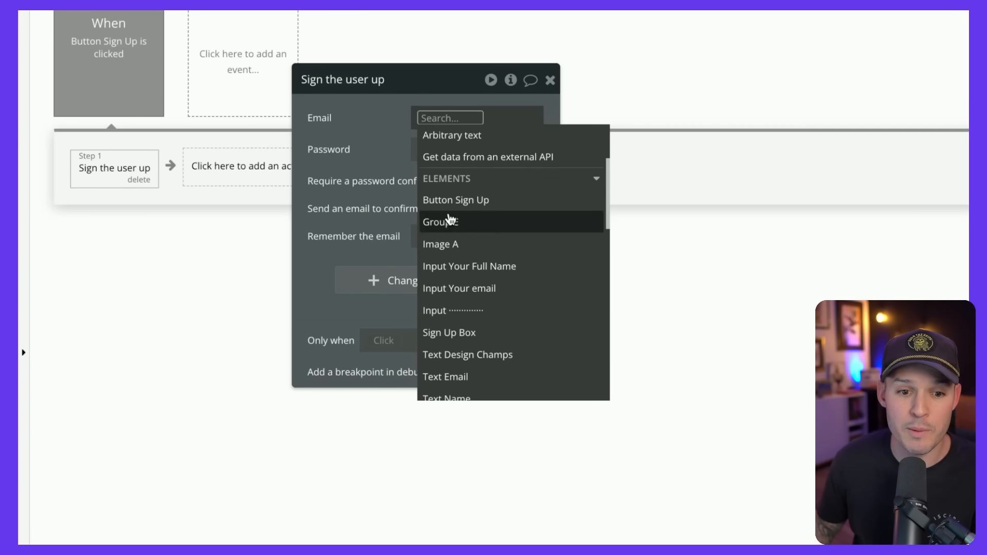
left_click(473, 288)
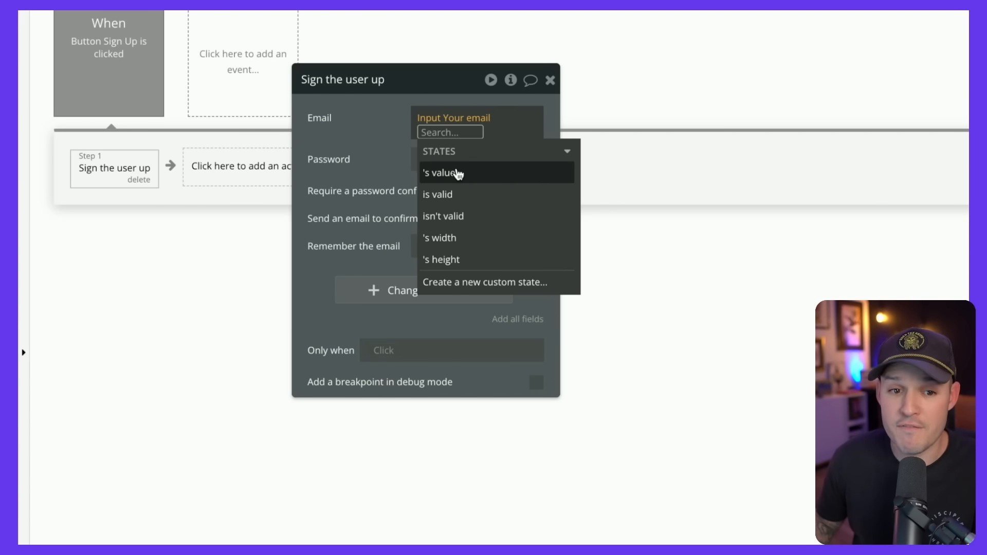
left_click(457, 174)
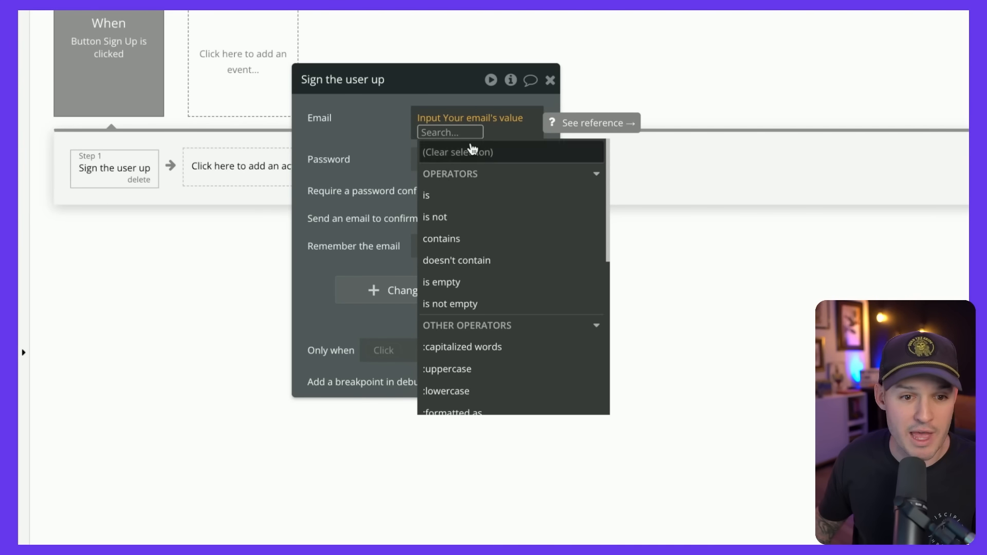
left_click(375, 148)
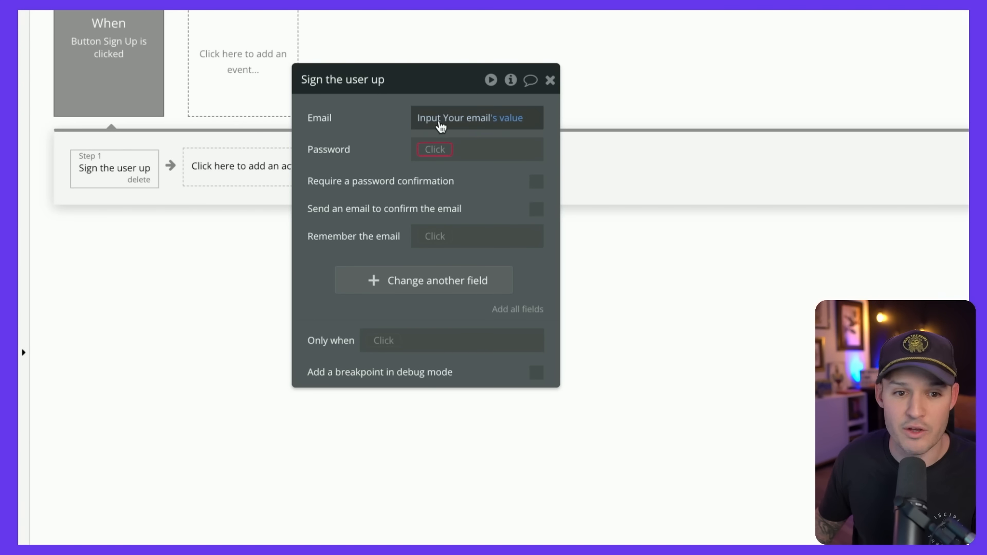
mouse_move(438, 121)
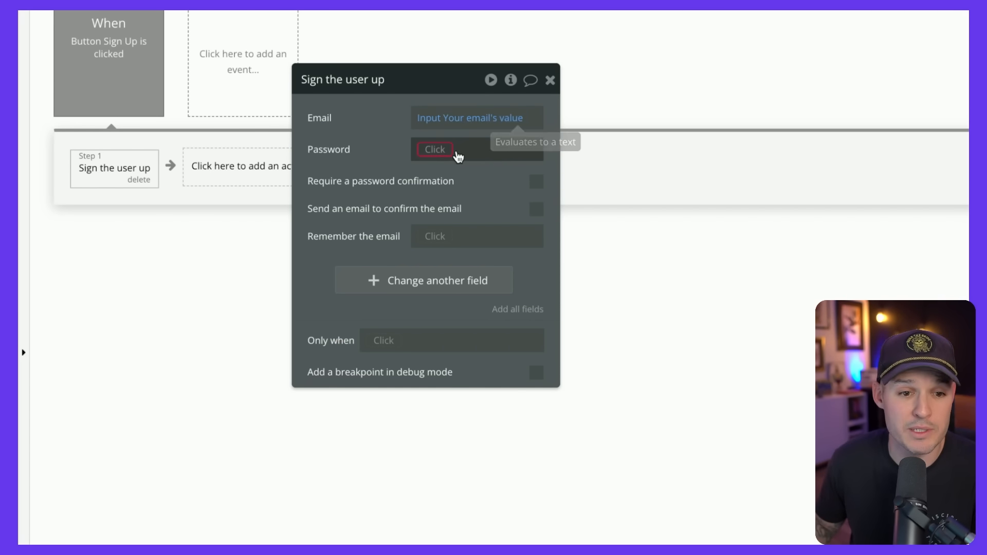
- Set the sign-up action's Password to the password input's value and close the action editor
left_click(435, 150)
scroll(468, 317, "down", 3)
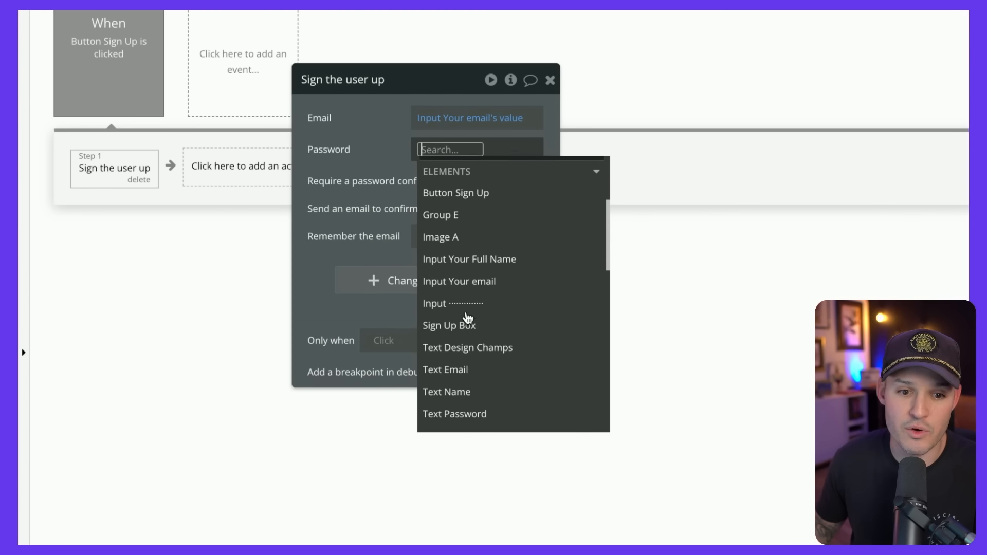
left_click(476, 305)
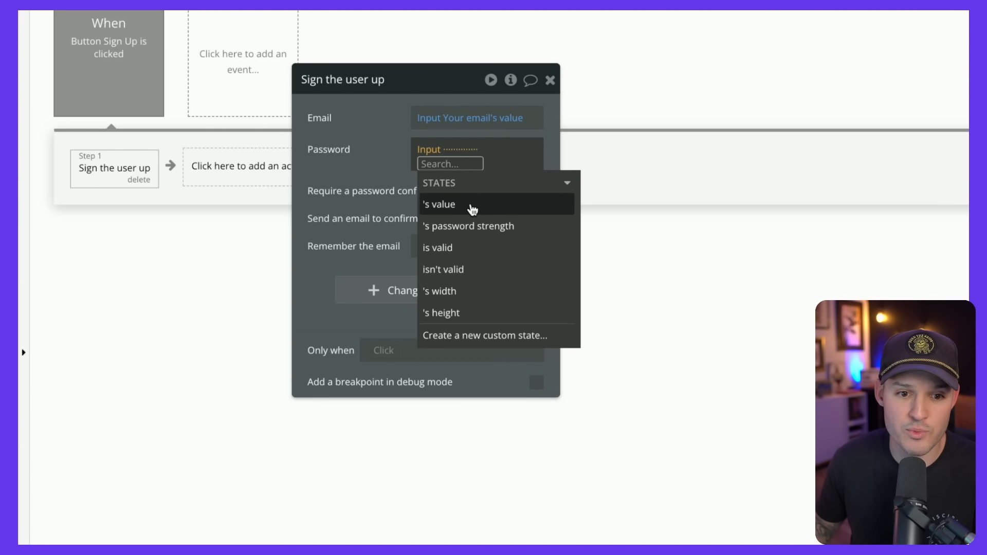
left_click(470, 204)
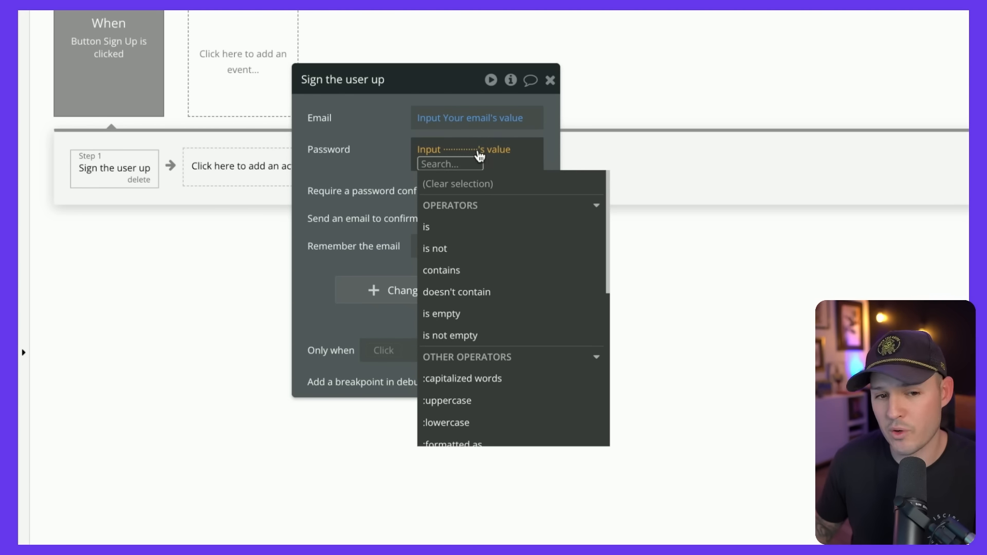
left_click(359, 174)
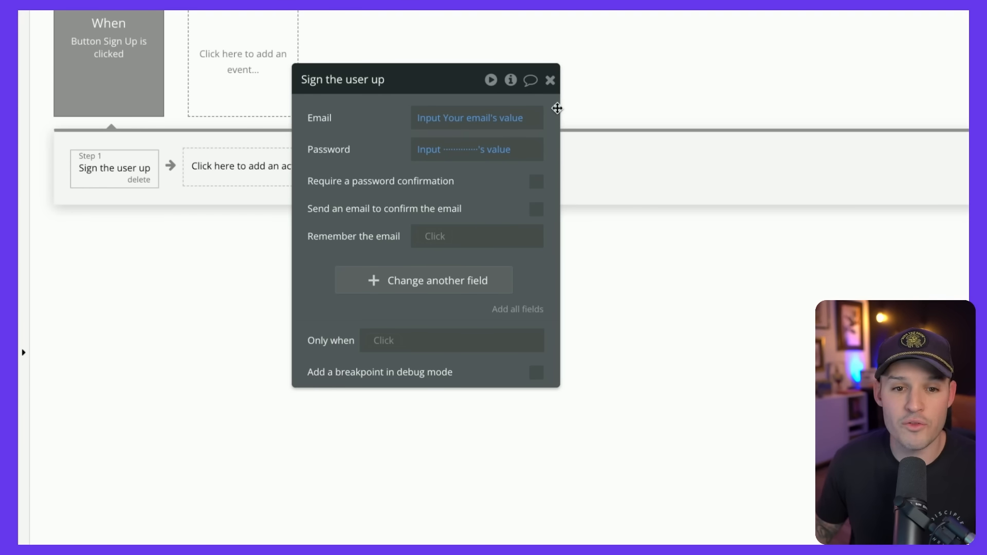
left_click(551, 81)
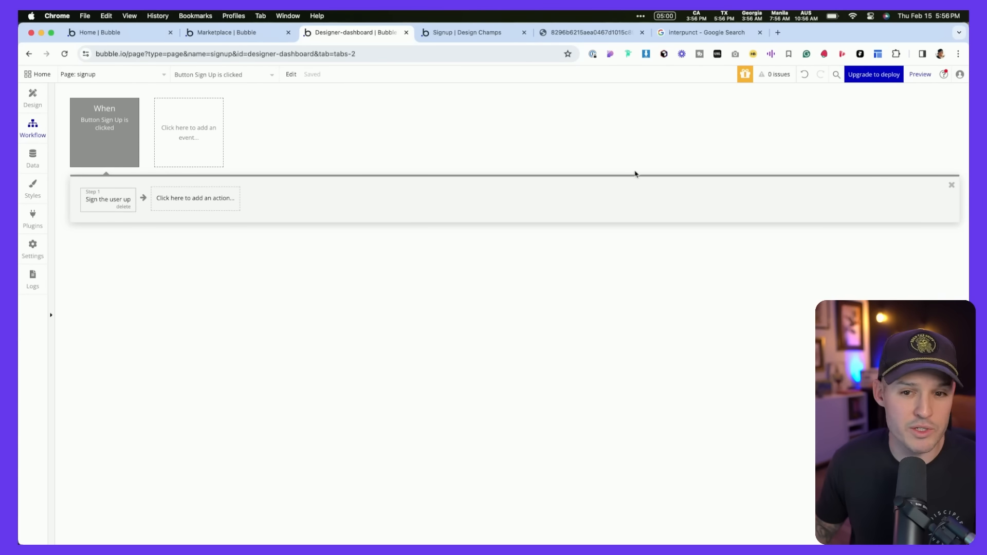
- Switch to the browser tab previewing the signup page
left_click(460, 34)
left_click(577, 38)
left_click(462, 34)
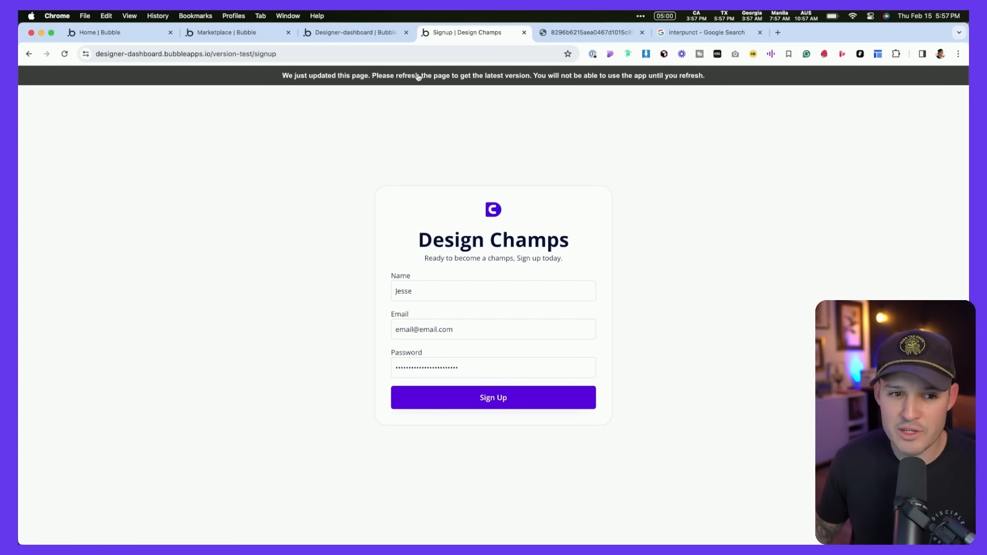